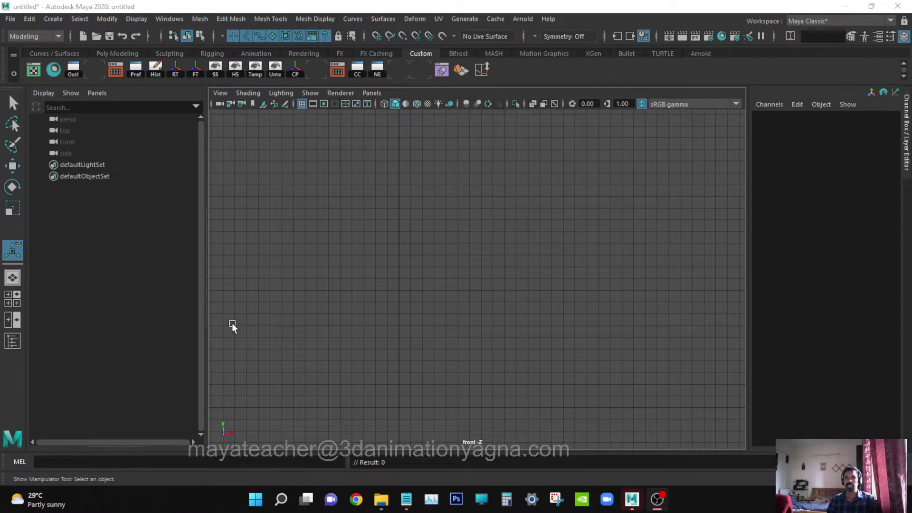
In the front view, start a CV curve at the origin and place grid-snapped points every three grid squares along the horizontal axis.
middle_click_drag(395, 250, 375, 244, "alt")
middle_click_drag(404, 287, 427, 309, "alt")
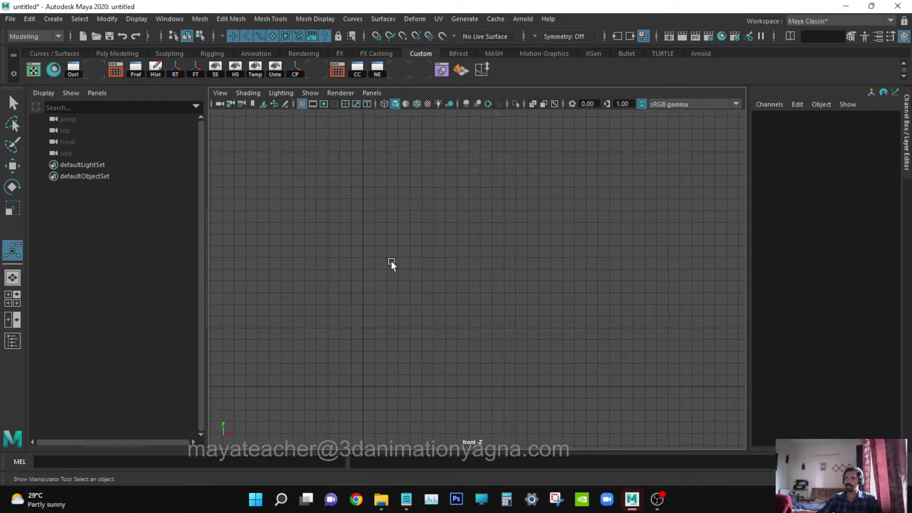
mouse_move(390, 332)
middle_mouse_down("alt")
mouse_move(416, 308)
mouse_move(390, 336)
middle_mouse_up("alt")
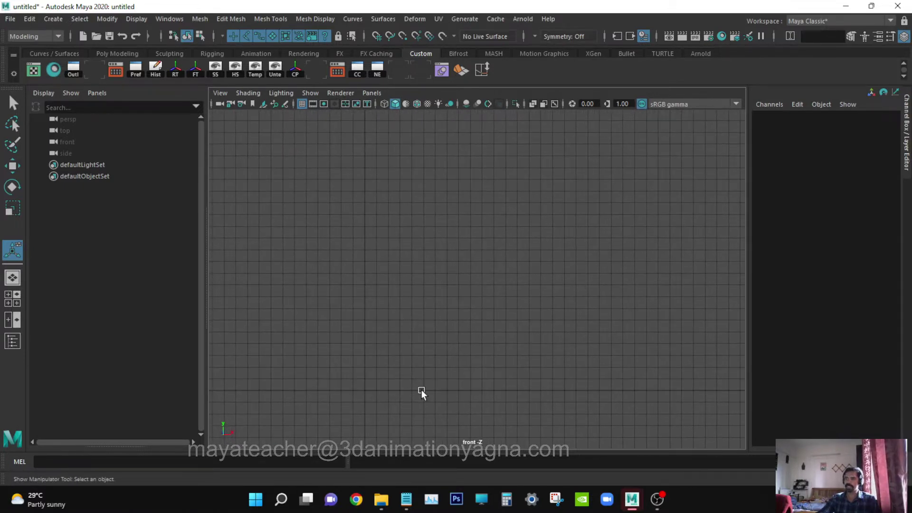
middle_click_drag(421, 390, 421, 383, "alt")
left_click(46, 19)
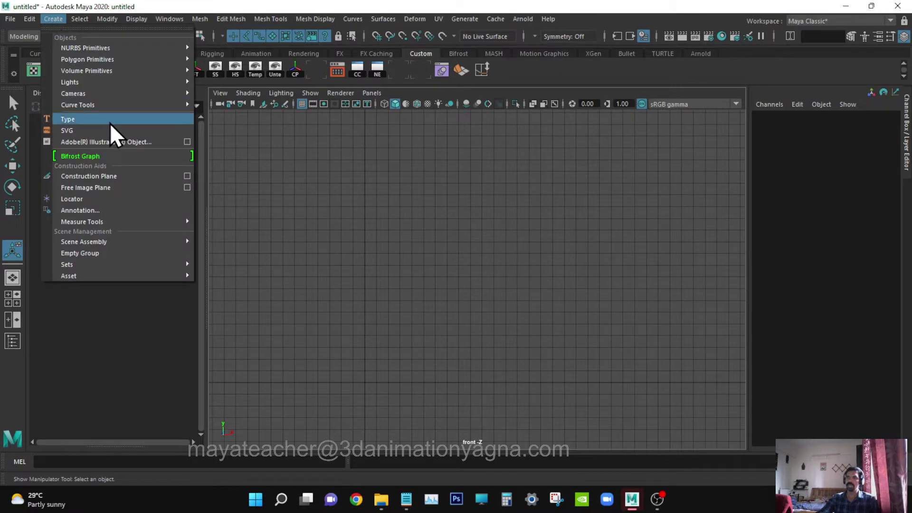
mouse_move(119, 105)
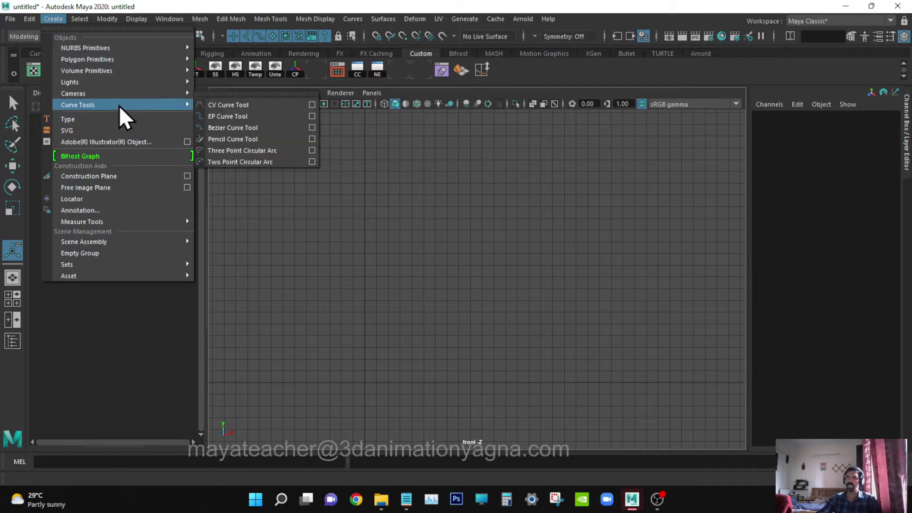
left_click(241, 104)
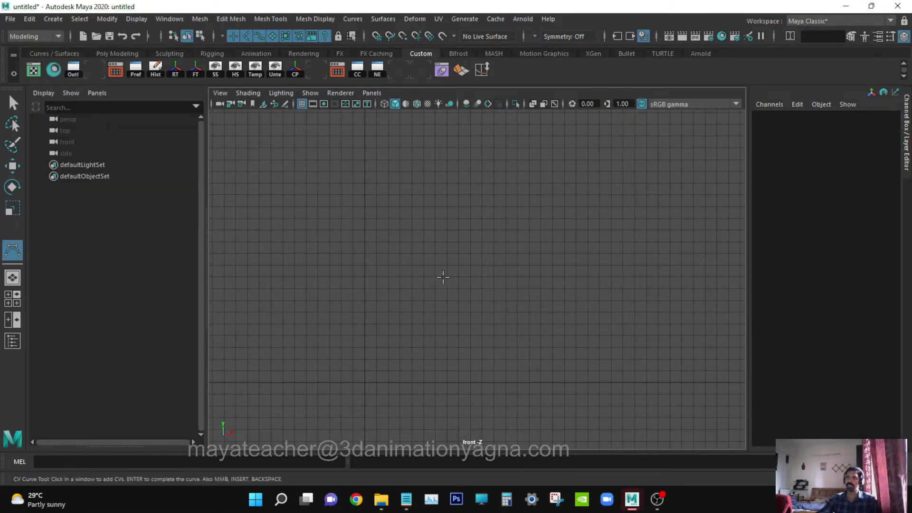
middle_click_drag(368, 380, 370, 388, "alt")
left_click(371, 385)
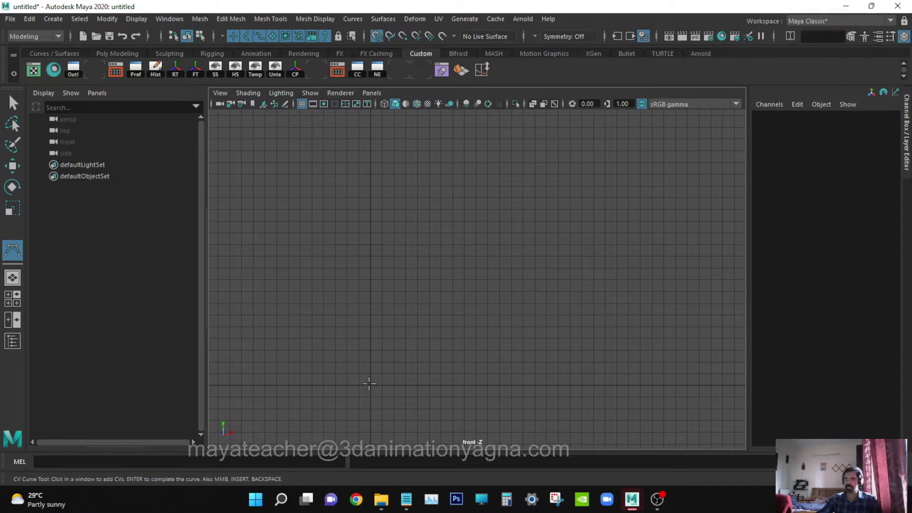
left_click(406, 385)
left_click(441, 386)
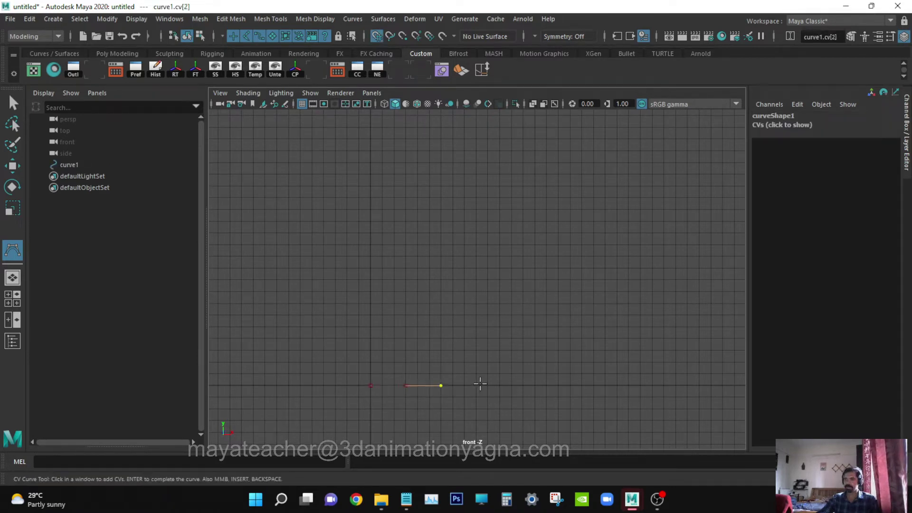
left_click(477, 386)
left_click(512, 386)
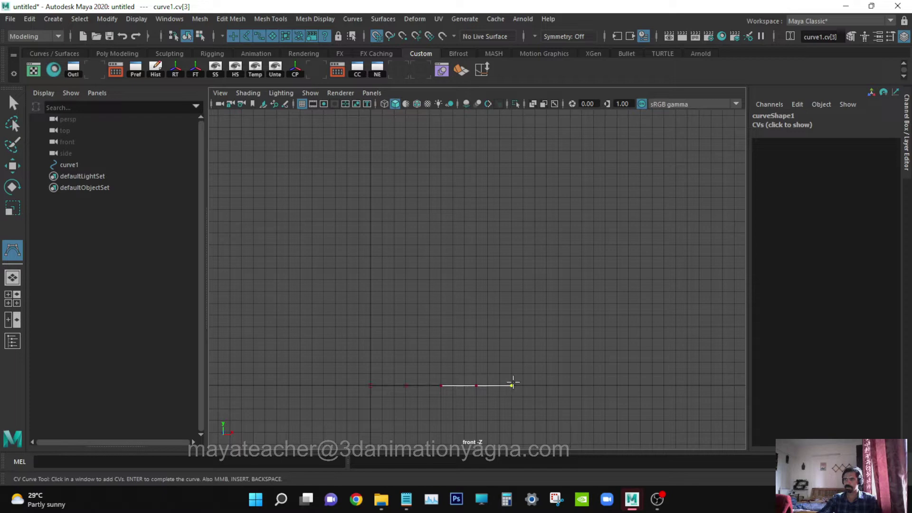
Round the curve's outer corner upward and continue it as a straight vertical outer wall, ending about 19 grid squares above the base.
left_click(523, 374)
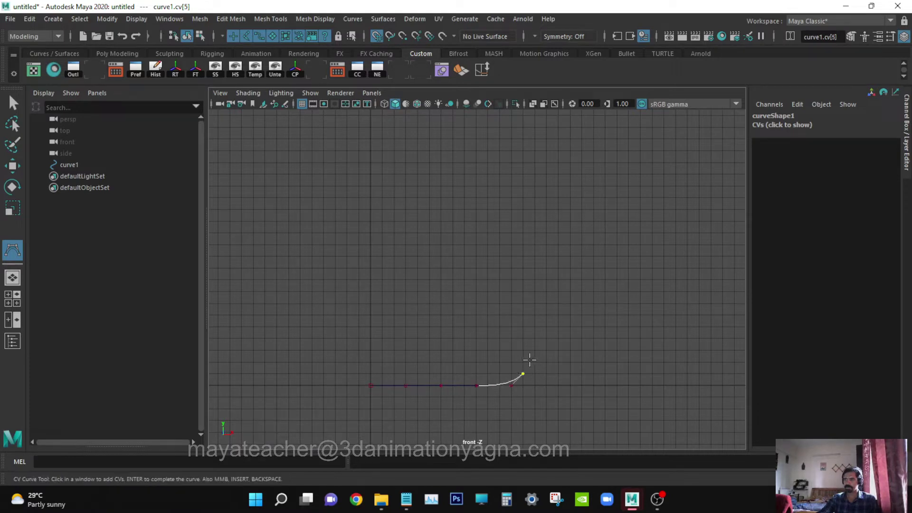
left_click(522, 361)
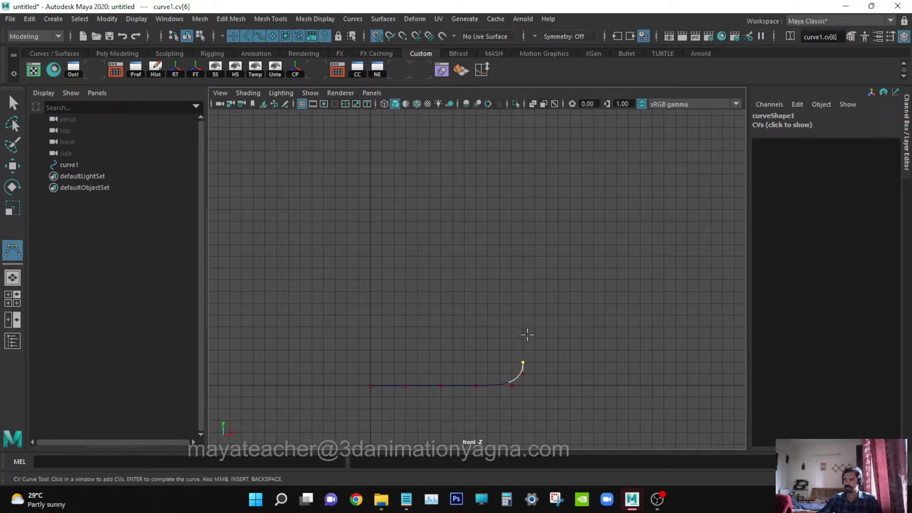
left_click(523, 338)
left_click(524, 316)
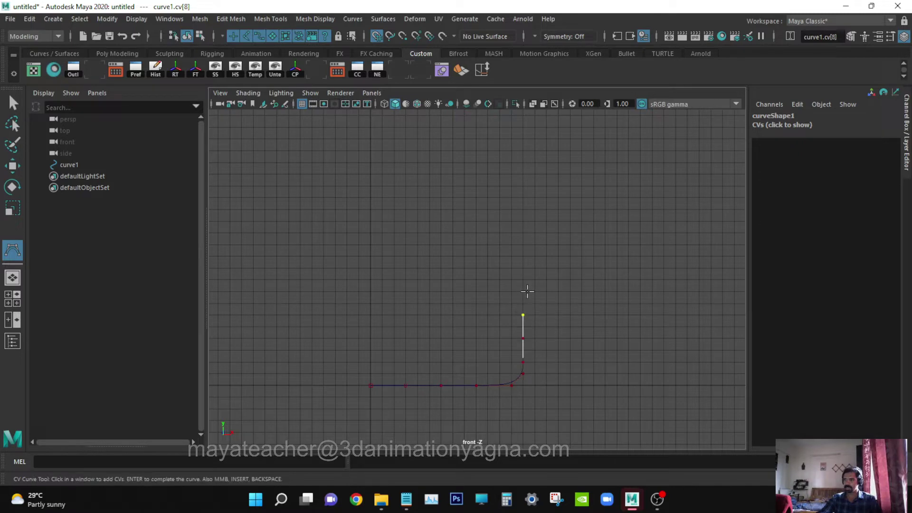
left_click(523, 291)
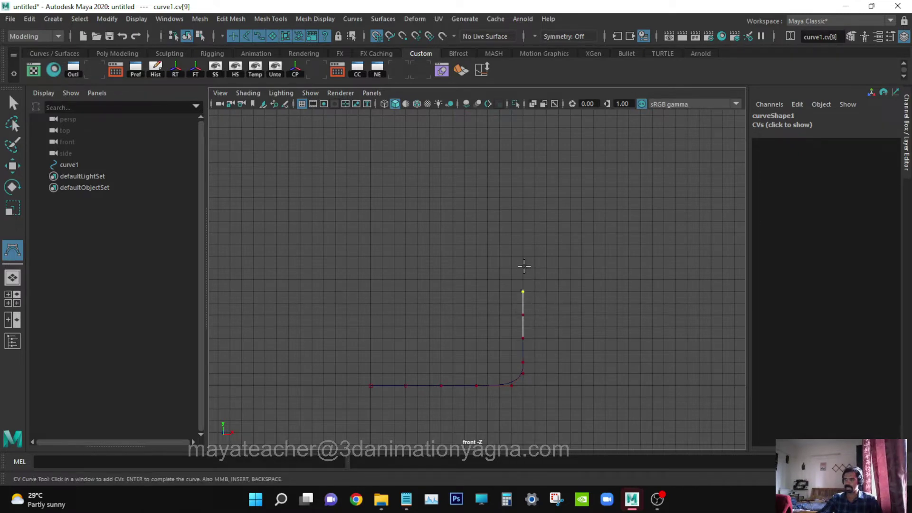
left_click(524, 268)
left_click(523, 245)
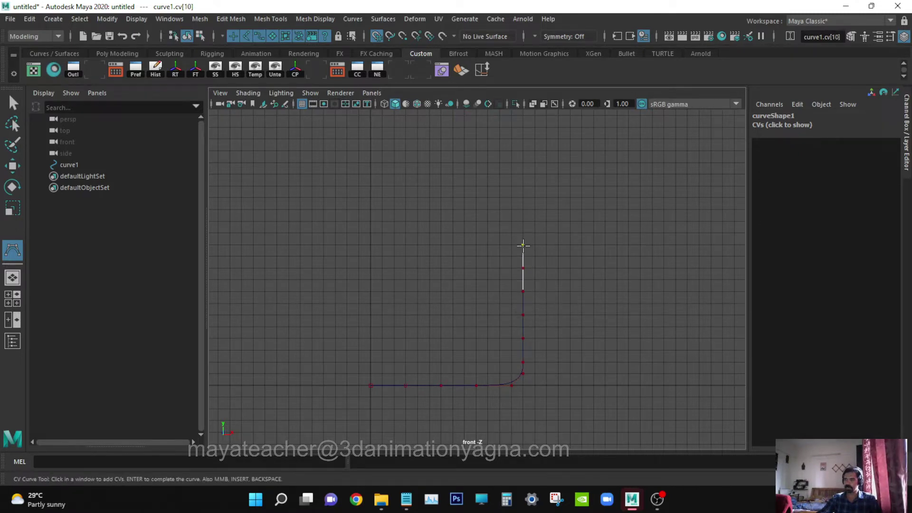
left_click(523, 222)
left_click(523, 198)
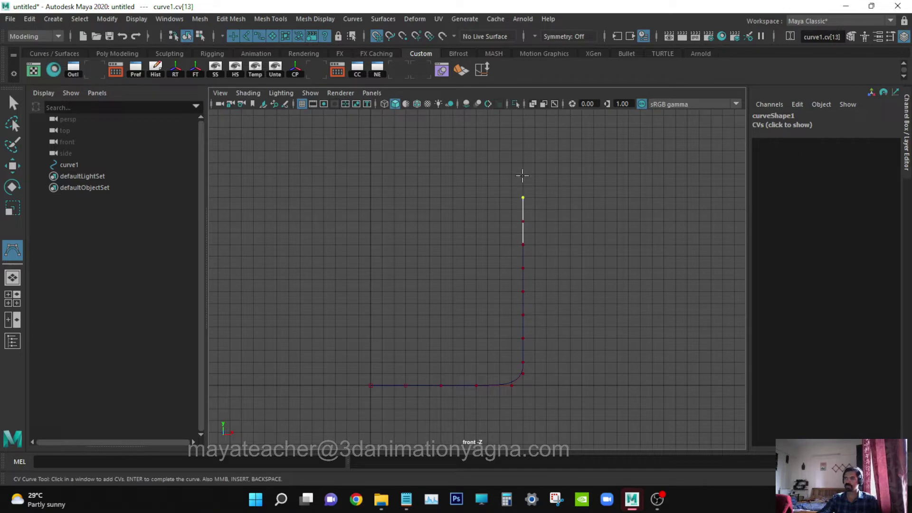
left_click(523, 176)
left_click(524, 162)
Turn the curve over the rim one grid square inward and run it down parallel to the outer wall as the inner wall.
left_click(512, 163)
left_click(513, 174)
left_click(512, 199)
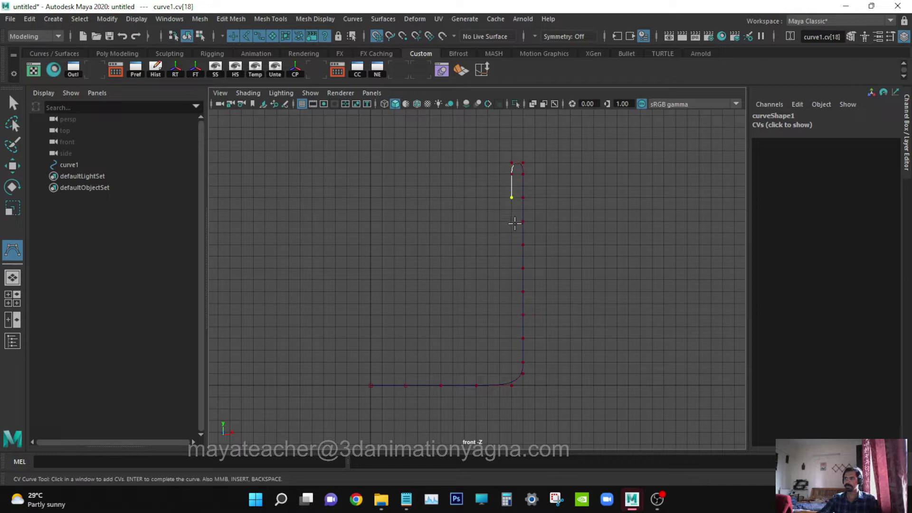
left_click(512, 221)
left_click(512, 245)
left_click(512, 268)
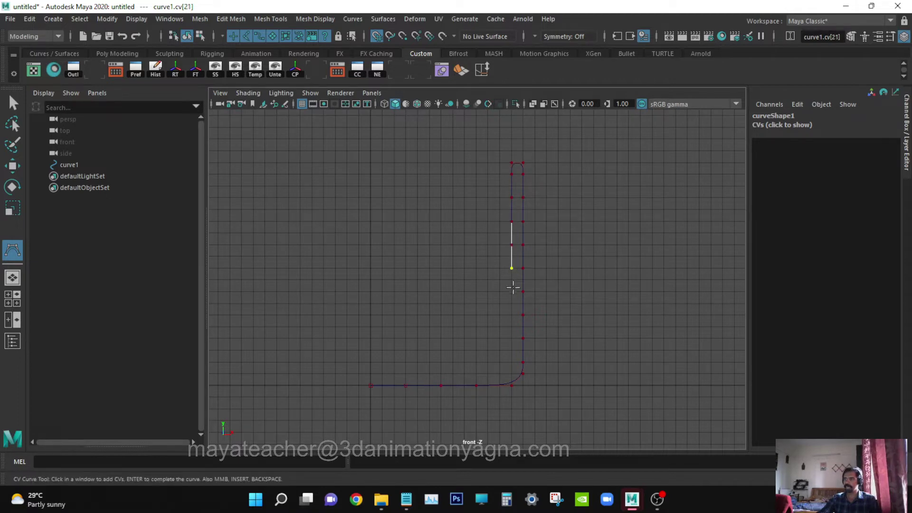
left_click(512, 283)
key("ctrl+z")
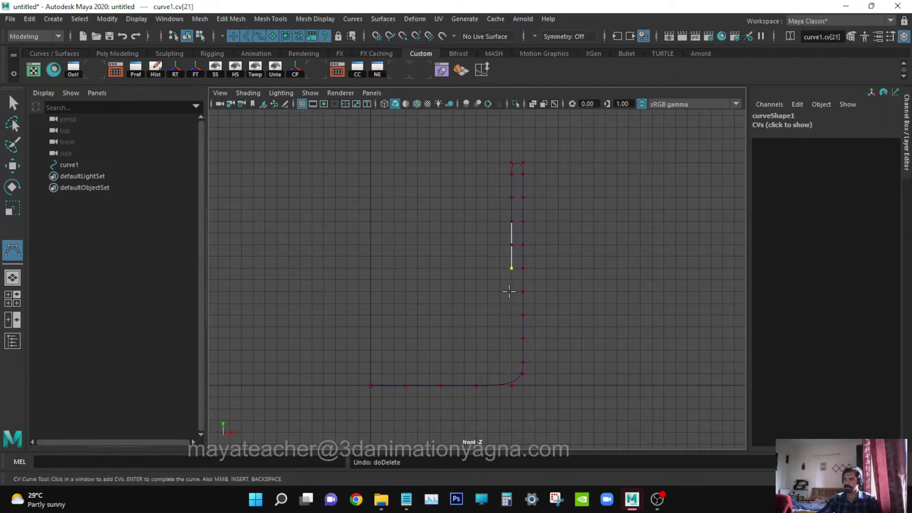
left_click(511, 292)
left_click(511, 315)
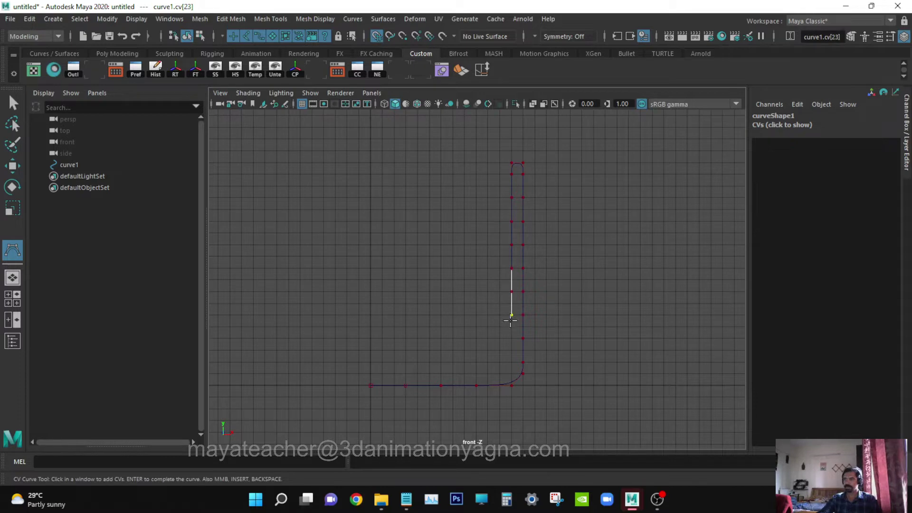
left_click(511, 338)
left_click(511, 362)
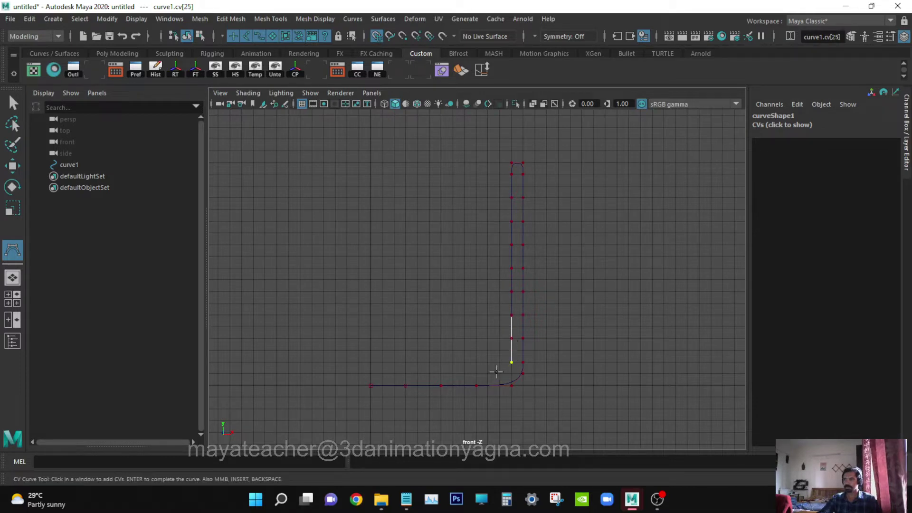
Round the inner bottom corner, continue the curve one grid square above the base to the vertical axis, and finish it.
left_click(495, 373)
left_click(476, 374)
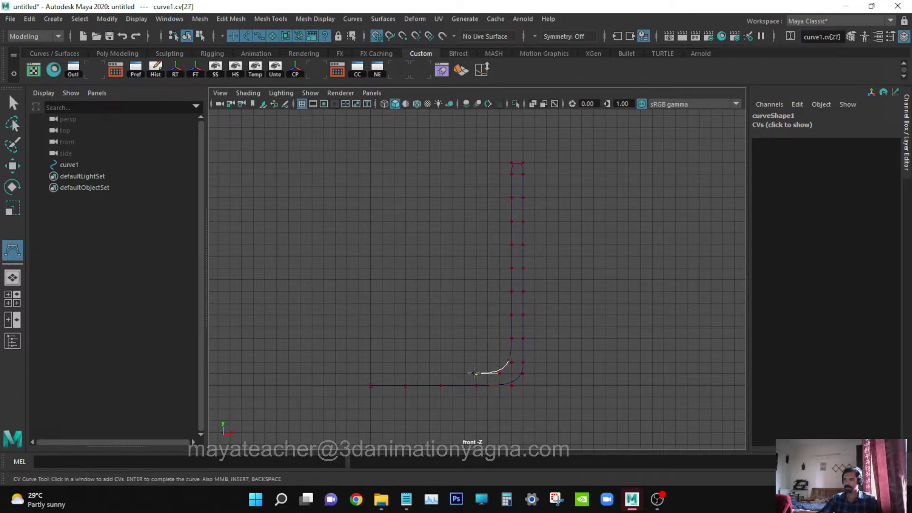
left_click(442, 373)
left_click(370, 374)
key("q")
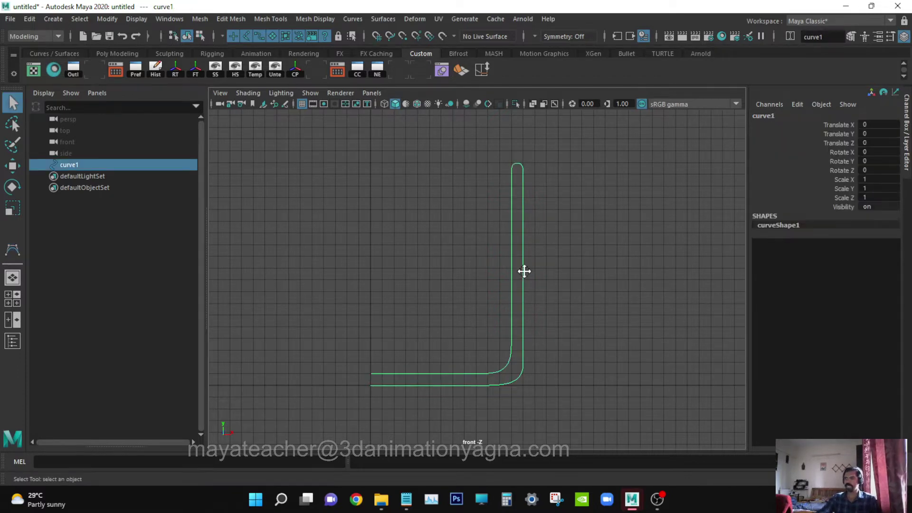
Revolve the profile curve 360 degrees around the Y axis with 36 segments, a complete curve range and polygon output.
middle_click_drag(524, 271, 580, 267, "alt")
left_click(377, 18)
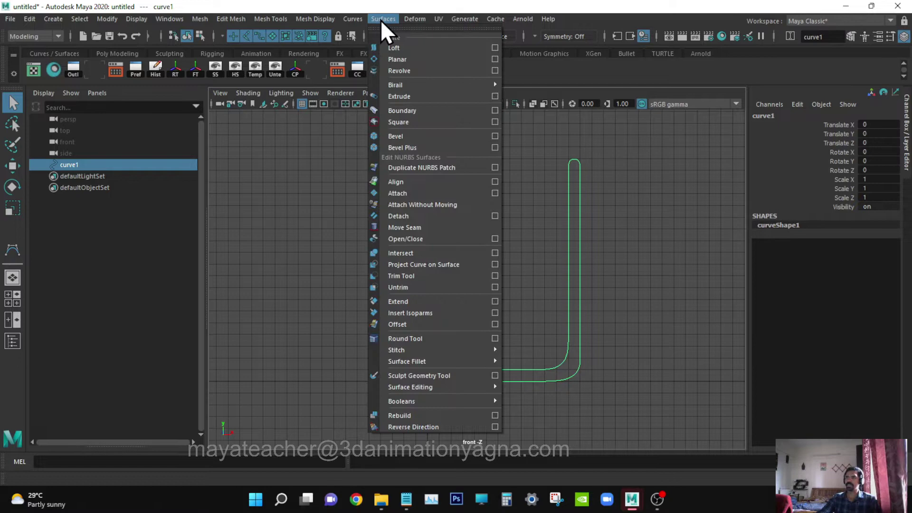
left_click(495, 71)
middle_click_drag(474, 271, 405, 271, "alt")
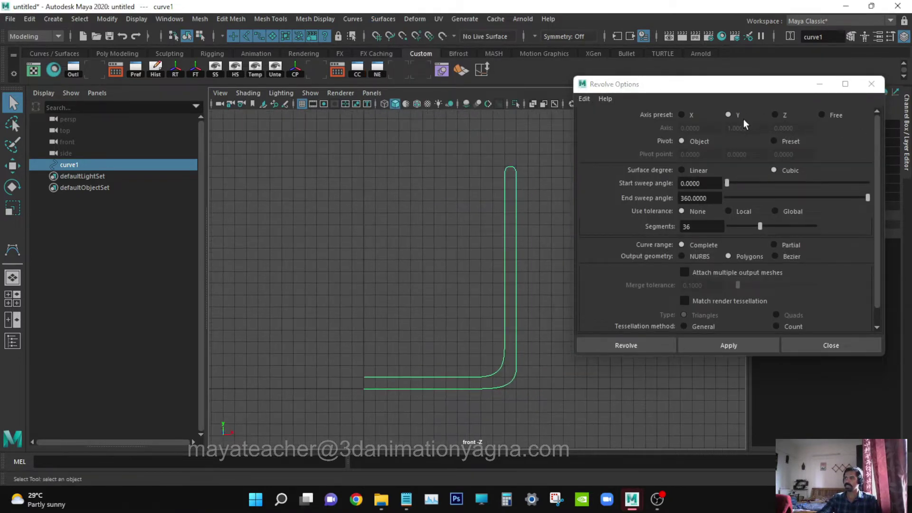
double_click(717, 230)
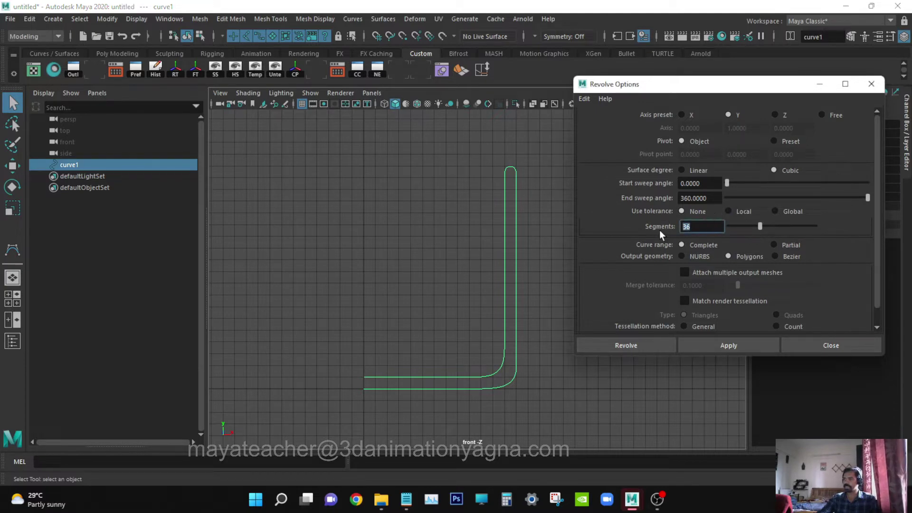
scroll(748, 263, "down", 1)
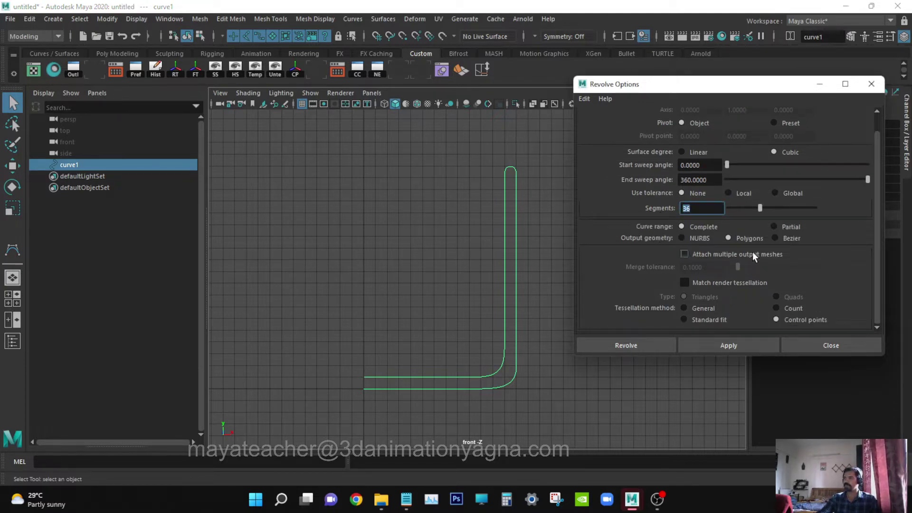
left_click(643, 347)
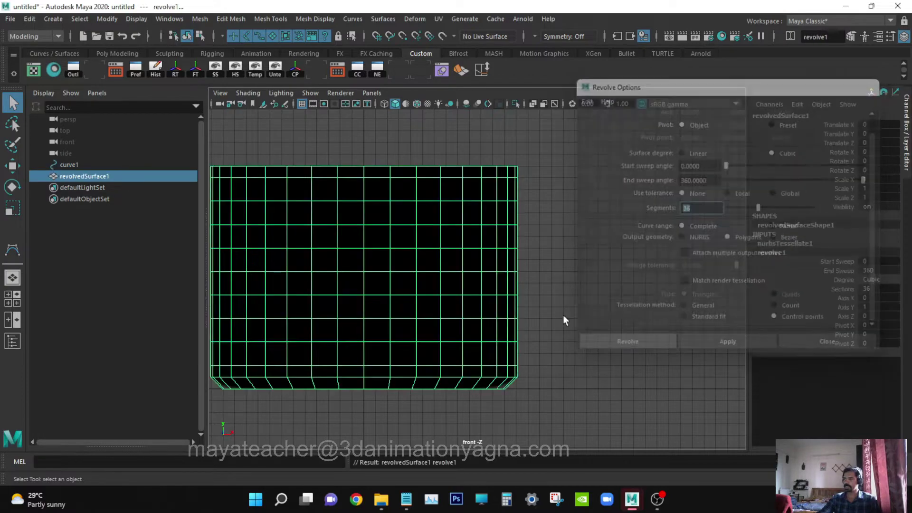
Inspect the revolved cup from several angles in the perspective view.
key("space")
left_click_drag(549, 296, 550, 251)
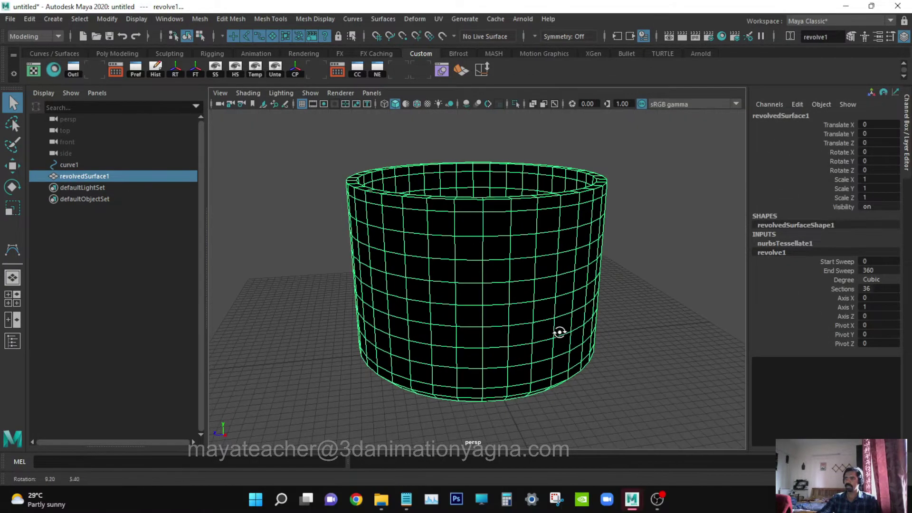
left_click_drag(556, 322, 614, 349, "alt")
right_click_drag(561, 335, 577, 337, "alt")
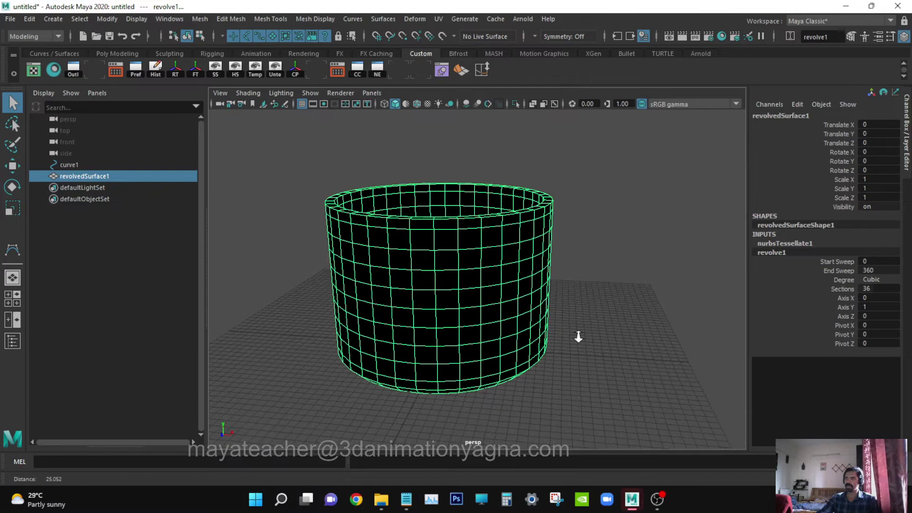
left_click_drag(517, 334, 511, 352, "alt")
middle_click_drag(510, 353, 549, 352, "alt")
left_click_drag(536, 369, 538, 371, "alt")
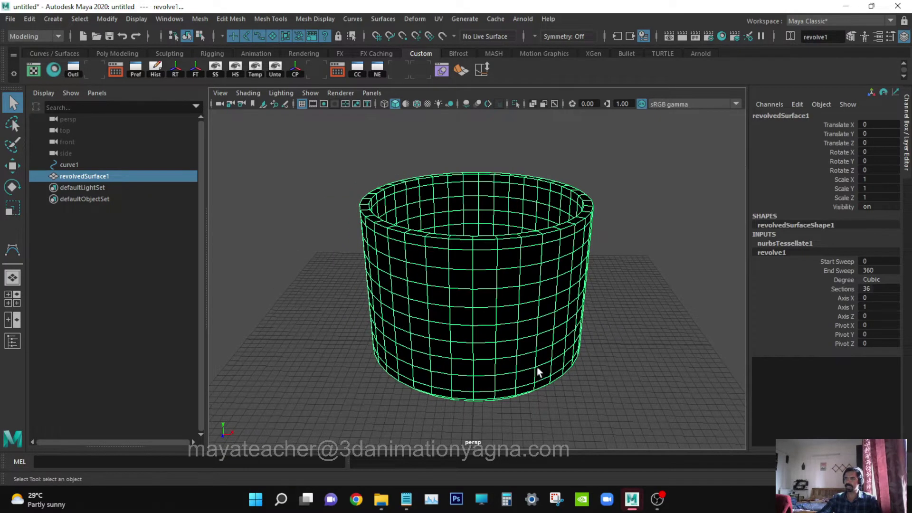
Reverse the direction of the profile curve to flip the black cup surface's facing, and check the shaded cup.
left_click(109, 165)
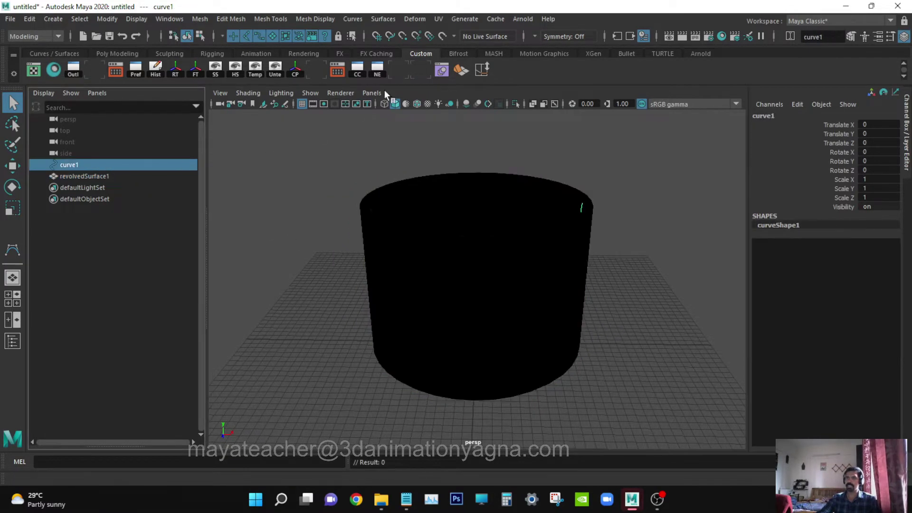
left_click(352, 19)
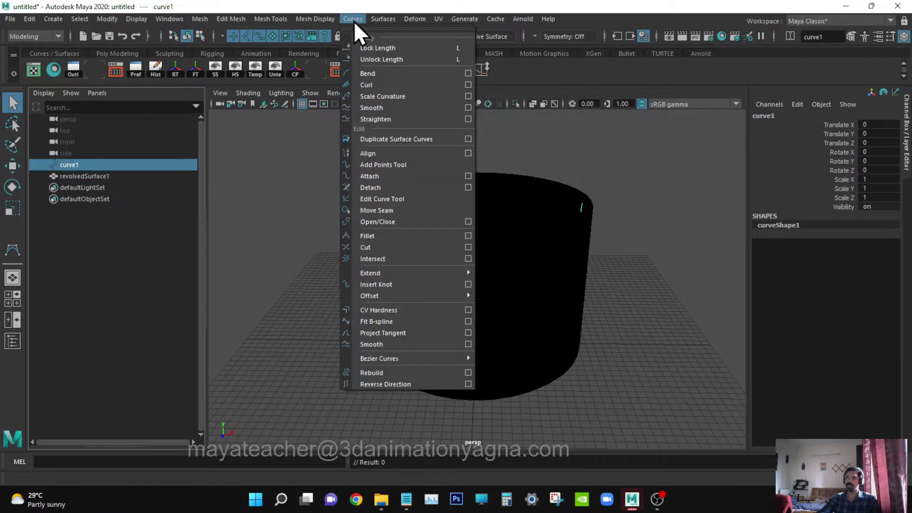
left_click(394, 384)
middle_click_drag(503, 341, 485, 351, "alt")
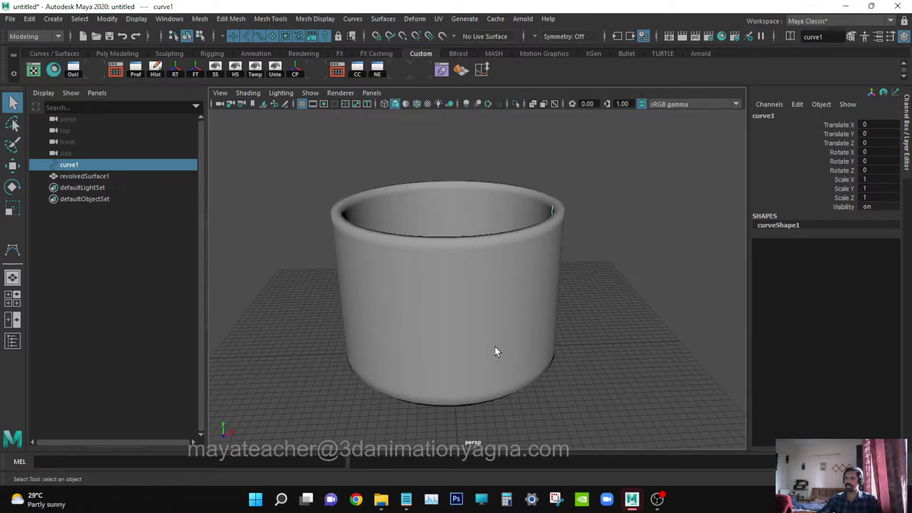
right_click_drag(495, 346, 467, 355, "alt")
middle_click_drag(485, 355, 466, 378, "alt")
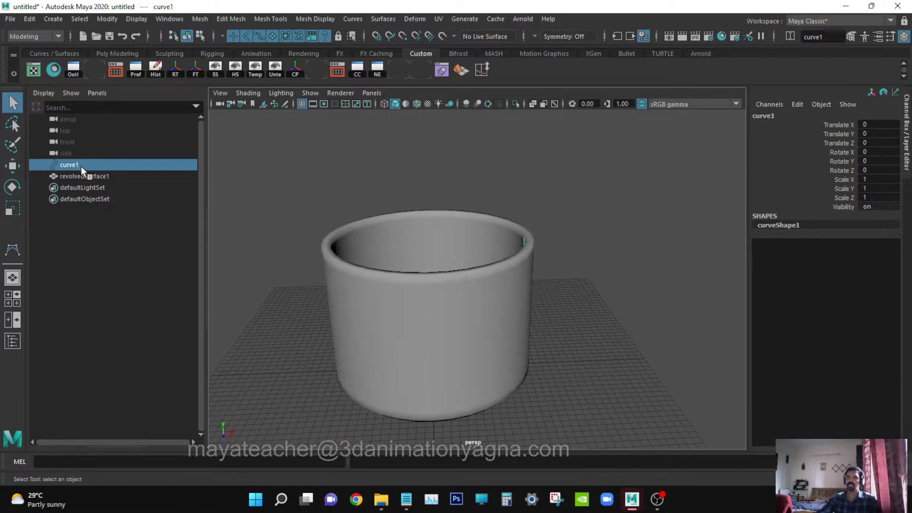
Hide the profile curve and rename the revolved surface as tea_cup.
key("ctrl+h")
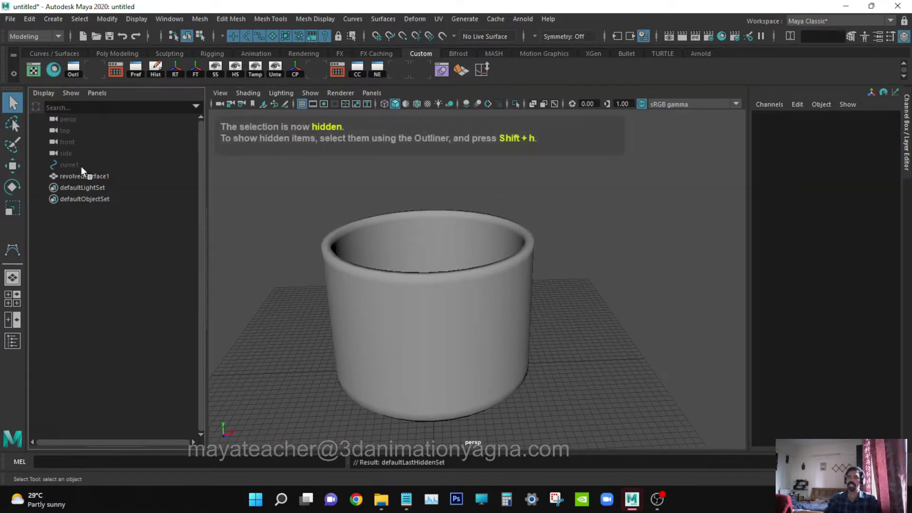
double_click(91, 176)
type("t")
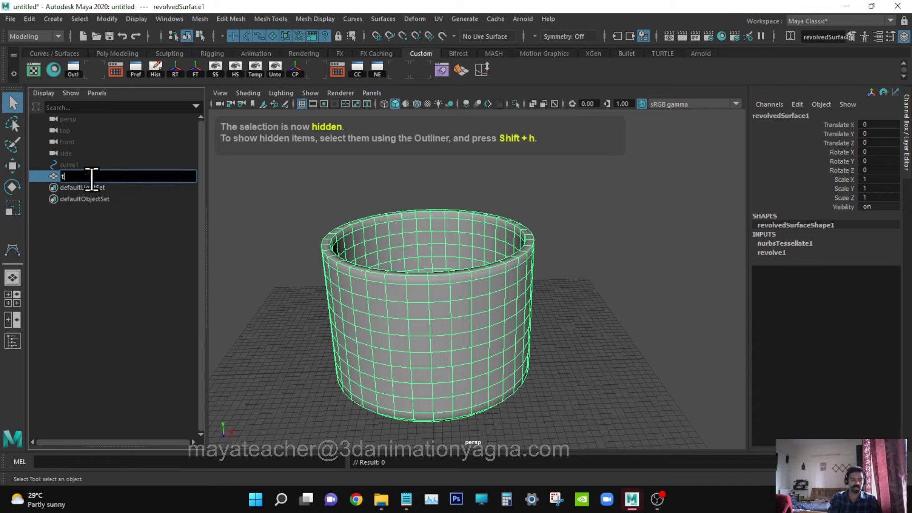
type("ea cup")
key("Return")
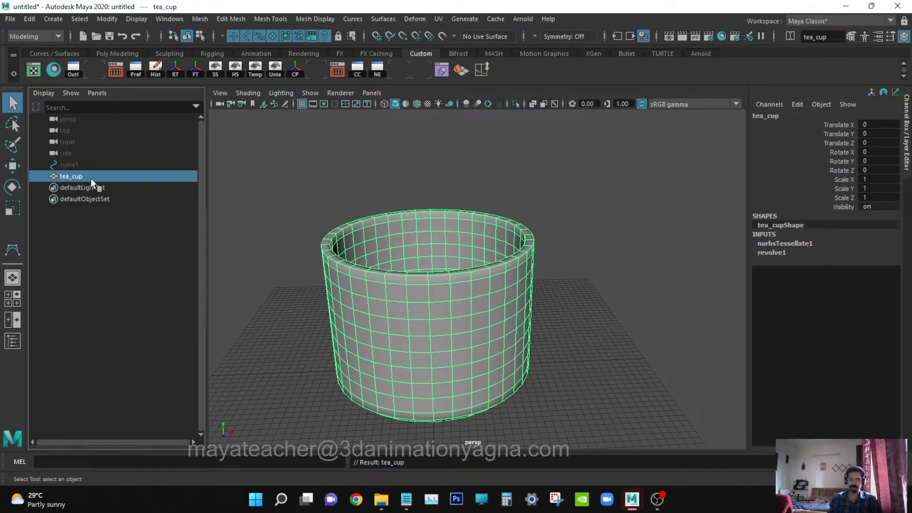
Circularize a two-by-two block of faces on the cup's outer wall just below the rim.
left_click_drag(504, 238, 531, 255, "alt")
left_click_drag(638, 327, 509, 312, "alt")
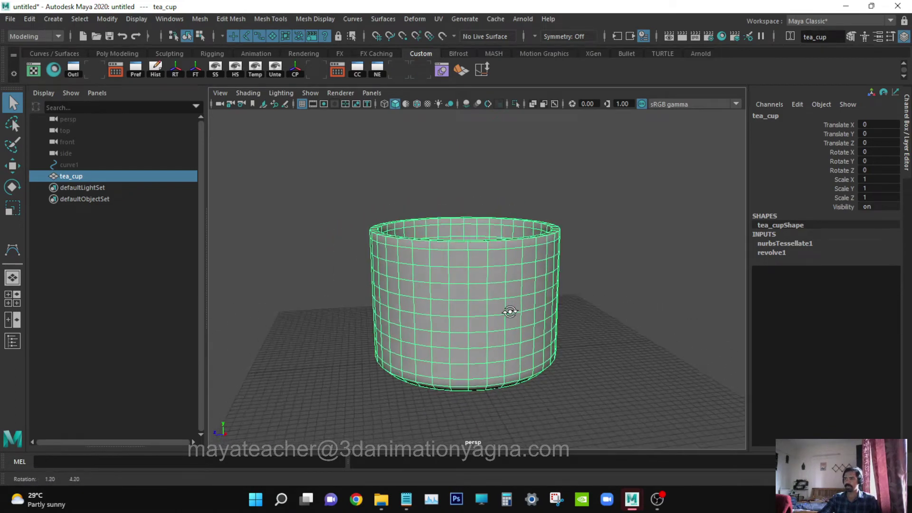
right_click_drag(511, 313, 565, 315, "alt")
left_click_drag(506, 322, 477, 243, "alt")
right_click_drag(477, 243, 476, 222)
left_click_drag(466, 277, 451, 294, "alt")
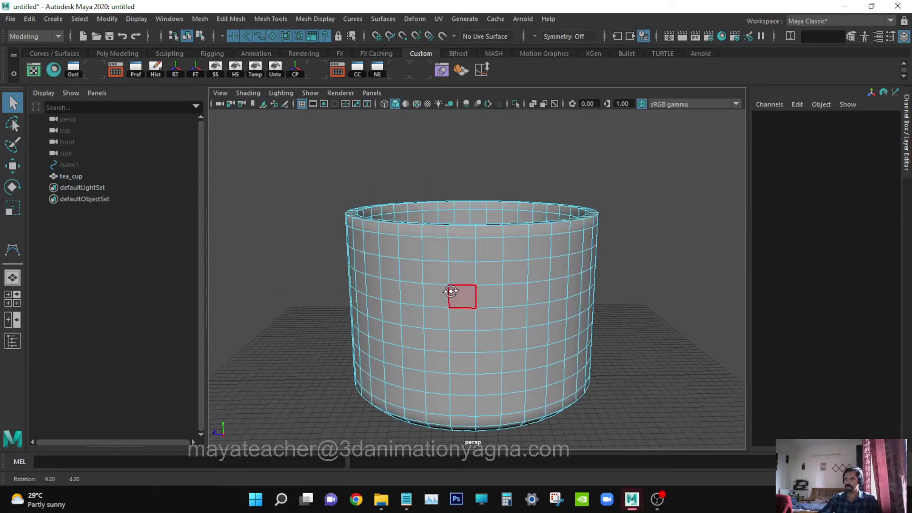
left_click_drag(452, 255, 486, 253)
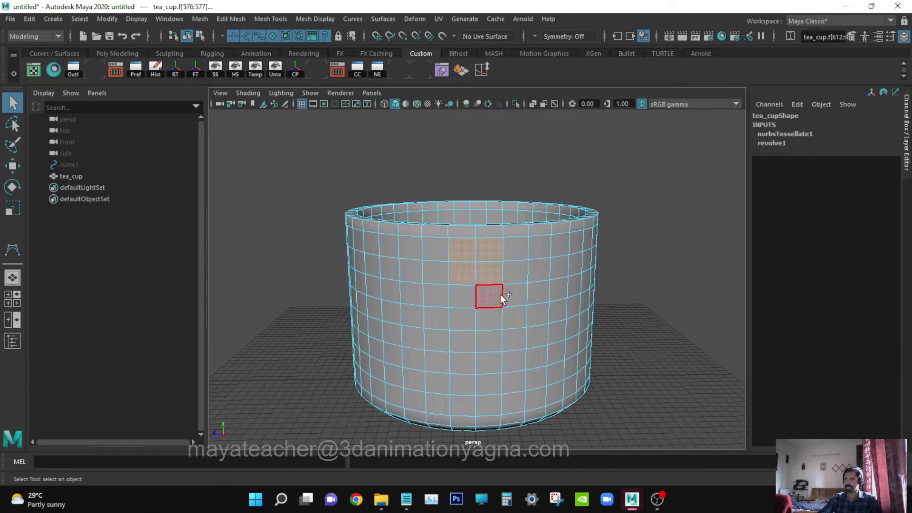
left_click_drag(501, 295, 474, 320, "alt")
scroll(507, 309, "up", 3)
middle_click_drag(508, 311, 503, 294, "alt")
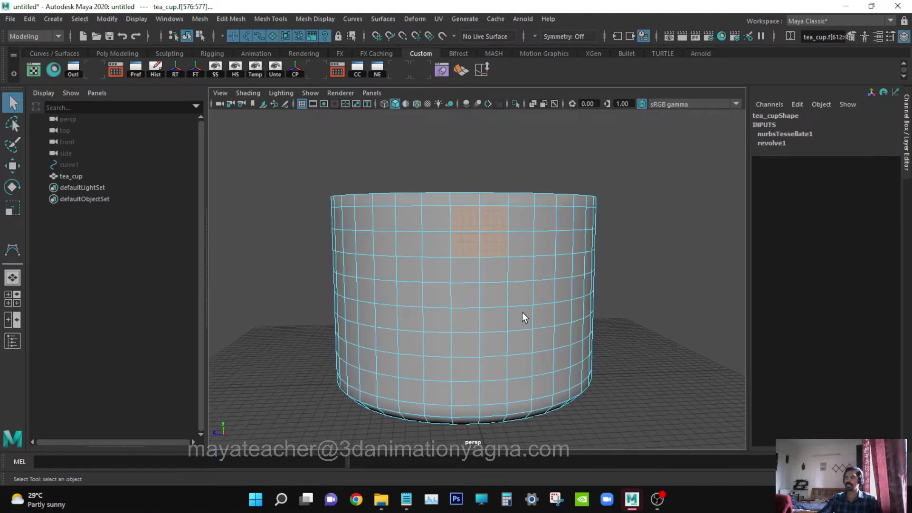
left_click_drag(523, 312, 483, 252, "alt")
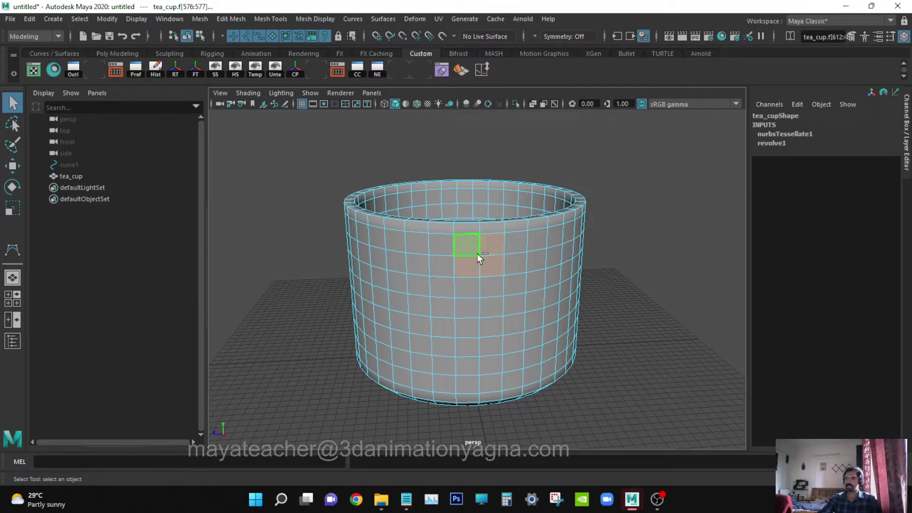
right_click(477, 253, "shift")
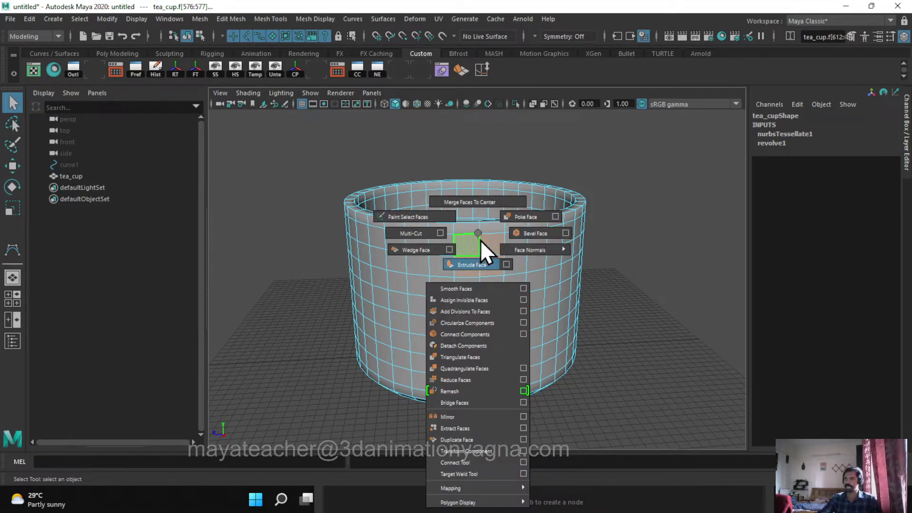
left_click(475, 324)
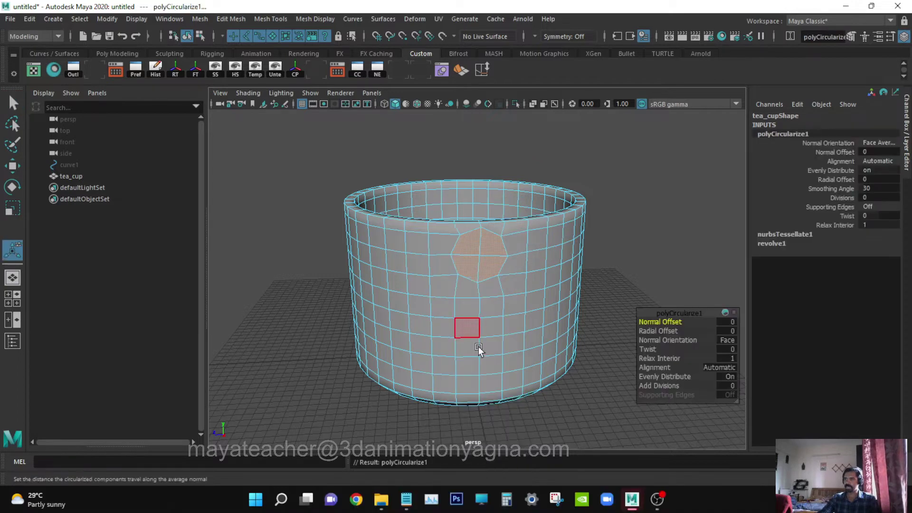
Set the alignment of the circularized faces to Surface (per-vertex).
left_click_drag(478, 347, 475, 338, "alt")
left_click(884, 162)
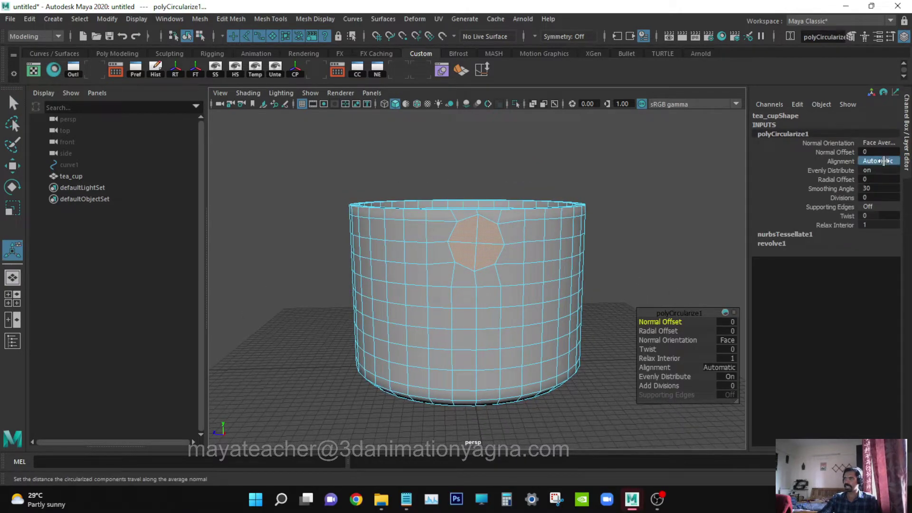
left_click(884, 161)
left_click(874, 185)
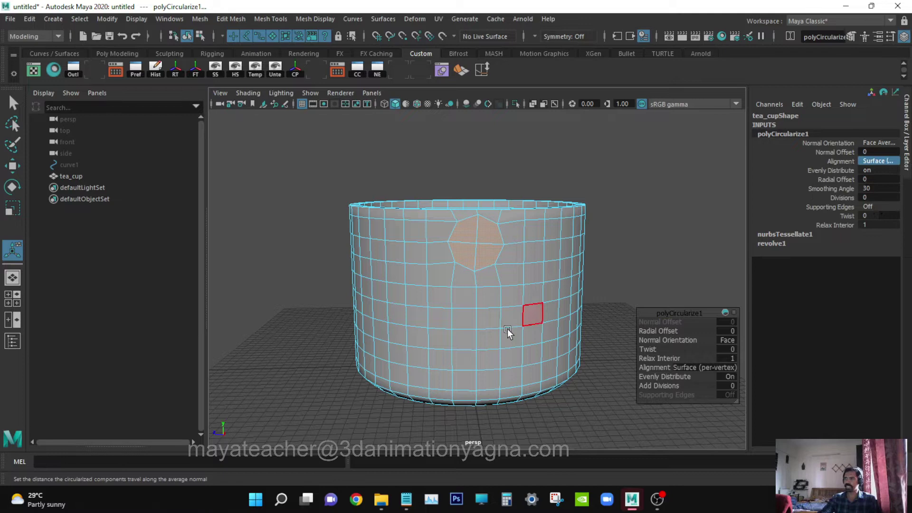
Circularize a two-by-two block of outer wall faces near the base, directly below the upper circle.
left_click_drag(507, 329, 503, 320, "alt")
left_click(467, 355)
left_click(491, 354, "shift")
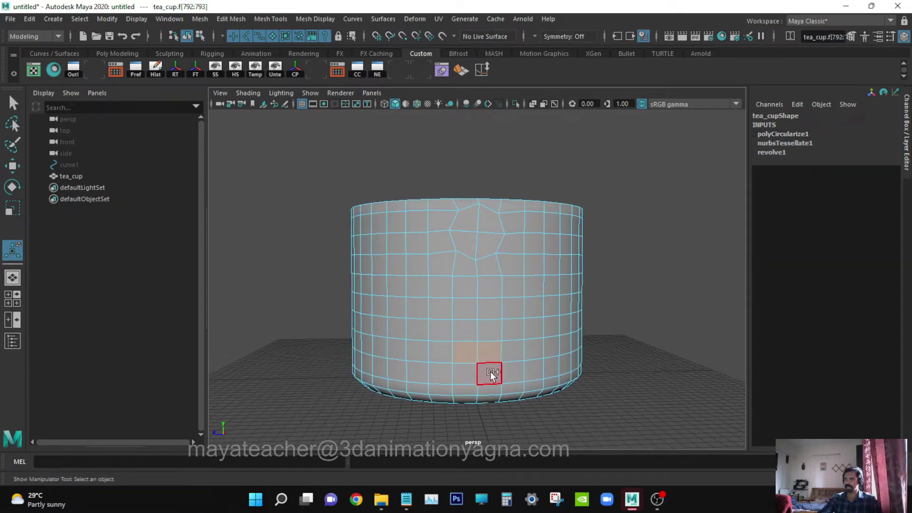
left_click_drag(564, 355, 554, 343, "alt")
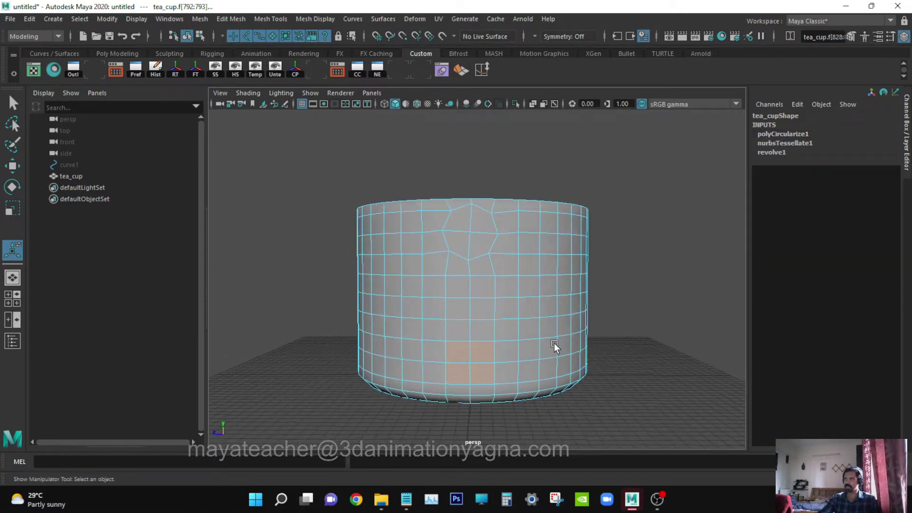
right_click(466, 357, "shift")
right_click_drag(467, 359, 466, 326, "shift")
left_click_drag(504, 375, 511, 372, "alt")
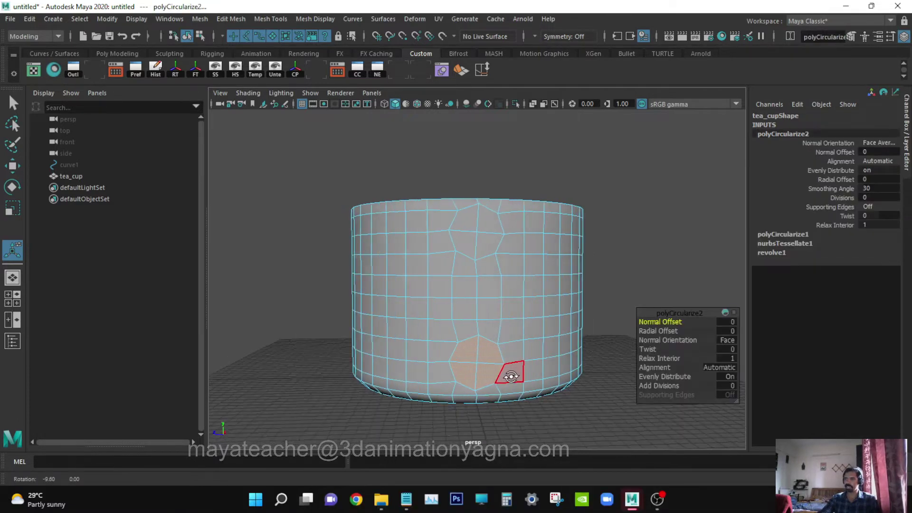
Delete the upper and lower circularized face groups to open two holes in the cup's outer wall.
key("q")
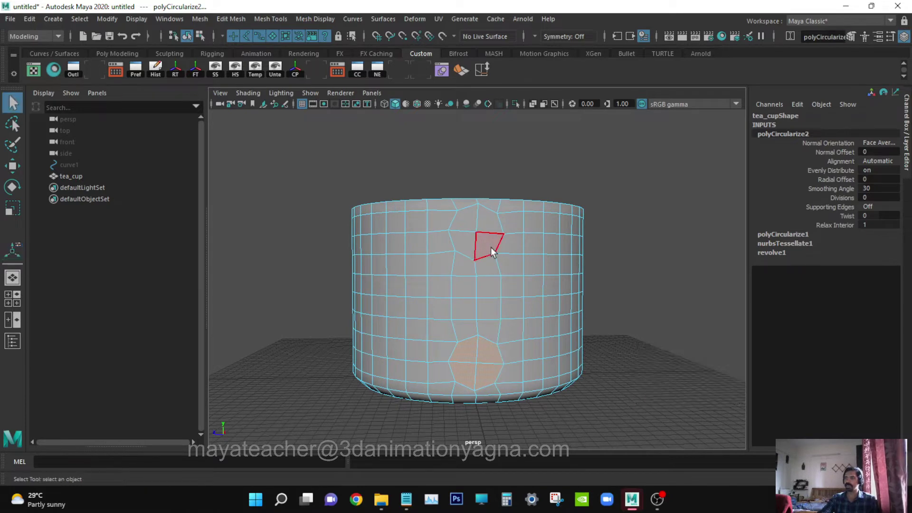
left_click(490, 245)
left_click(461, 214)
left_click(490, 222, "shift")
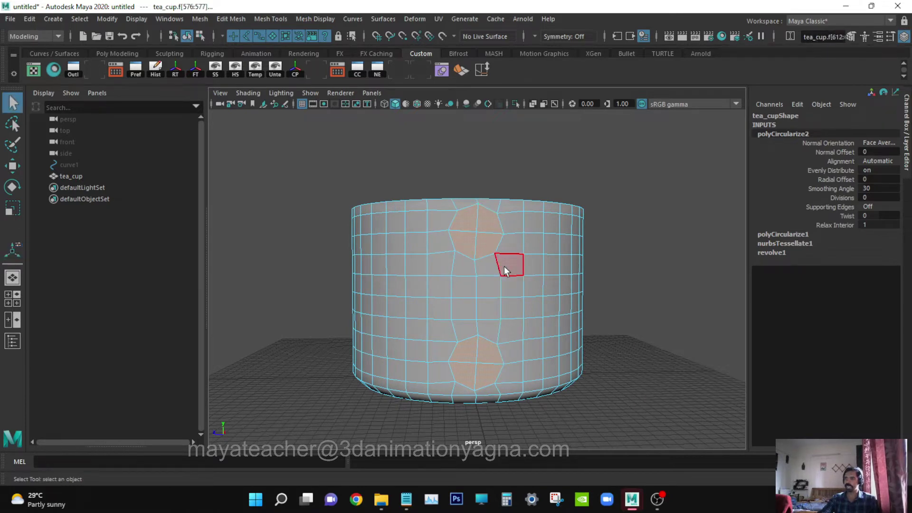
left_click_drag(493, 335, 551, 338, "alt")
key("Delete")
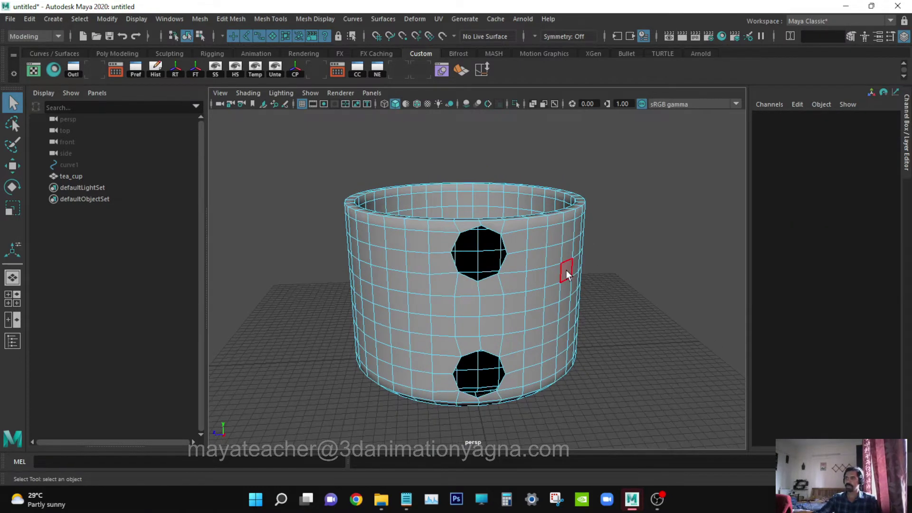
Extrude the upper hole's border edges inward with a Local Translate Y of 0.3.
right_click_drag(517, 284, 513, 168)
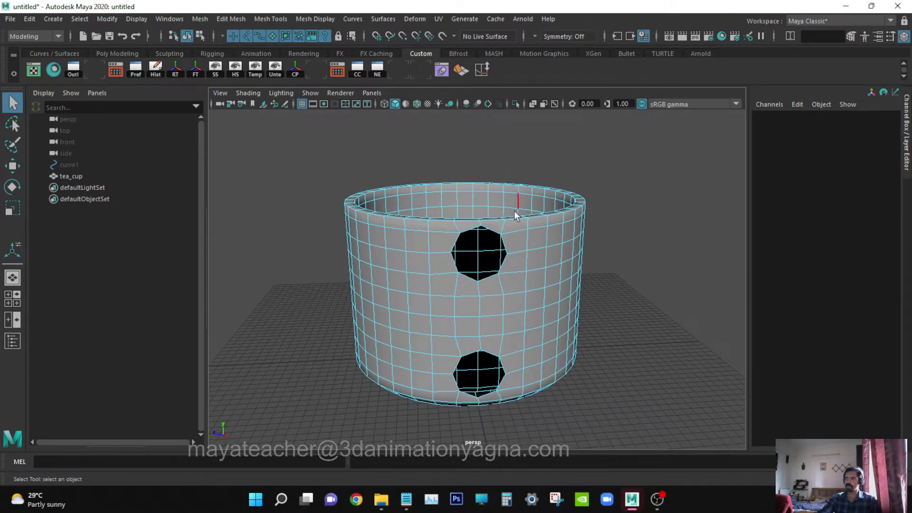
left_click(458, 239)
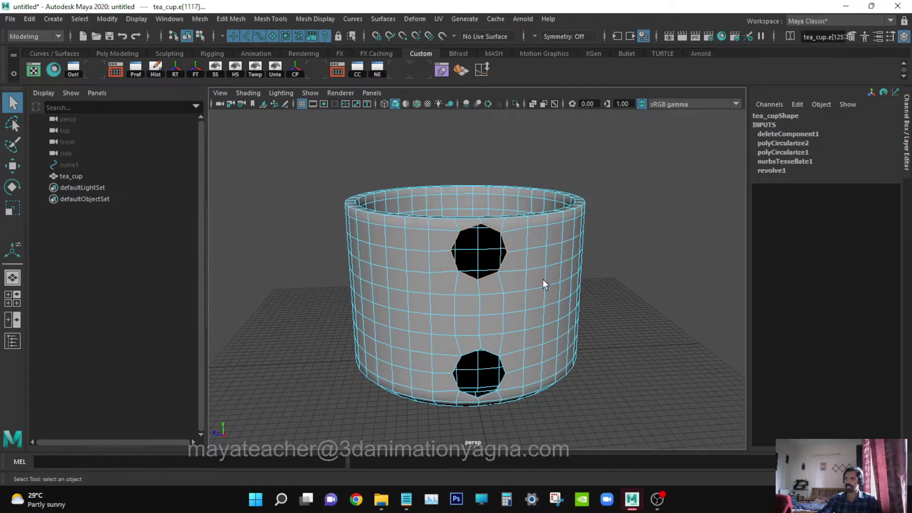
left_click(231, 19)
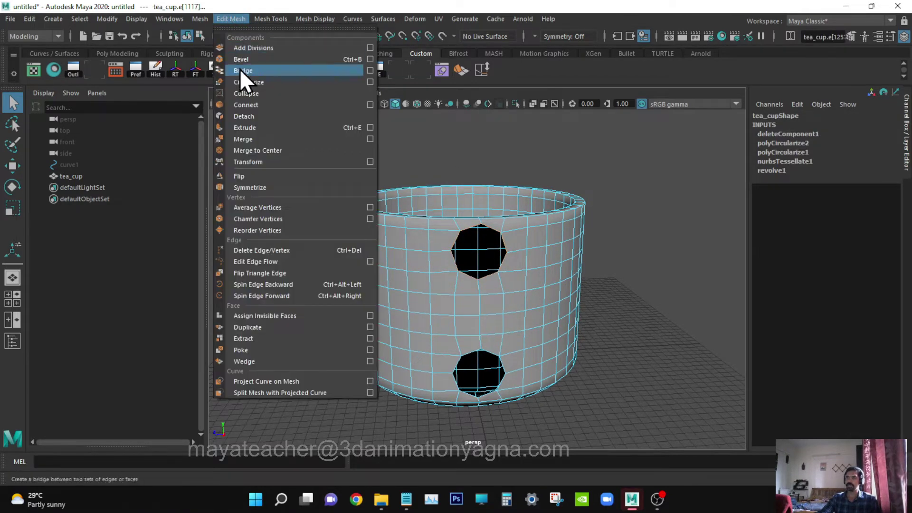
left_click(264, 128)
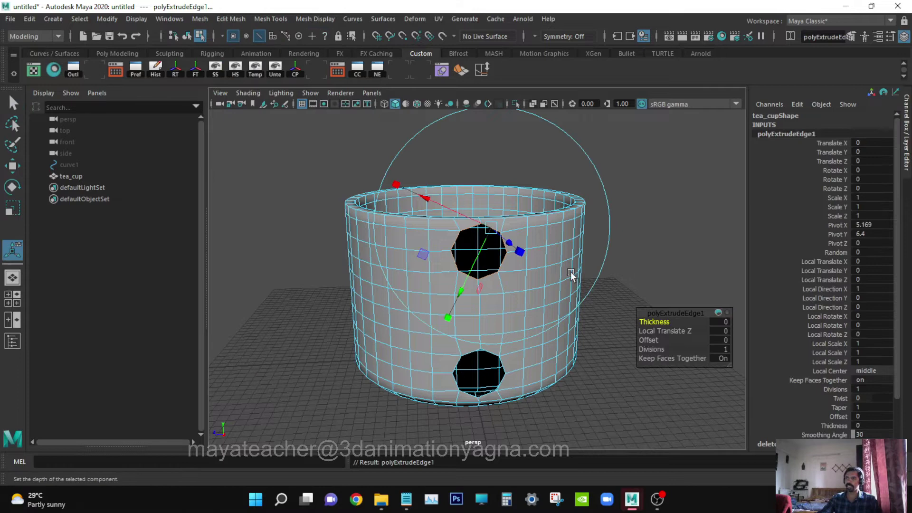
scroll(589, 278, "up", 2)
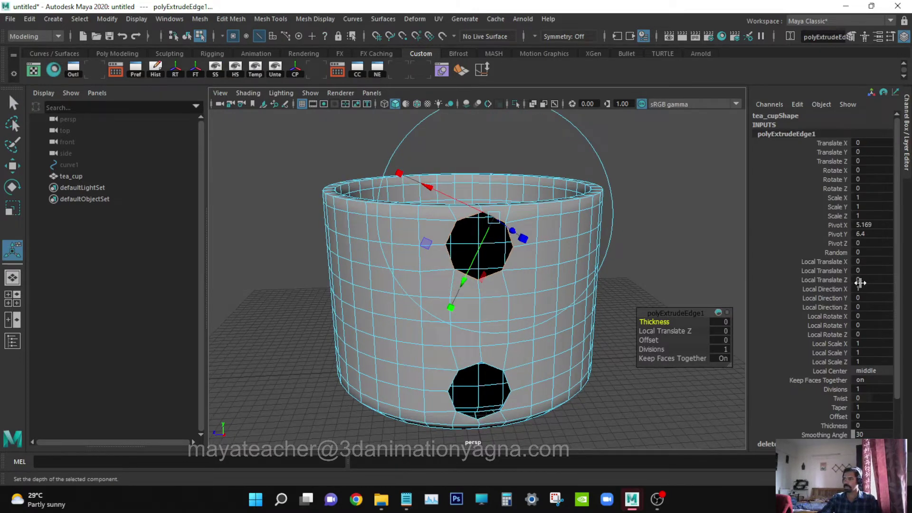
double_click(870, 271)
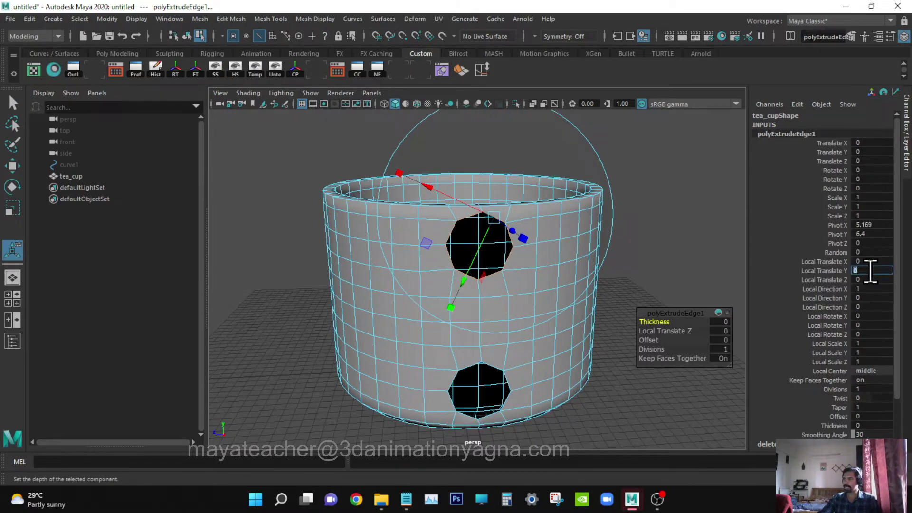
key("Return")
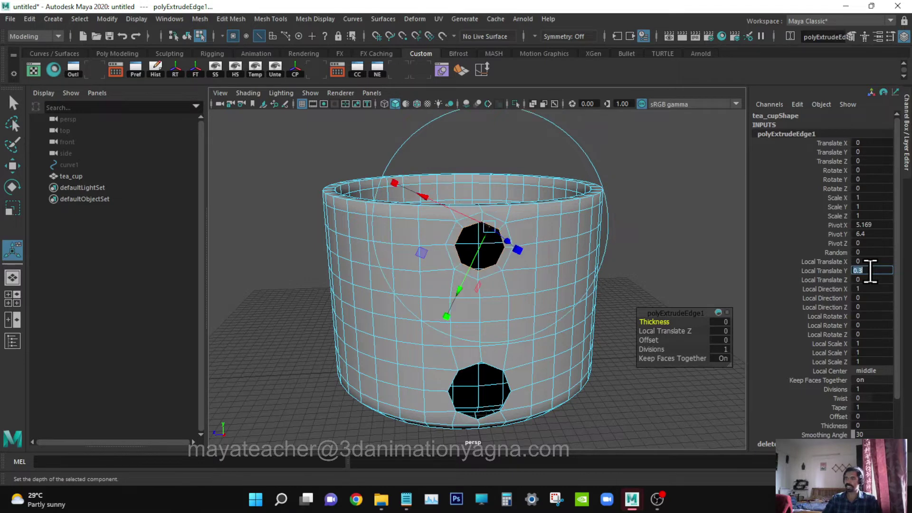
Extrude the lower hole's border edges inward with a Local Translate Y of 0.3.
left_click_drag(450, 359, 525, 339, "alt")
key("q")
left_click(461, 357)
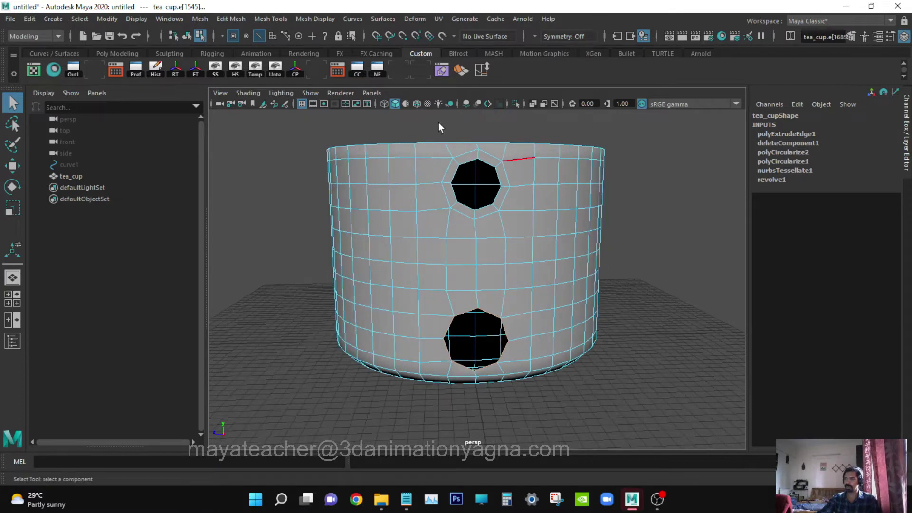
left_click(231, 19)
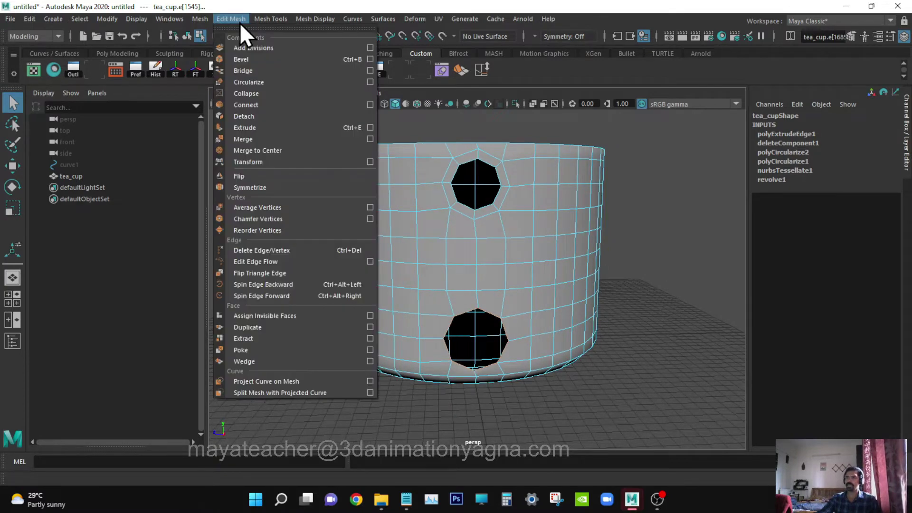
left_click(272, 128)
double_click(876, 271)
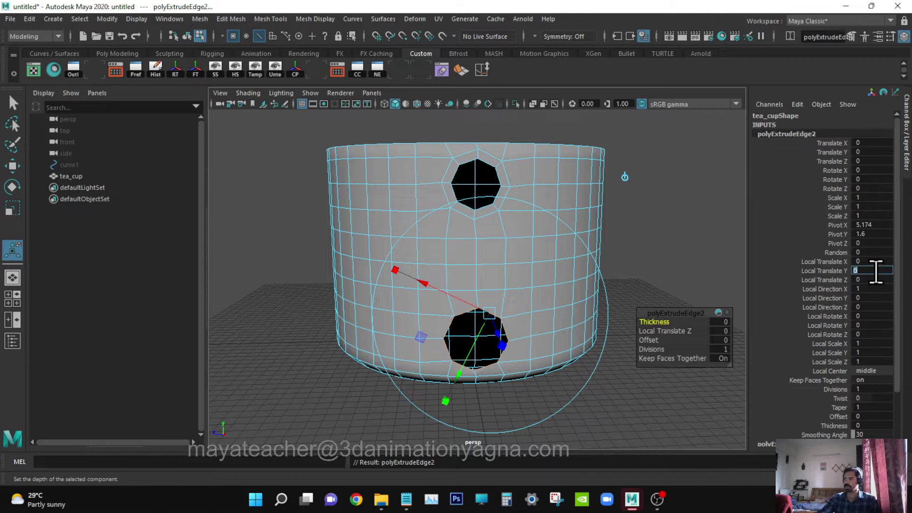
type("0.3")
key("Return")
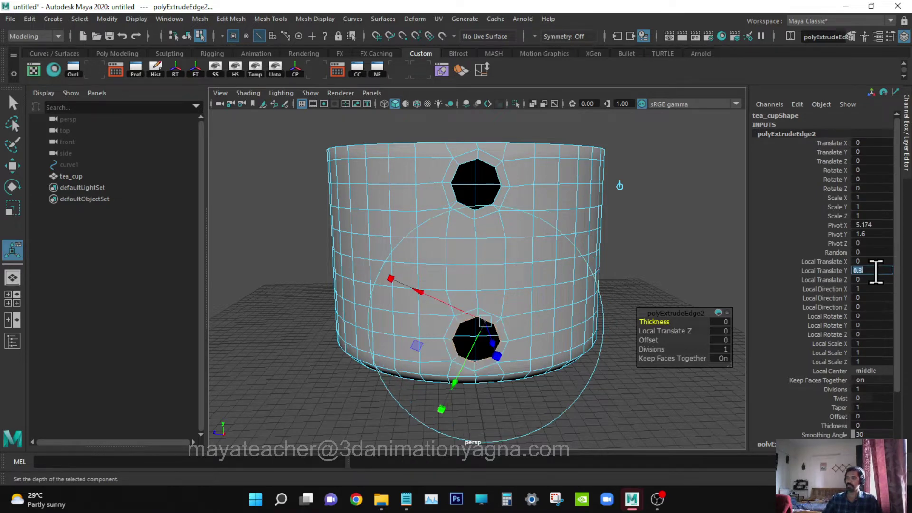
Bridge the border edges of both holes into a handle, using Smooth path + curve, custom direction and 10 divisions.
left_click_drag(551, 258, 592, 264, "alt")
key("q")
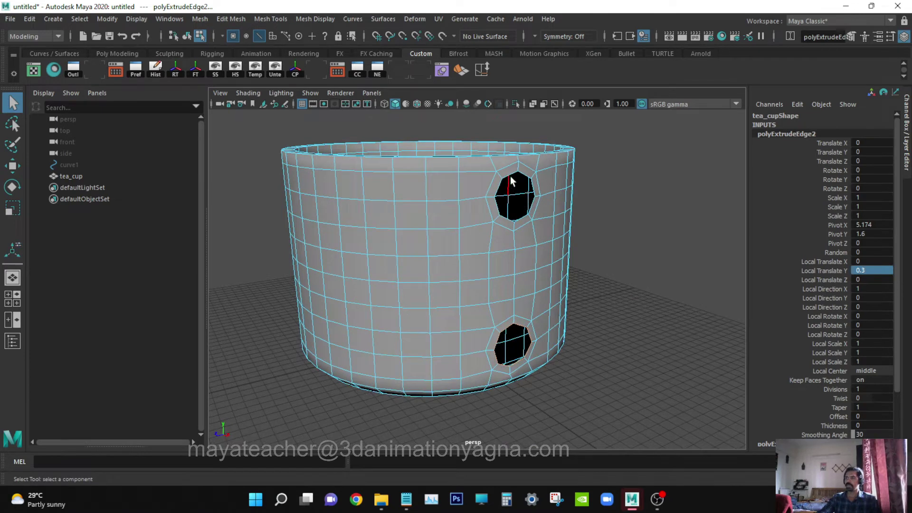
left_click(510, 176)
left_click_drag(522, 258, 535, 266, "alt")
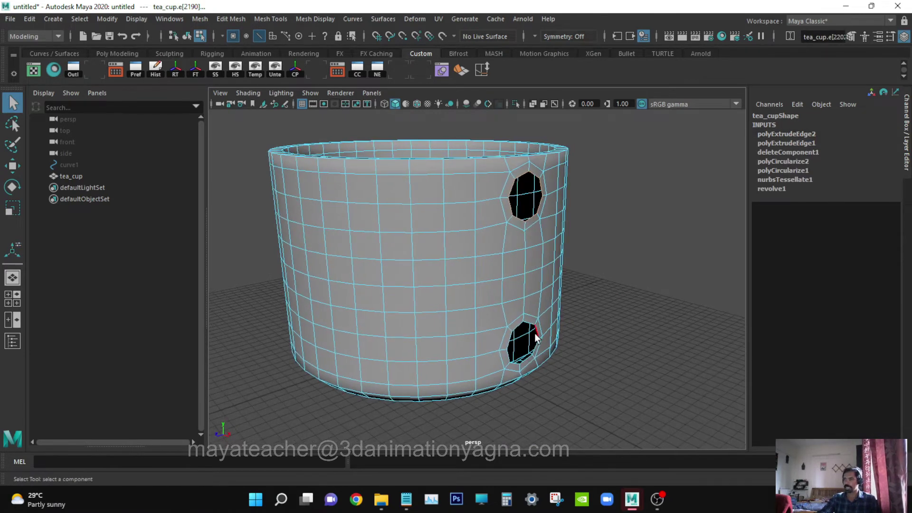
mouse_move(534, 333)
left_mouse_down("alt")
mouse_move(510, 327)
mouse_move(547, 326)
left_mouse_up("alt")
double_click(497, 320, "shift")
left_click_drag(415, 230, 408, 237, "alt")
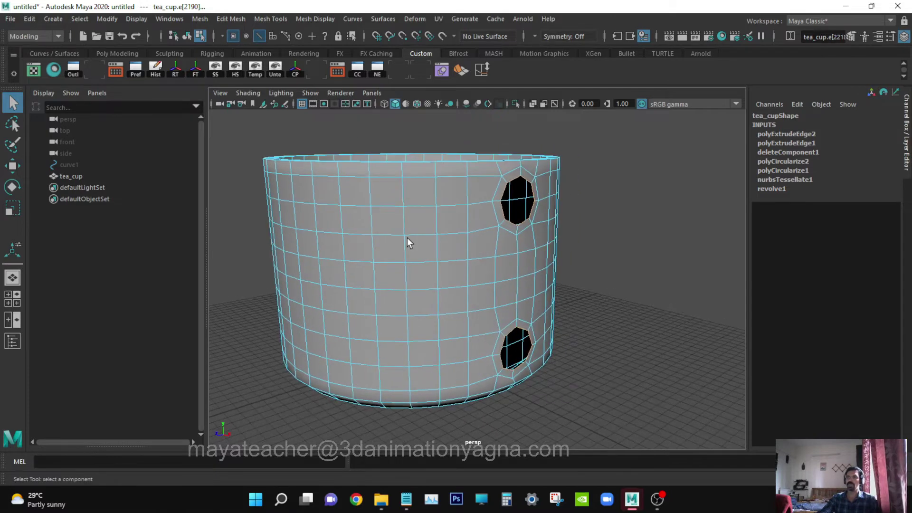
left_click(234, 18)
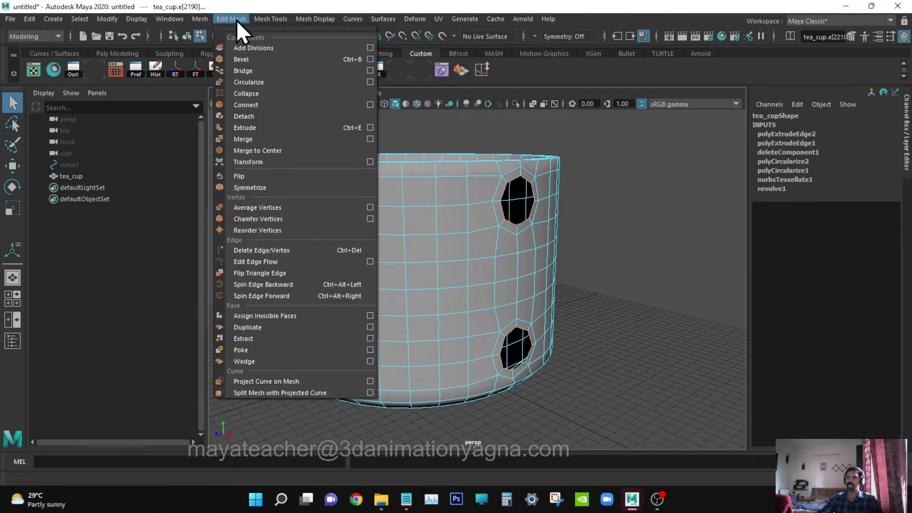
left_click(369, 71)
left_click_drag(444, 263, 446, 288, "alt")
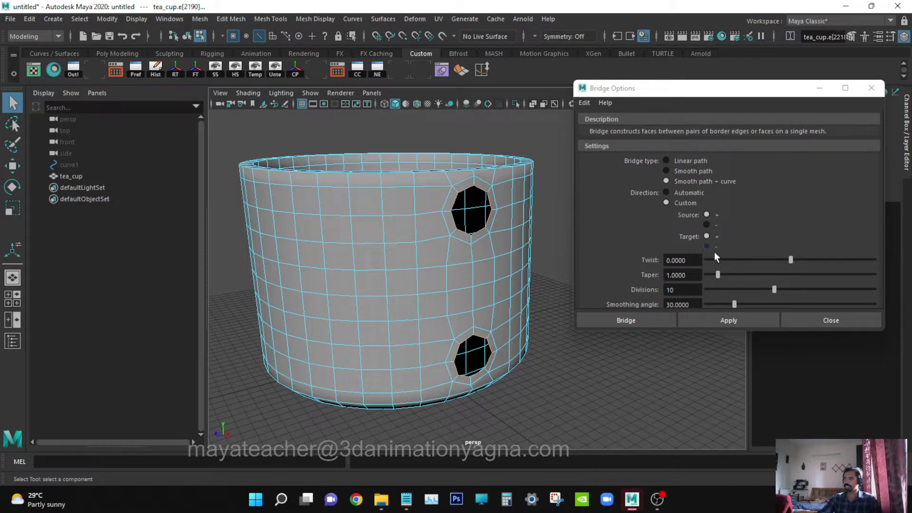
left_click_drag(686, 330, 687, 370)
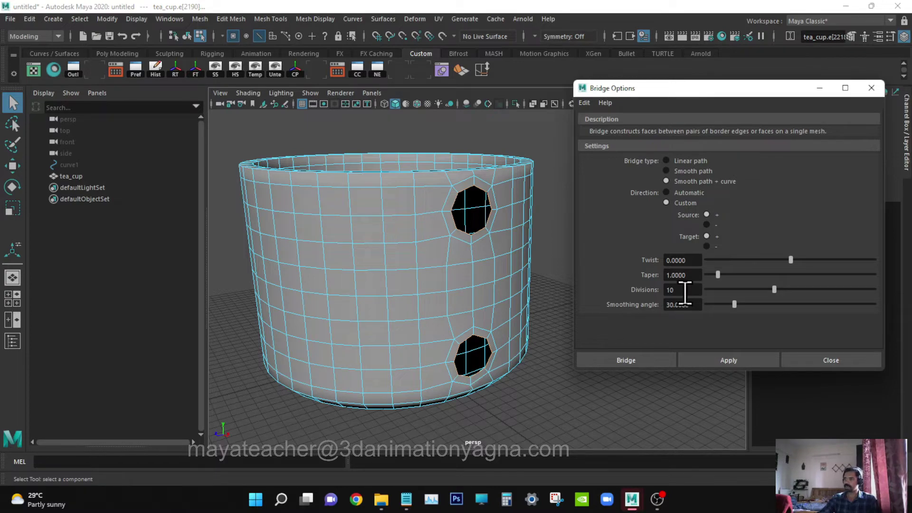
left_click(617, 361)
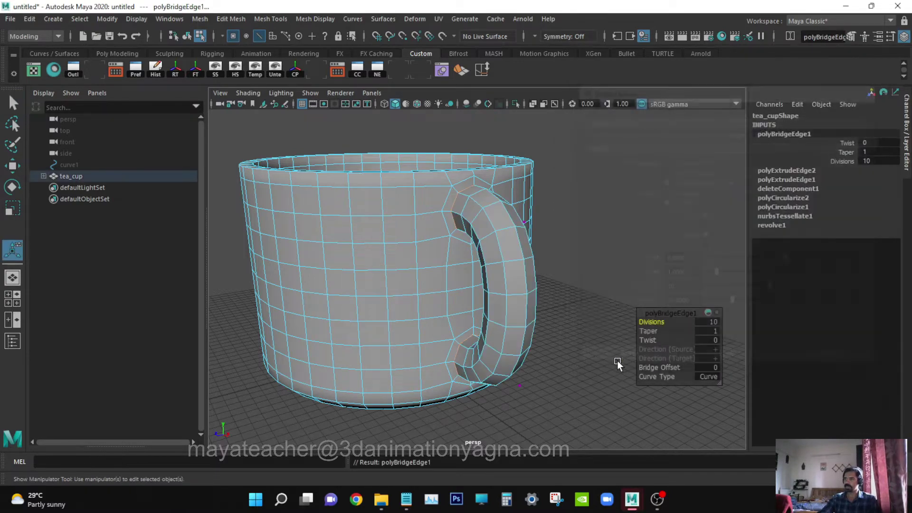
Select the handle's bridge curve beneath tea_cup and display its control vertices in component mode, with the model in wireframe.
left_click_drag(617, 360, 546, 366, "alt")
key("4")
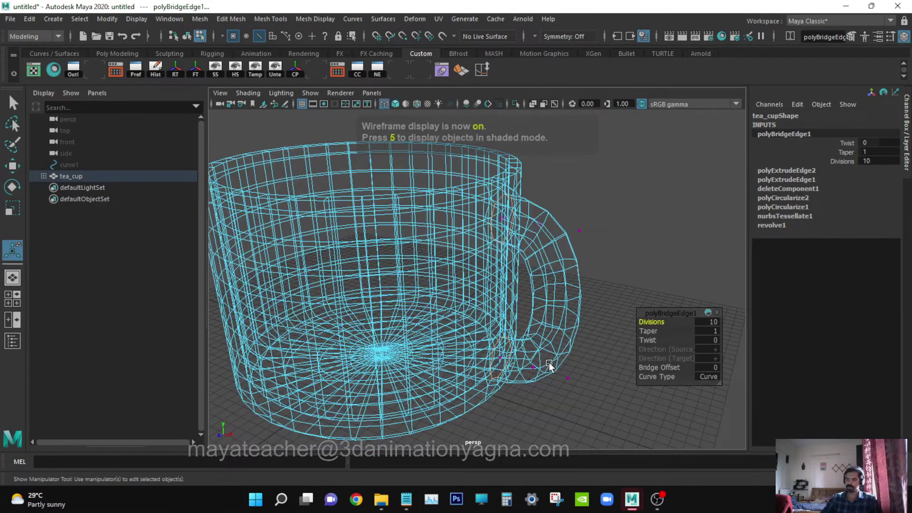
left_click_drag(535, 323, 554, 319, "alt")
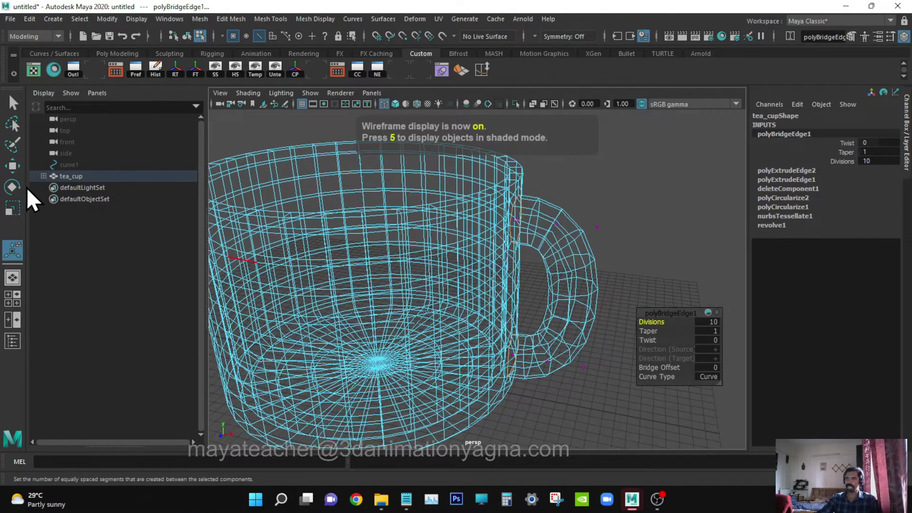
left_click(44, 176)
left_click(90, 188)
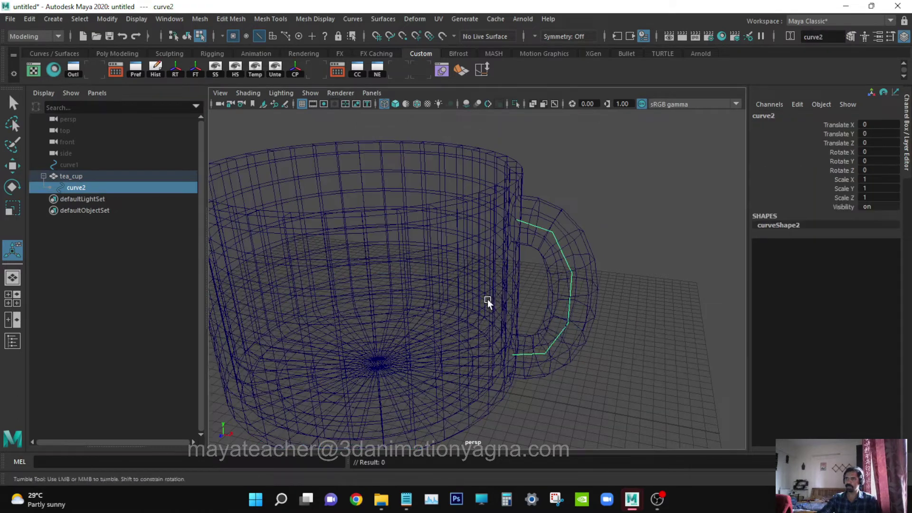
left_click_drag(487, 300, 494, 301, "alt")
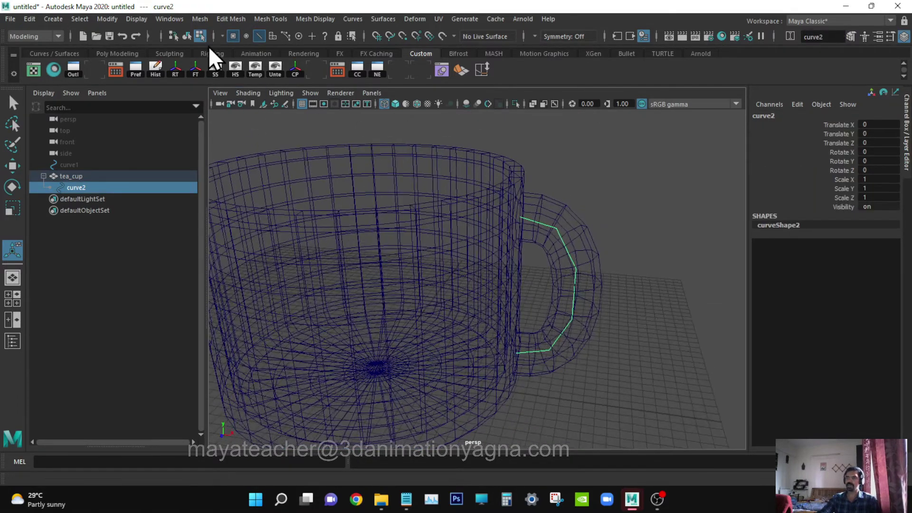
left_click(202, 36)
Move the handle curve's upper outer control vertex outward to X about 8.8 and display the cup shaded.
left_click_drag(585, 240, 581, 220, "alt")
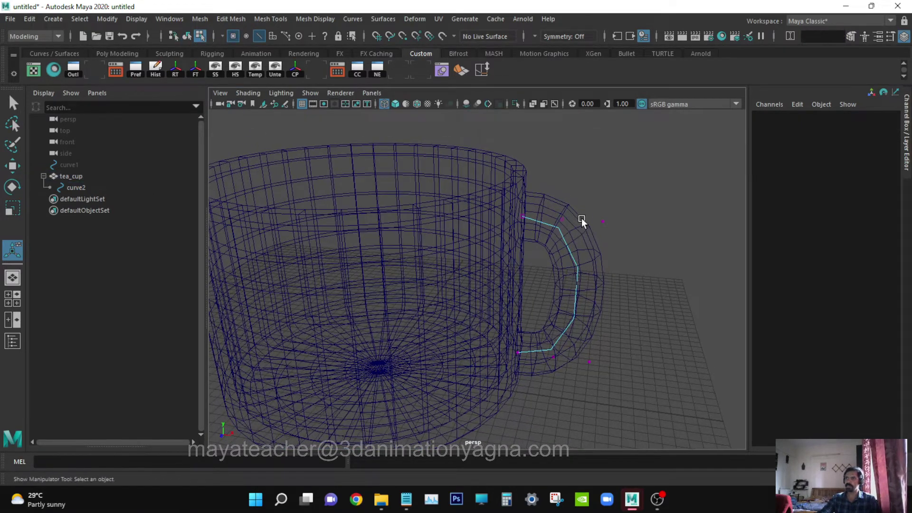
mouse_move(619, 246)
left_mouse_down()
mouse_move(654, 225)
mouse_move(670, 226)
mouse_move(637, 230)
mouse_move(691, 229)
mouse_move(680, 230)
left_mouse_up()
key("w")
key("5")
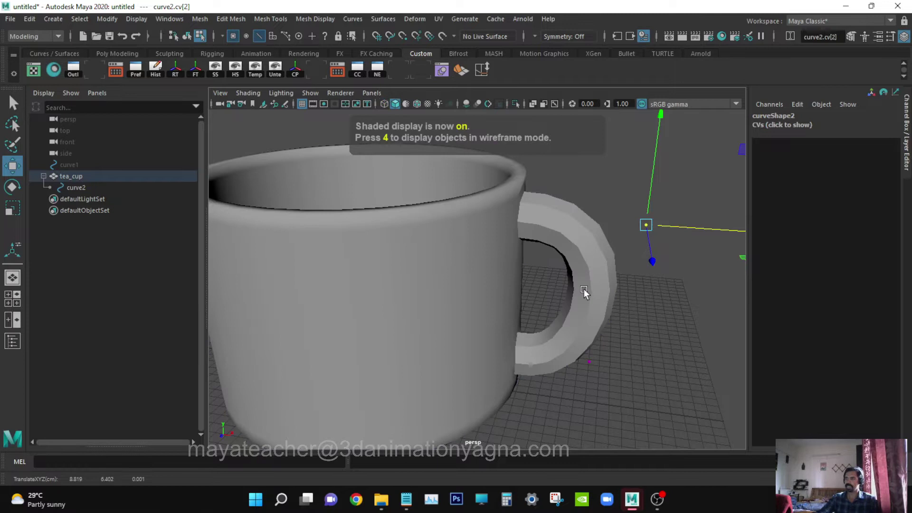
Adjust the handle curve's lower outer control vertex outward along X and return the model to wireframe.
scroll(583, 289, "down", 2)
left_click_drag(583, 289, 586, 286, "alt")
mouse_move(580, 349)
left_mouse_down()
mouse_move(555, 324)
mouse_move(616, 338)
left_mouse_up()
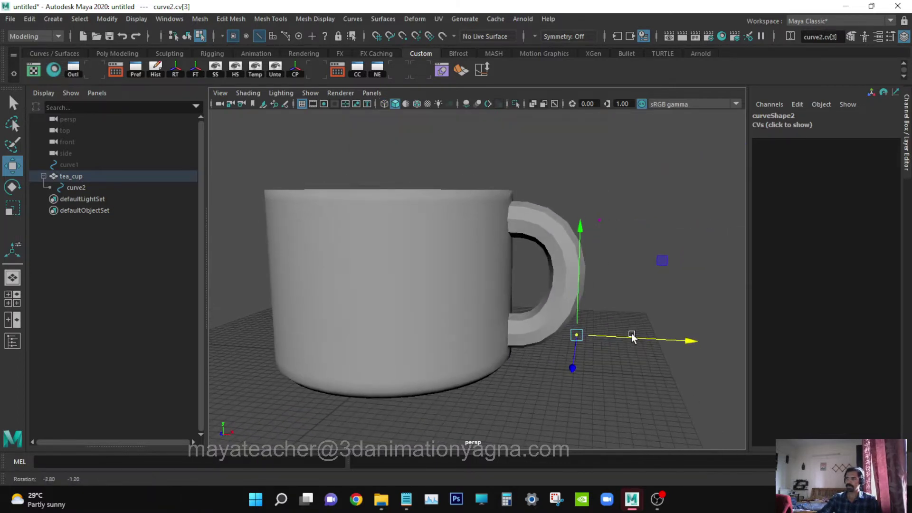
key("q")
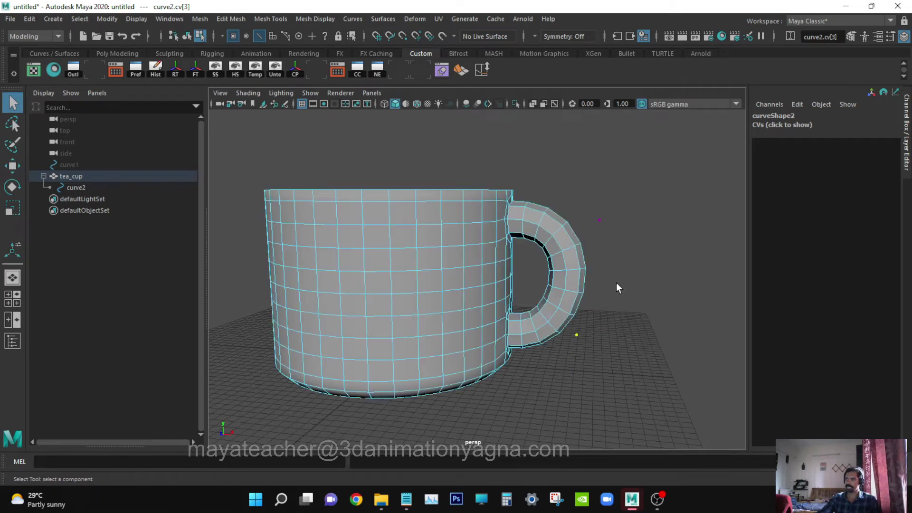
key("ctrl+z")
key("4")
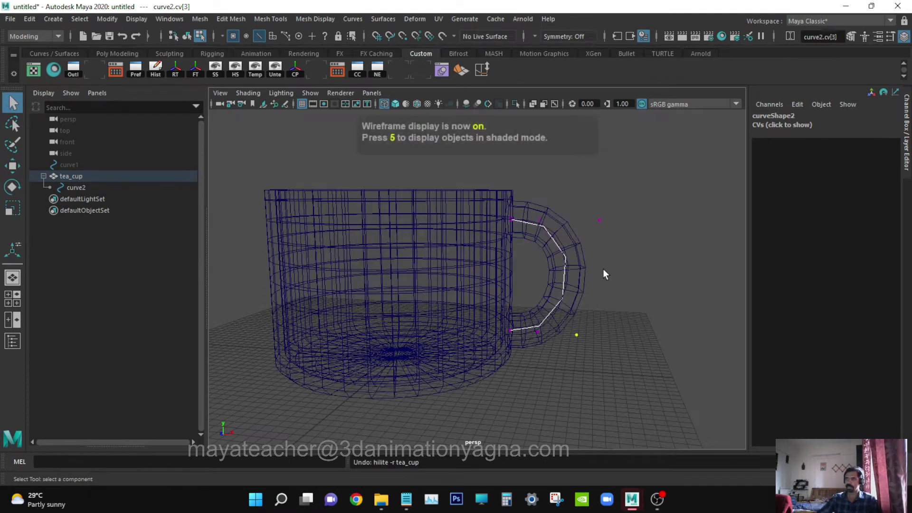
Raise the handle curve's control vertex near the upper joint to Y about 6.78.
mouse_move(581, 237)
left_mouse_down("alt")
mouse_move(577, 255)
mouse_move(572, 243)
left_mouse_up("alt")
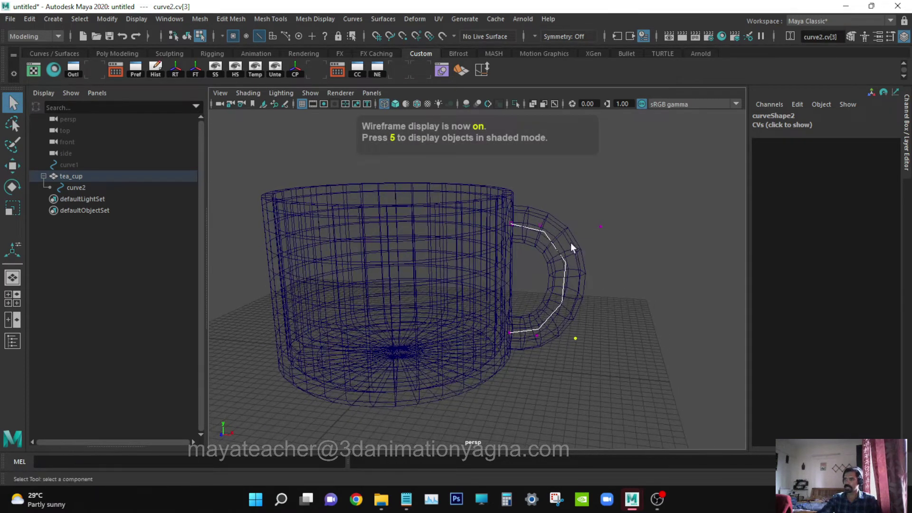
left_click_drag(536, 208, 557, 242)
key("w")
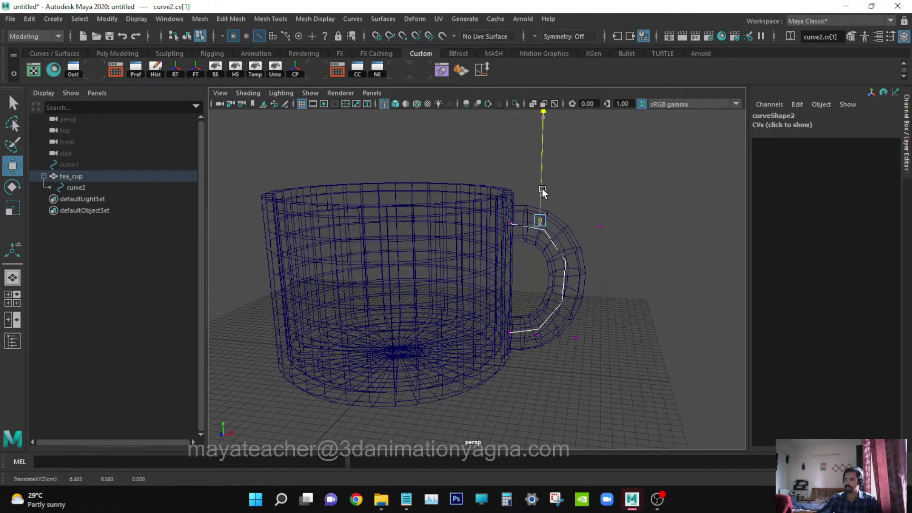
left_click_drag(543, 190, 546, 189)
left_click_drag(556, 232, 577, 271, "alt")
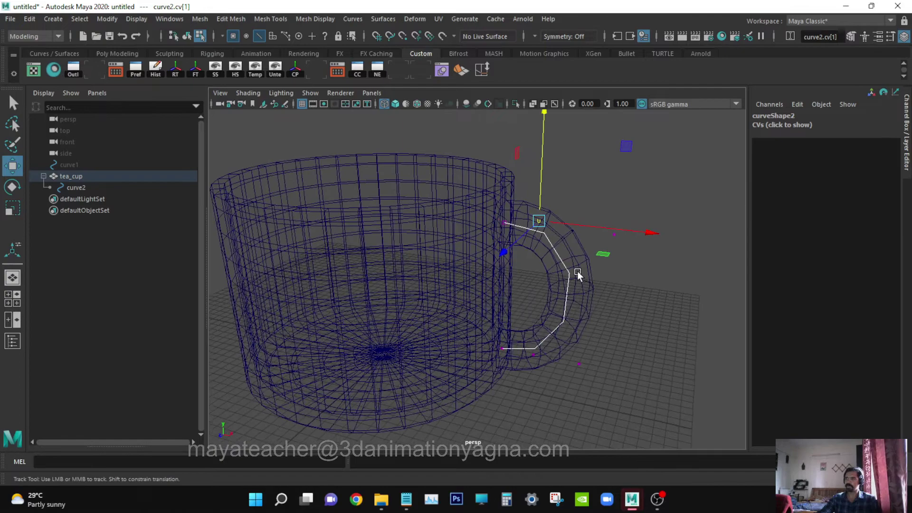
right_click_drag(578, 271, 574, 288, "alt")
mouse_move(574, 288)
left_mouse_down("alt")
mouse_move(574, 305)
mouse_move(577, 295)
left_mouse_up("alt")
mouse_move(577, 295)
middle_mouse_down("alt")
mouse_move(558, 306)
mouse_move(578, 306)
middle_mouse_up("alt")
left_click_drag(578, 306, 568, 343, "alt")
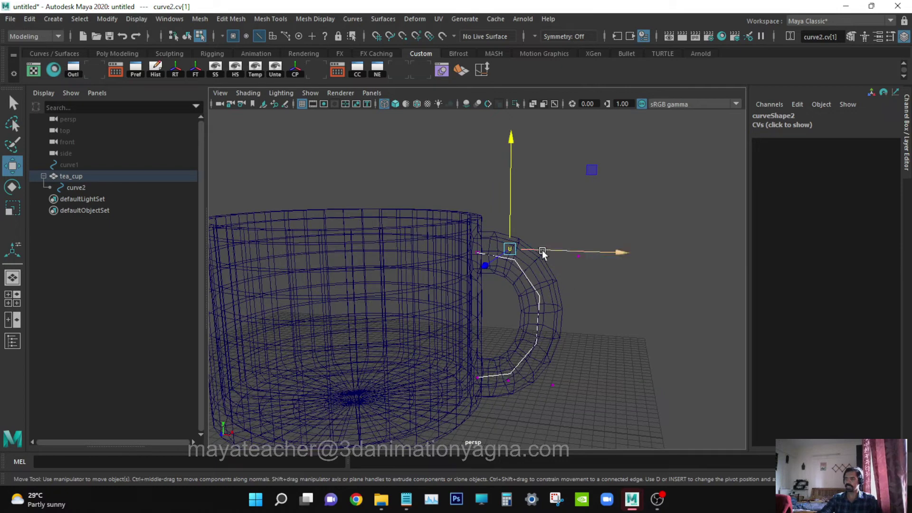
left_click_drag(515, 200, 509, 192)
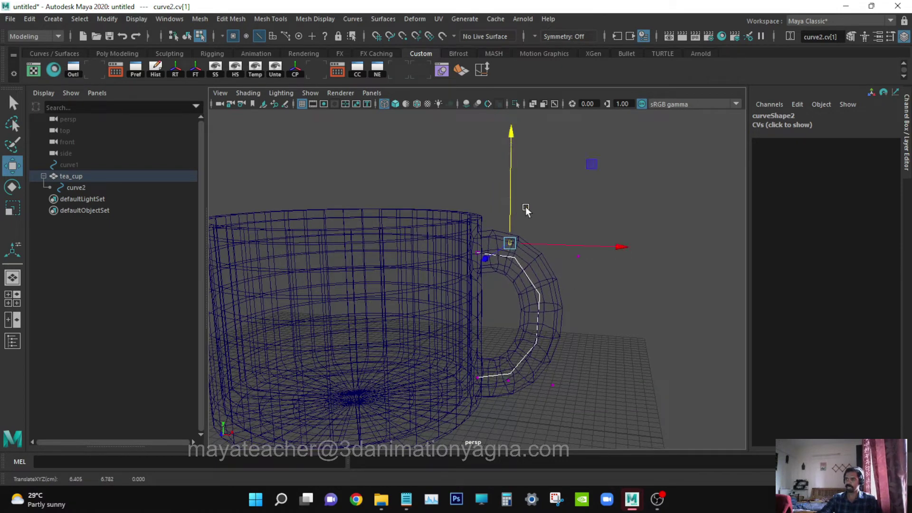
Move the upper outer control vertex to X about 9.3, Y about 6.58, and pull both outer vertices further outward together.
left_click(579, 256)
left_click_drag(614, 255, 613, 252)
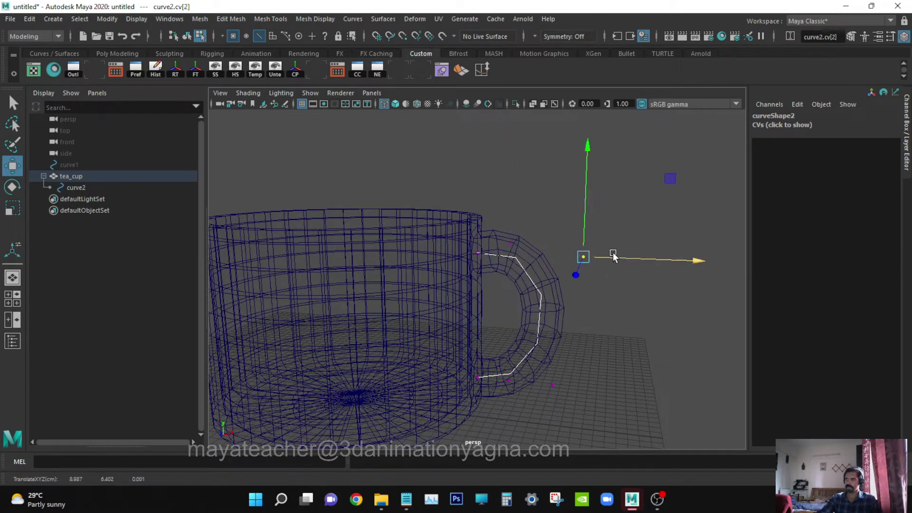
left_click_drag(585, 223, 585, 214)
left_click_drag(595, 273, 639, 249, "alt")
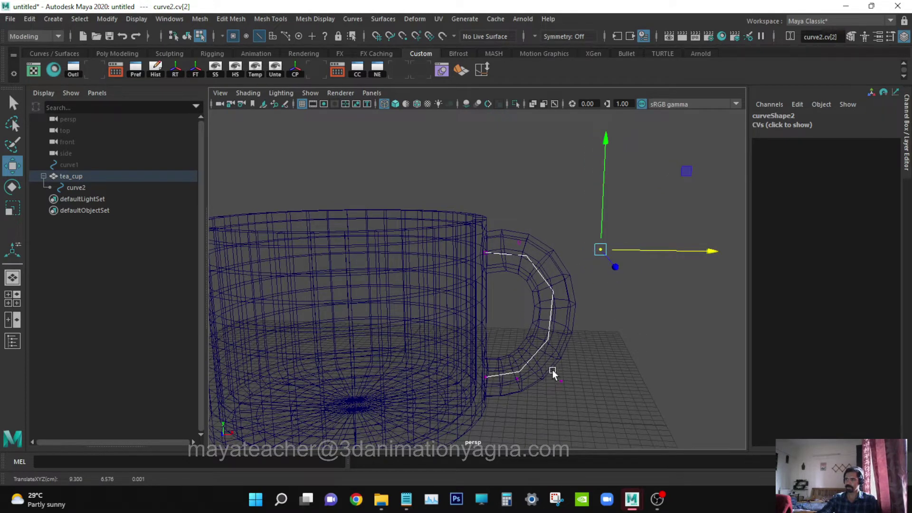
left_click(553, 373, "shift")
left_click_drag(634, 317, 643, 316)
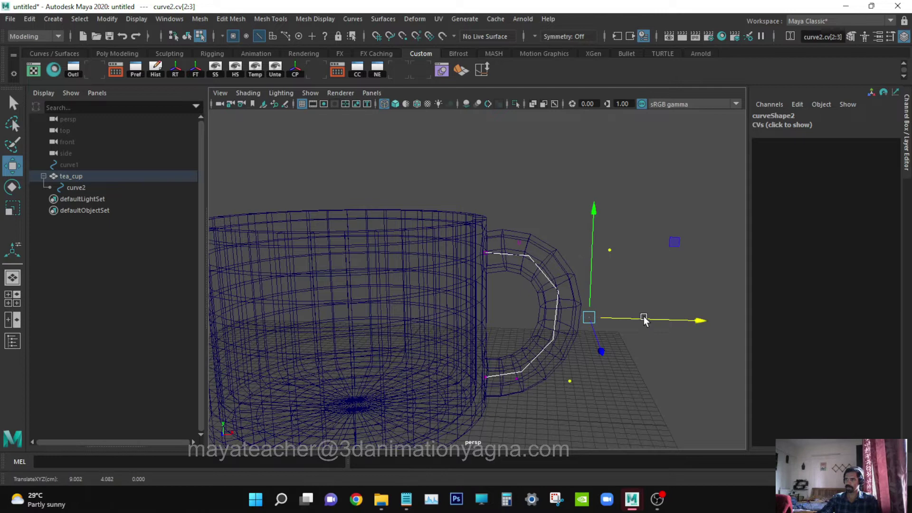
Lower the handle curve's control vertex near the lower joint to Y about 1.65.
left_click_drag(534, 407, 518, 324)
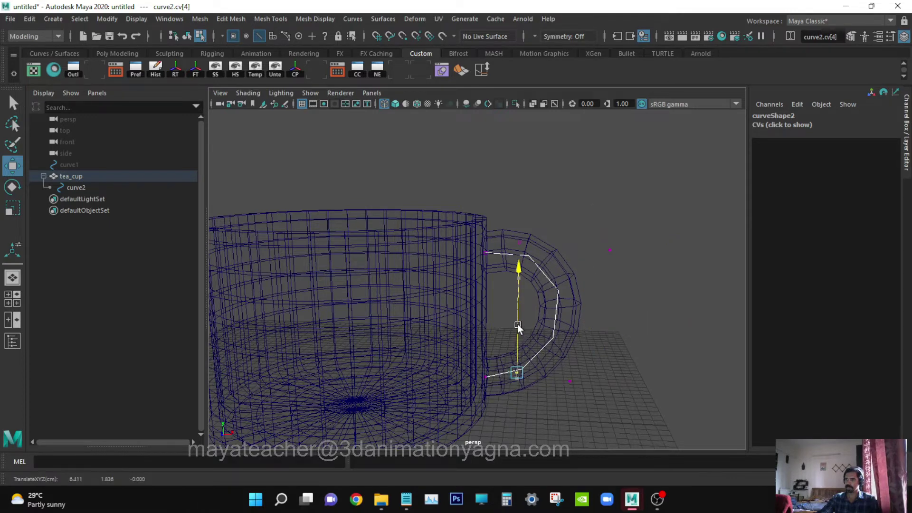
key("q")
left_click(663, 282)
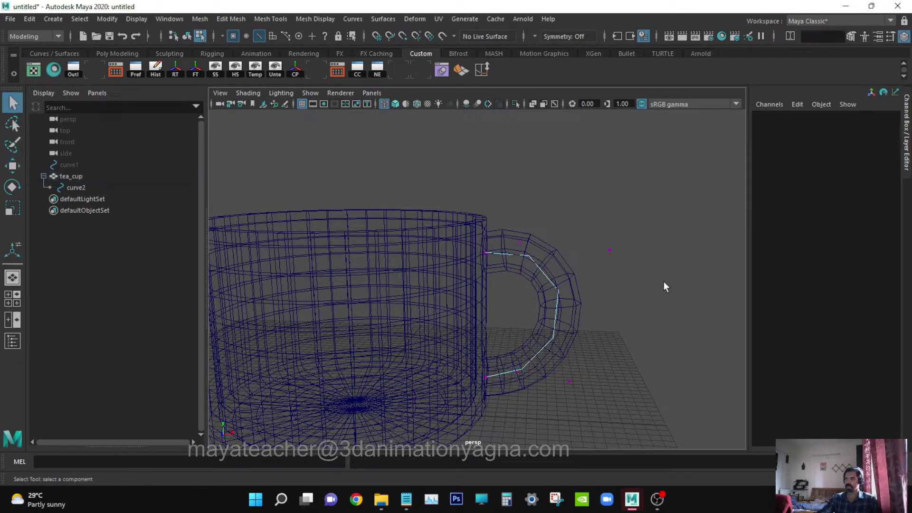
mouse_move(663, 282)
left_mouse_down("alt")
mouse_move(637, 299)
mouse_move(573, 298)
mouse_move(636, 300)
mouse_move(555, 291)
mouse_move(564, 290)
mouse_move(517, 363)
left_mouse_up("alt")
key("5")
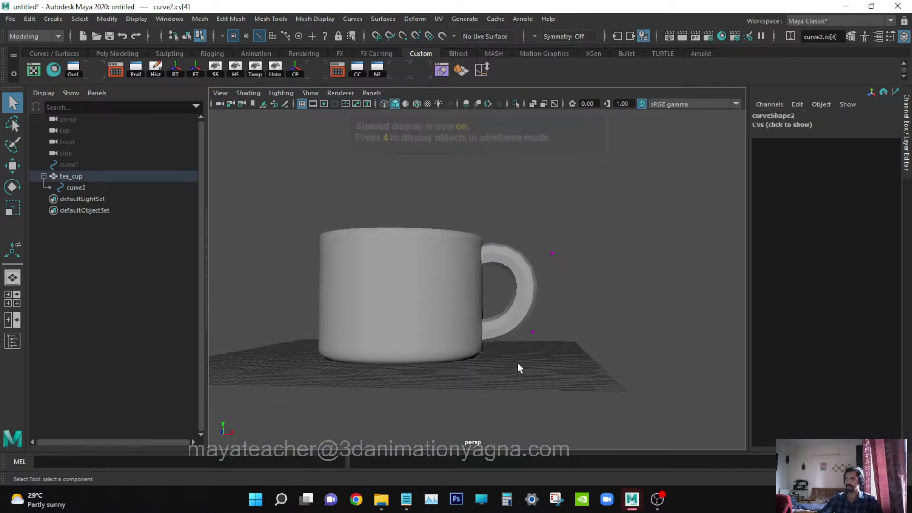
key("w")
mouse_move(500, 284)
left_mouse_down()
mouse_move(500, 298)
mouse_move(501, 289)
left_mouse_up()
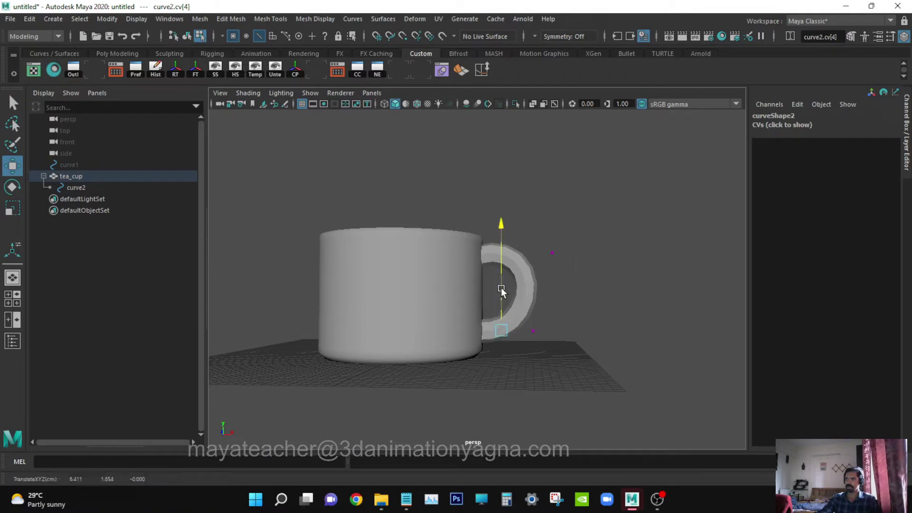
Try to move the handle curve's upper outer control vertex again.
left_click_drag(569, 363, 574, 332)
key("q")
left_click(619, 276)
mouse_move(613, 280)
left_mouse_down("alt")
mouse_move(605, 291)
mouse_move(615, 295)
left_mouse_up("alt")
left_click_drag(551, 242, 584, 257)
key("w")
left_click(579, 252)
key("ctrl+z")
mouse_move(589, 296)
left_mouse_down("alt")
mouse_move(579, 291)
mouse_move(596, 300)
left_mouse_up("alt")
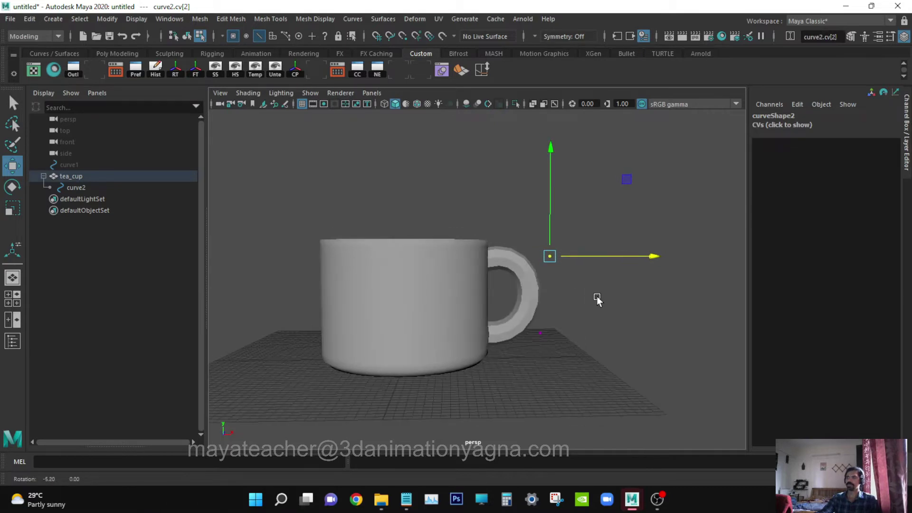
Leave control vertex editing and select the whole tea_cup mesh in object mode with shaded display.
left_click(607, 224)
left_click_drag(607, 224, 554, 319, "alt")
scroll(594, 293, "up", 5)
key("q")
key("4")
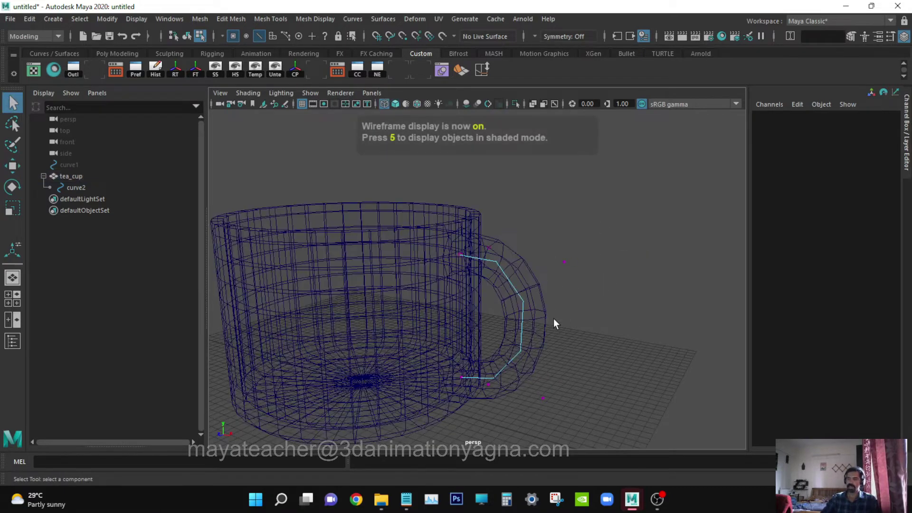
left_click(520, 272)
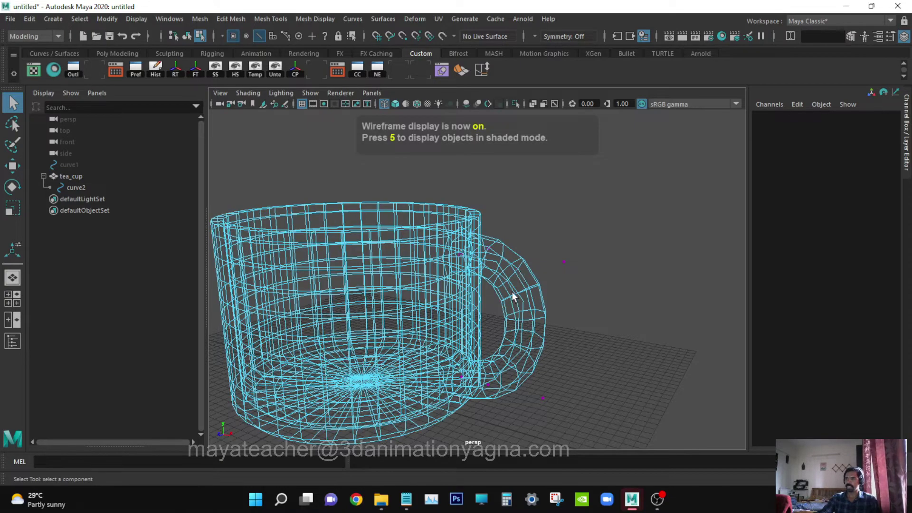
right_click_drag(512, 291, 532, 286, "alt")
key("F8")
key("5")
mouse_move(531, 286)
left_mouse_down("alt")
mouse_move(562, 283)
mouse_move(533, 287)
left_mouse_up("alt")
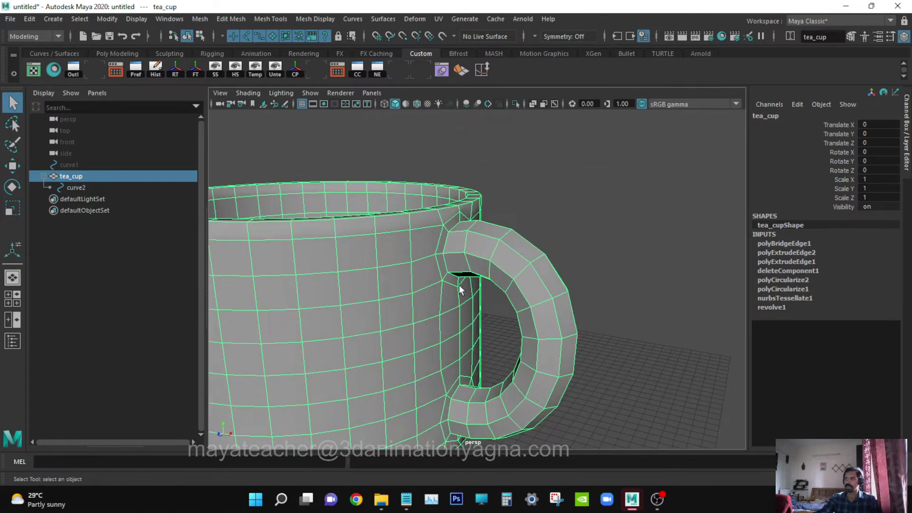
Insert an edge loop around the handle near its upper joint and another near its lower joint with Multi-Cut.
left_click_drag(455, 257, 466, 262, "alt")
left_click(271, 18)
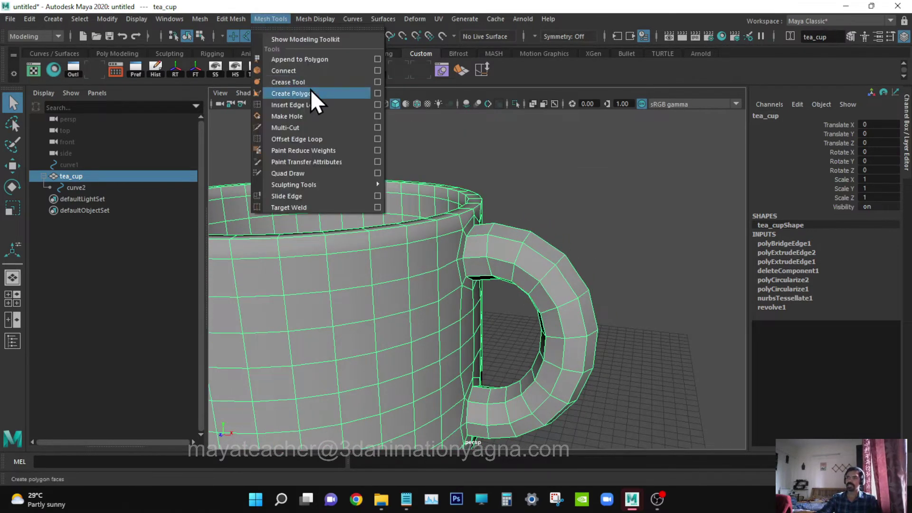
left_click(301, 128)
left_click(316, 128)
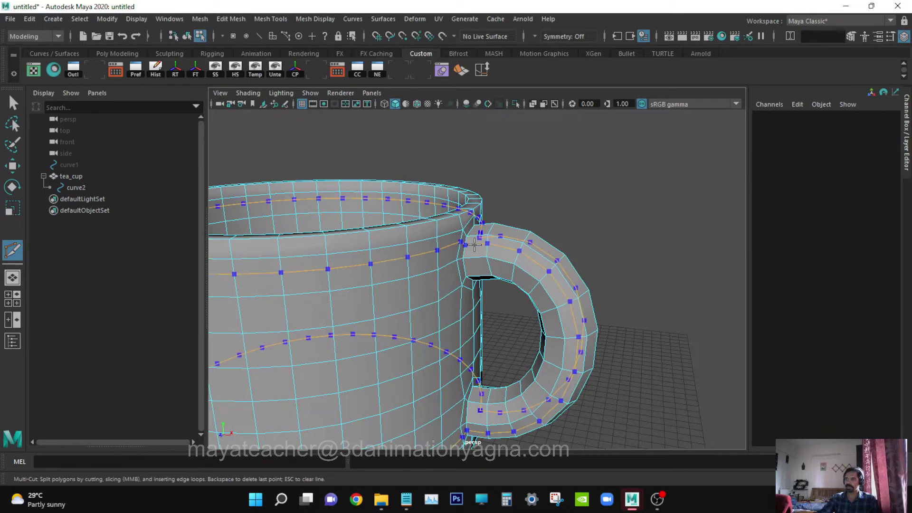
left_click(480, 277)
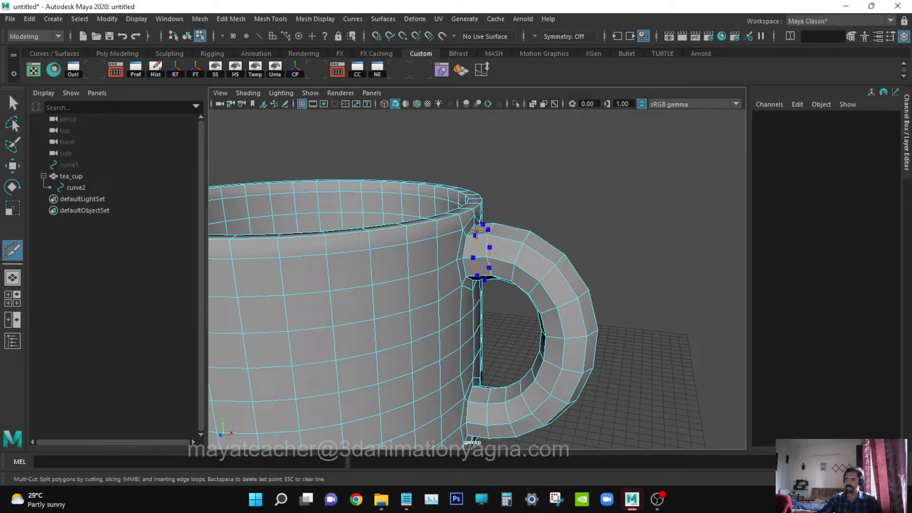
left_click(479, 232, "ctrl")
left_click_drag(497, 271, 523, 261, "alt")
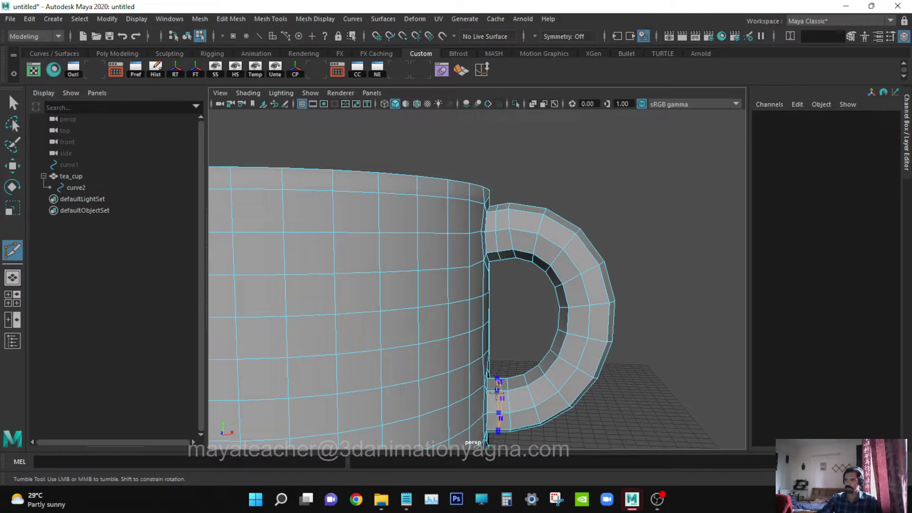
left_click_drag(496, 393, 561, 367, "alt")
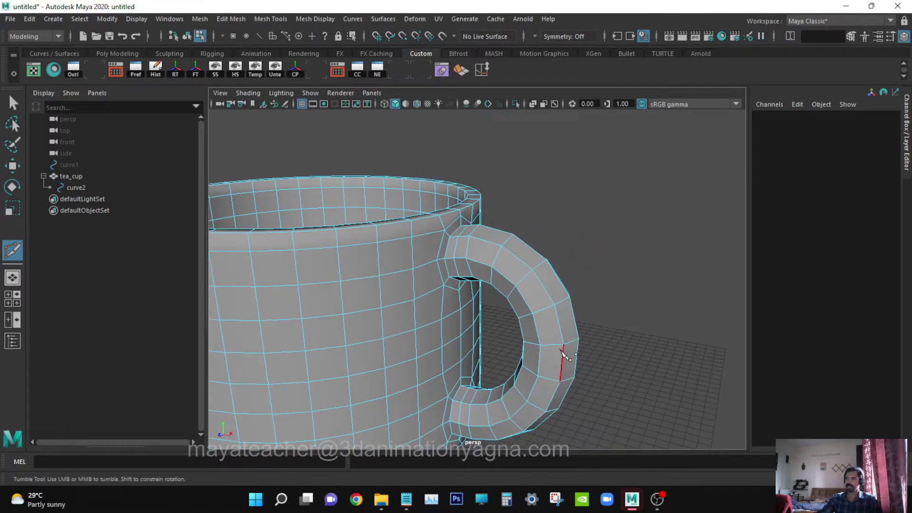
Select the edge loop at the handle's upper joint and slide it slightly outward from the cup wall with Slide Edge.
key("q")
right_click_drag(463, 243, 475, 155)
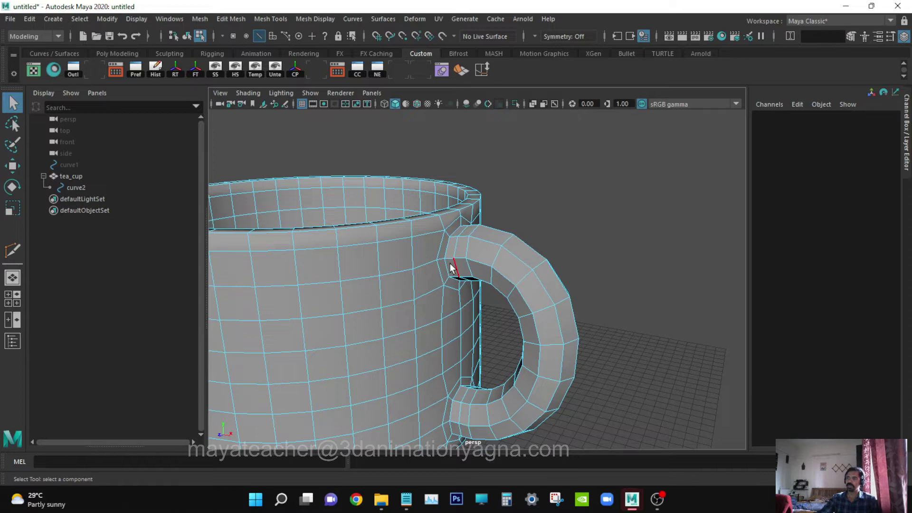
double_click(458, 249)
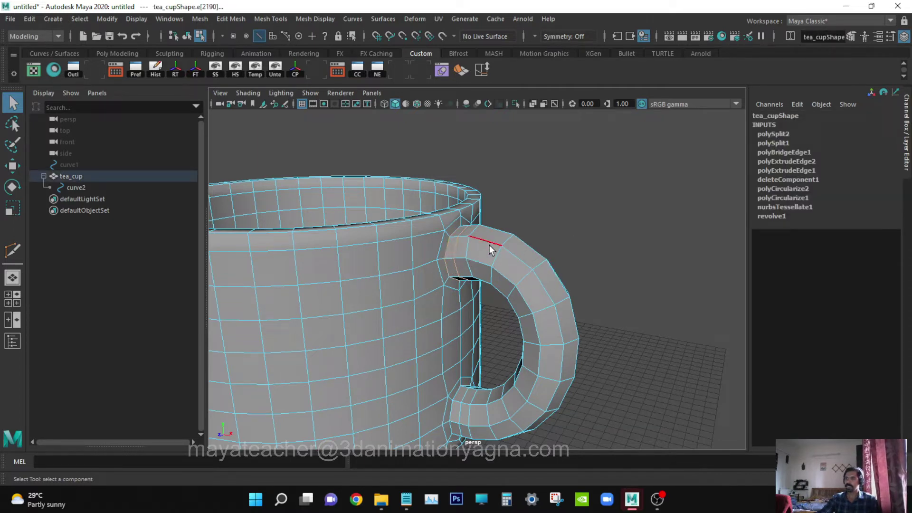
left_click_drag(489, 245, 515, 238, "alt")
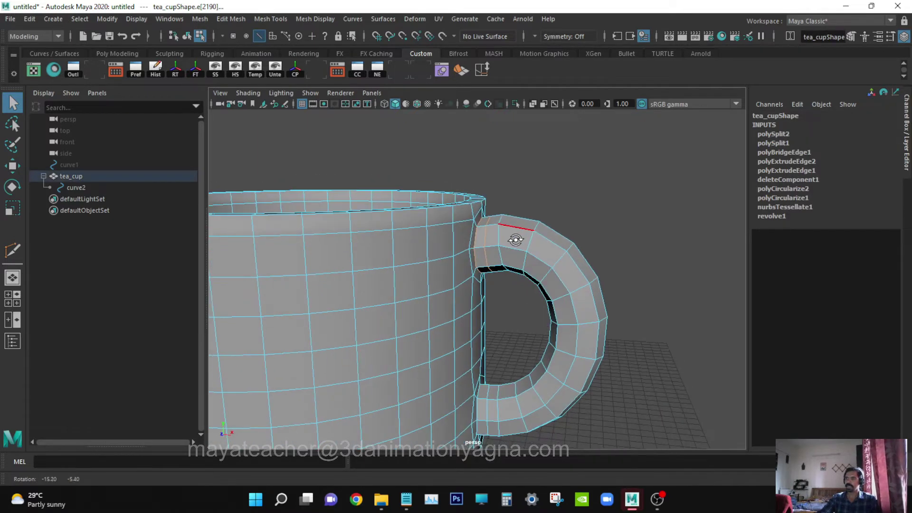
left_click(270, 19)
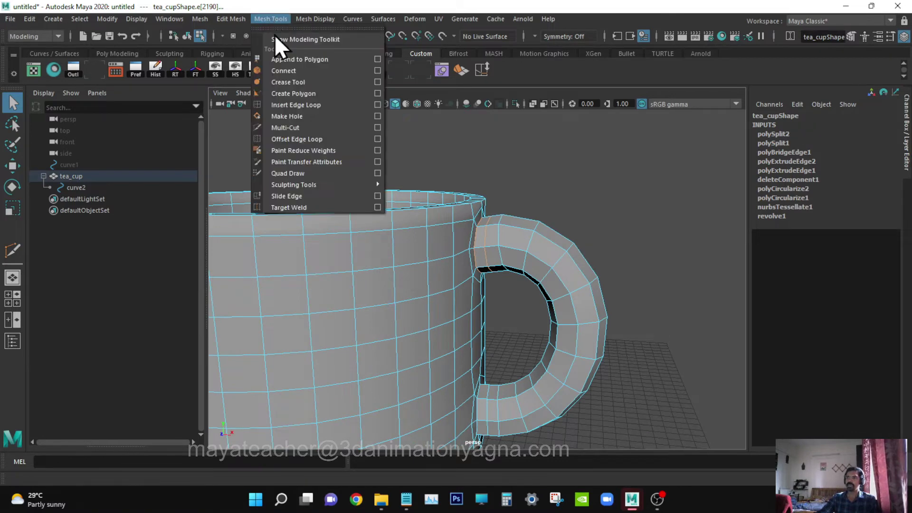
left_click(292, 194)
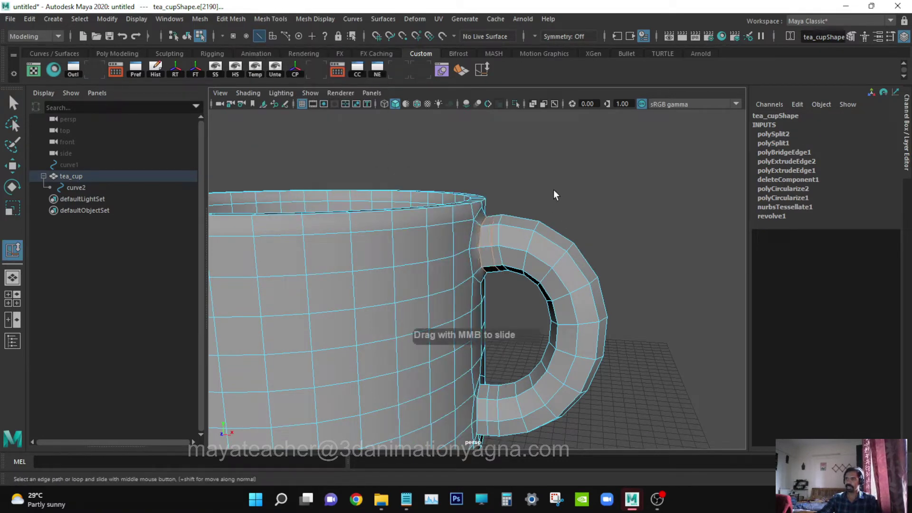
middle_click_drag(553, 191, 549, 192)
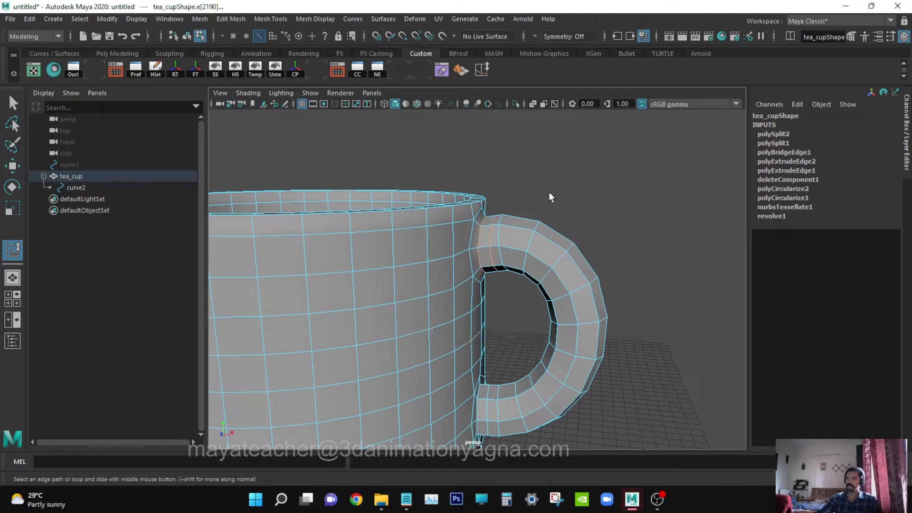
Slide the neighbouring upper edge loop further along the handle, and move the joint loop outward behind it.
left_click(497, 234)
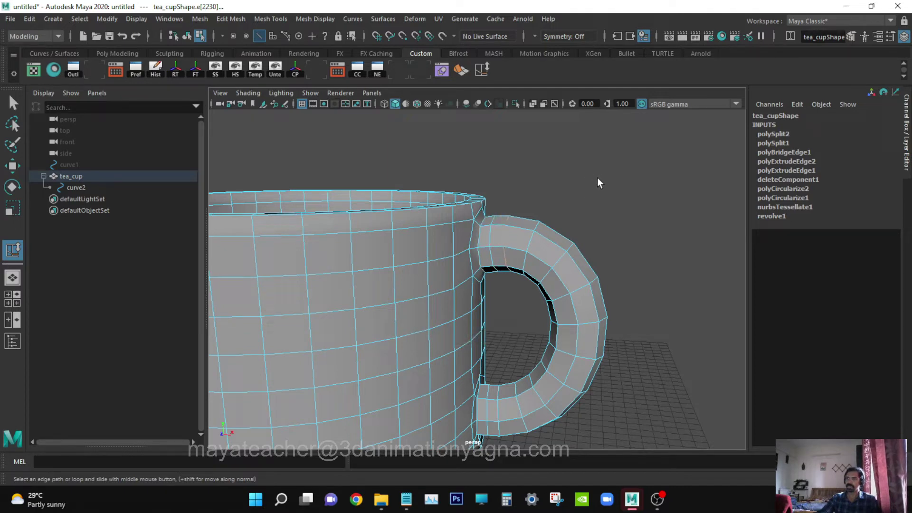
middle_click_drag(600, 179, 577, 179)
left_click(490, 235)
left_click(479, 241)
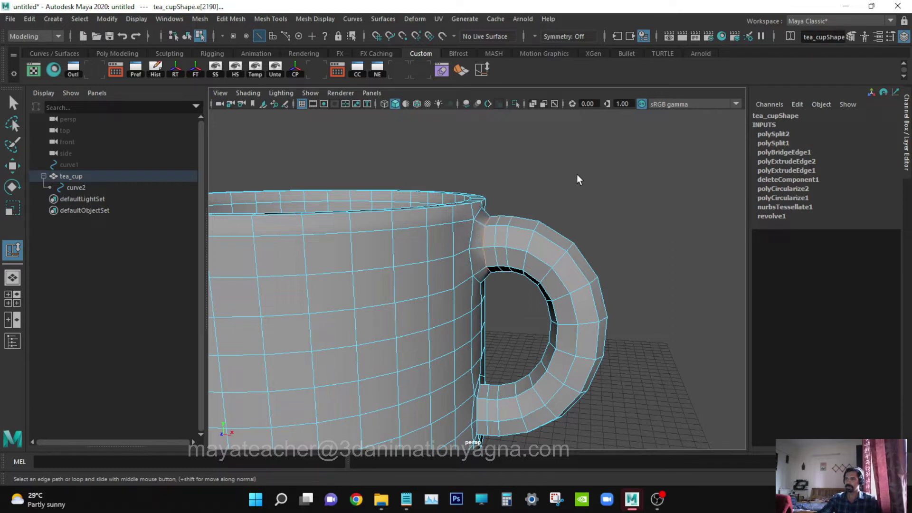
Scale the edge loop at the handle's upper joint and deselect it.
left_click_drag(549, 240, 505, 230, "alt")
key("r")
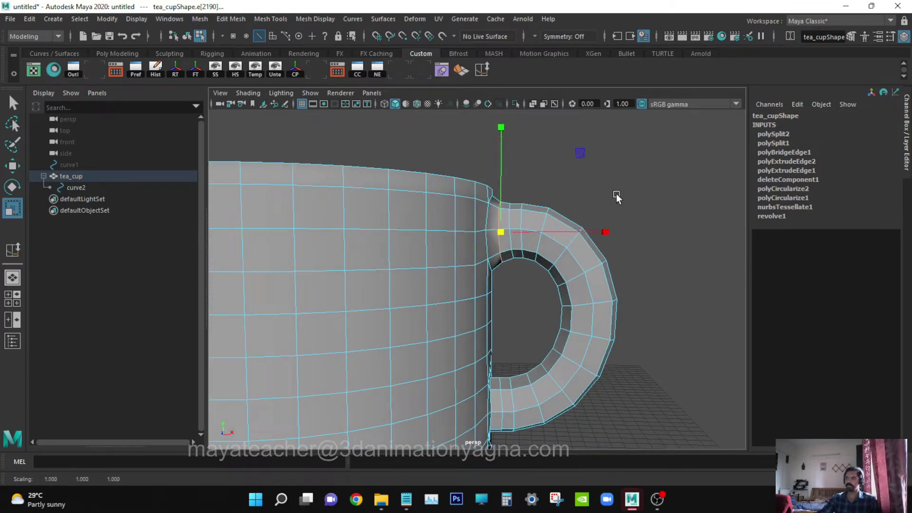
left_click_drag(631, 172, 455, 331, "alt")
key("q")
left_click(680, 272)
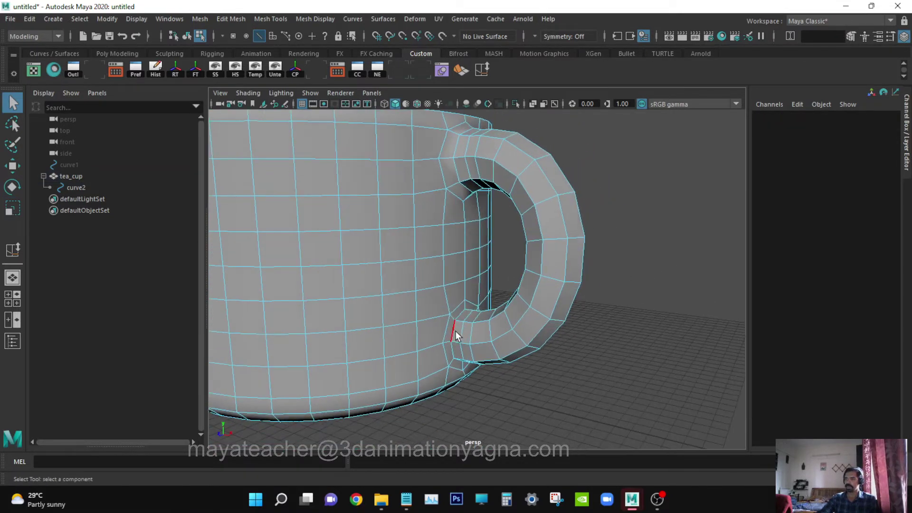
Slide the edge loops near the handle's lower joint outward from the cup wall with Slide Edge.
left_click(455, 330)
left_click_drag(513, 307, 503, 321, "alt")
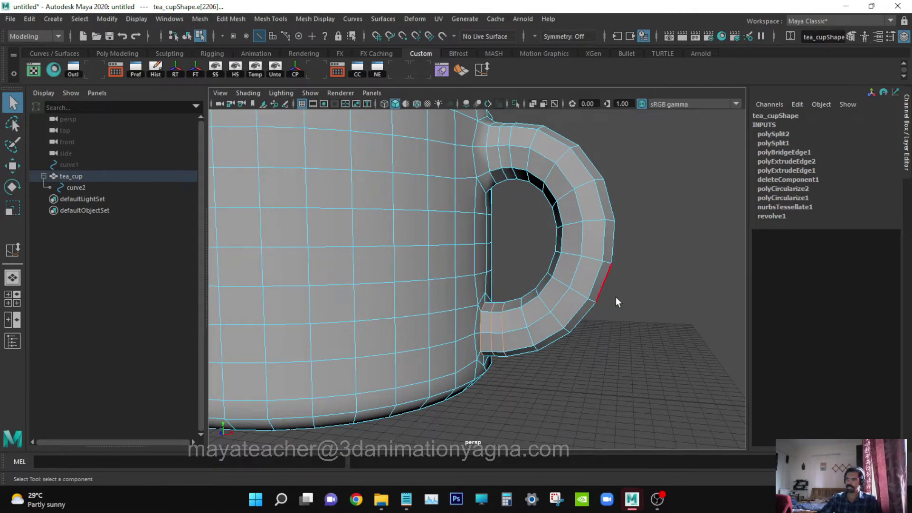
left_click_drag(616, 358, 633, 356, "alt")
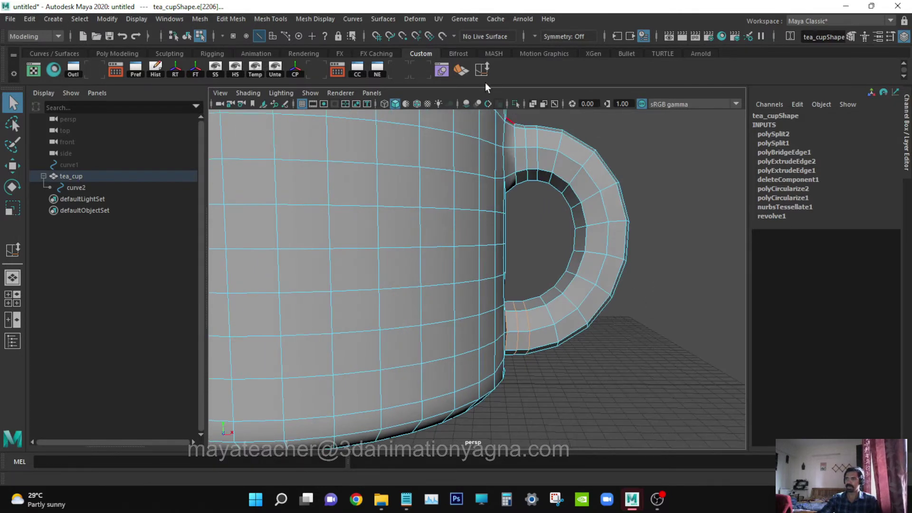
left_click(262, 19)
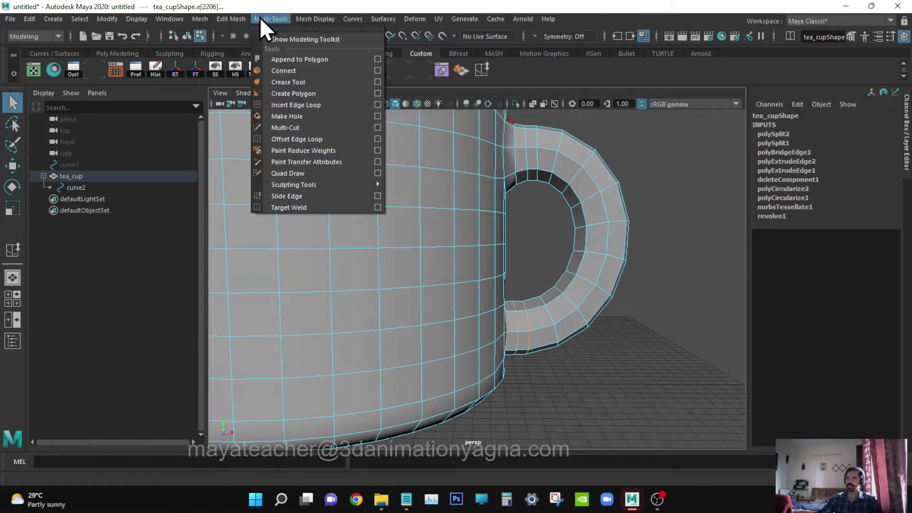
left_click(292, 195)
left_click_drag(669, 346, 602, 349, "alt")
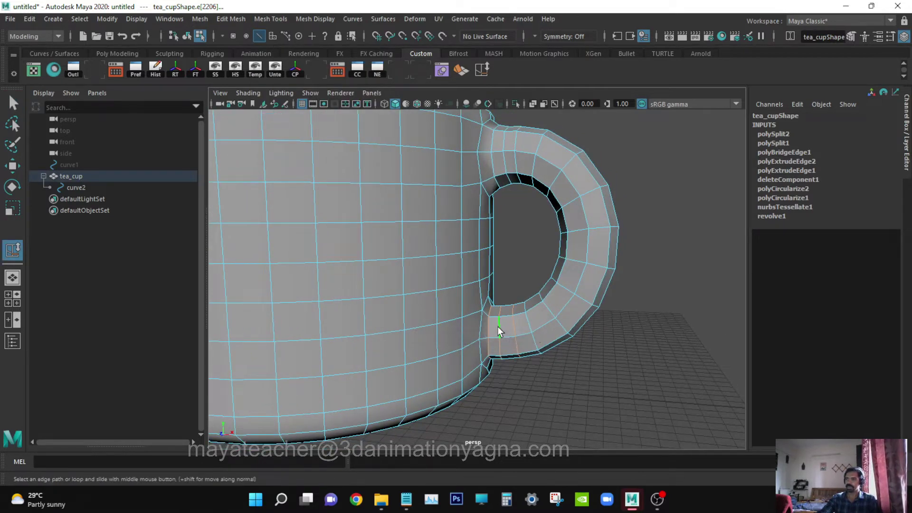
left_click(486, 324)
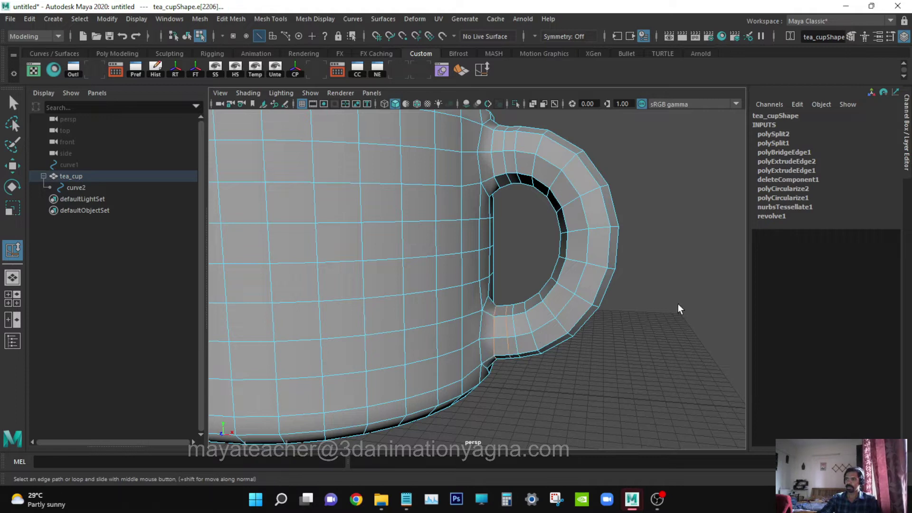
left_click(491, 326)
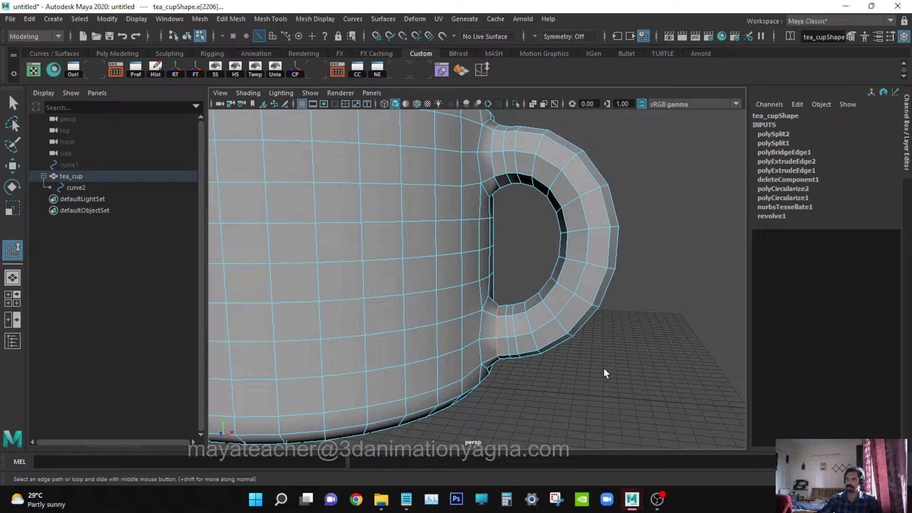
Scale the edge loop at the handle's lower joint uniformly to about 1.045 and deselect it.
key("r")
left_click_drag(506, 333, 504, 331)
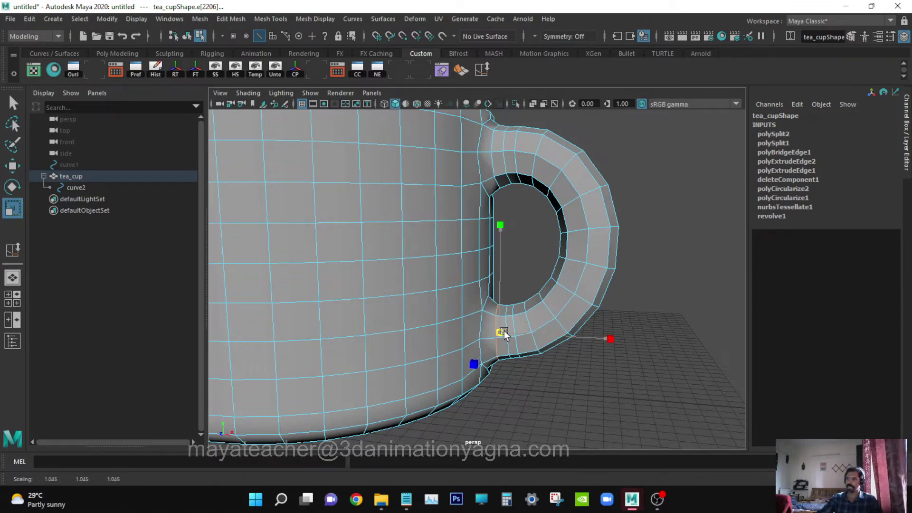
key("q")
left_click(644, 381)
Return to object mode with the whole tea_cup selected, apply Smooth to the mesh, and deselect it.
left_click_drag(645, 380, 618, 359, "alt")
key("F8")
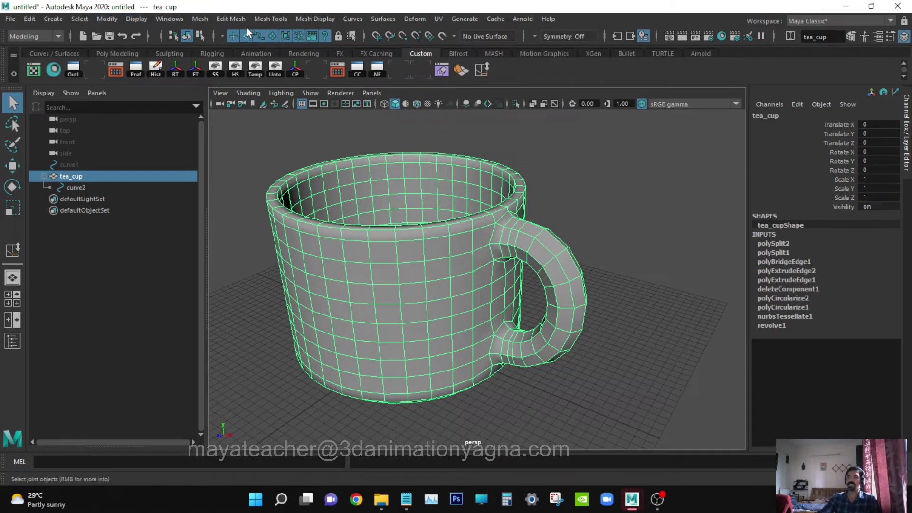
left_click(200, 19)
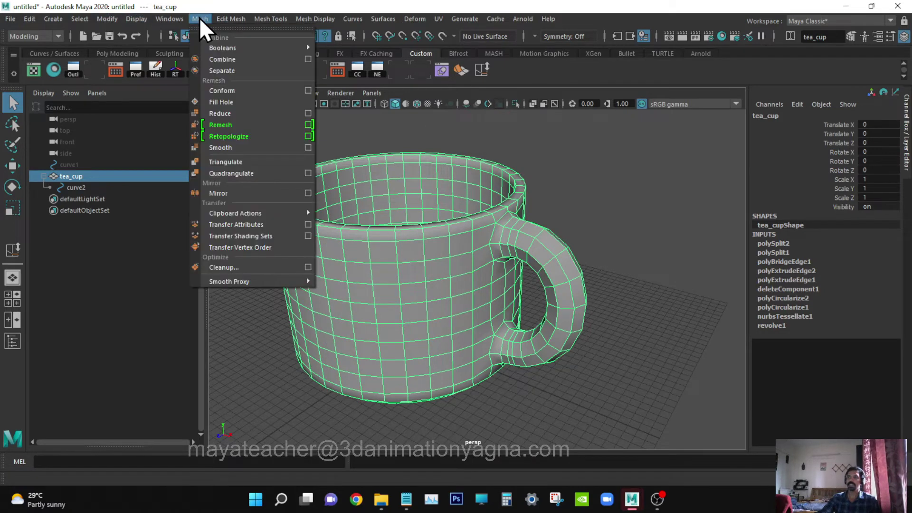
left_click(236, 149)
left_click(619, 218)
left_click_drag(618, 218, 609, 288, "alt")
Switch to the front view and display the smoothed cup in wireframe.
key("space")
middle_click_drag(573, 295, 637, 277, "alt")
right_click_drag(637, 277, 645, 295, "alt")
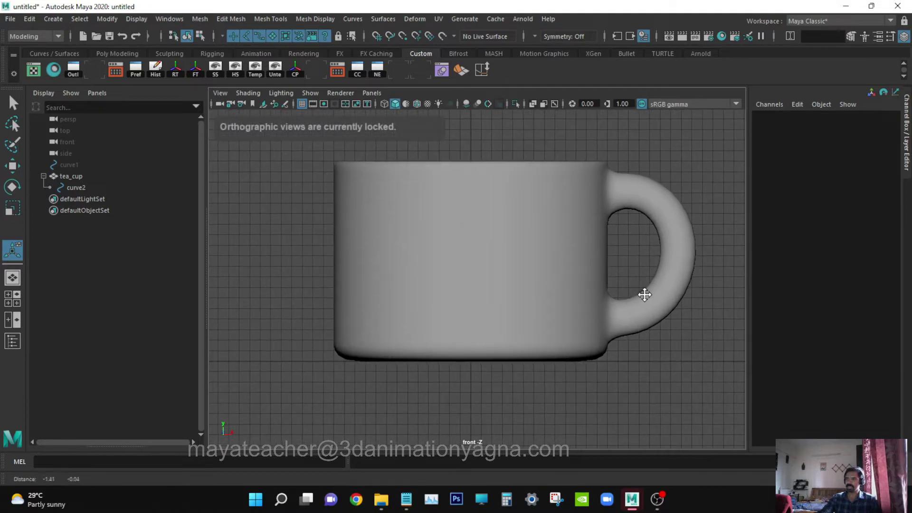
key("4")
middle_click_drag(566, 316, 387, 291, "alt")
Start a CV curve just below the cup's base, placing five grid-snapped points in a level line outward from the centre axis.
left_click(58, 19)
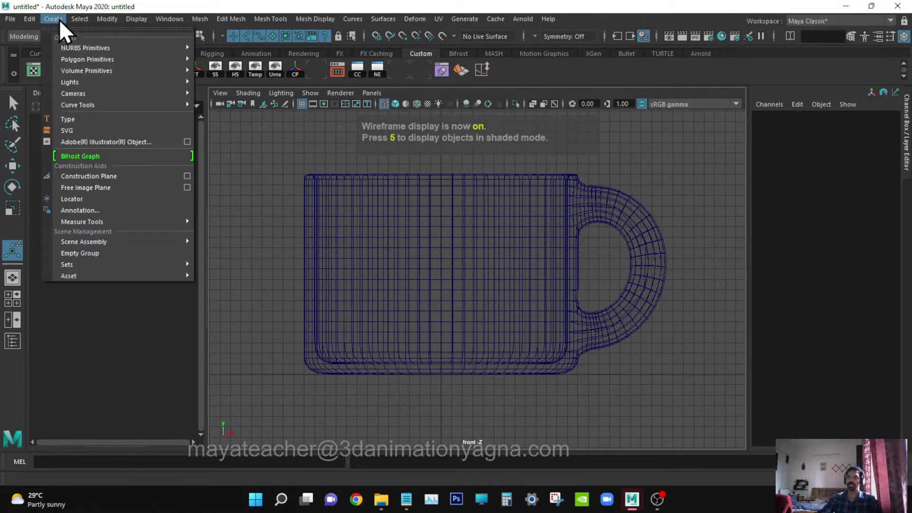
mouse_move(88, 105)
left_click(286, 107)
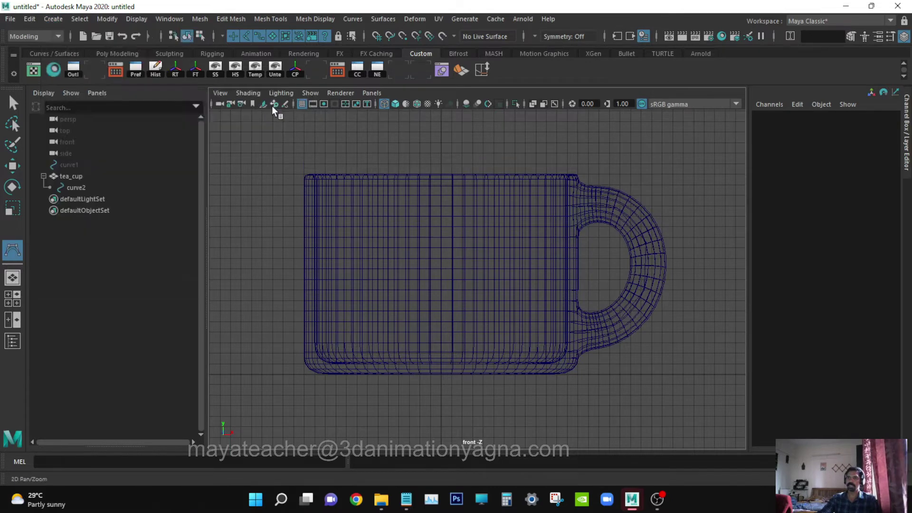
middle_click_drag(442, 280, 442, 246, "alt")
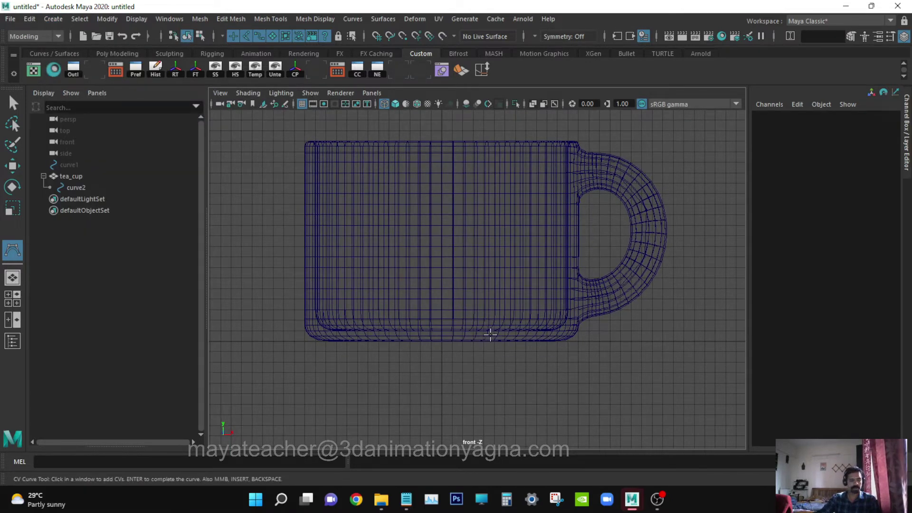
left_click(441, 351)
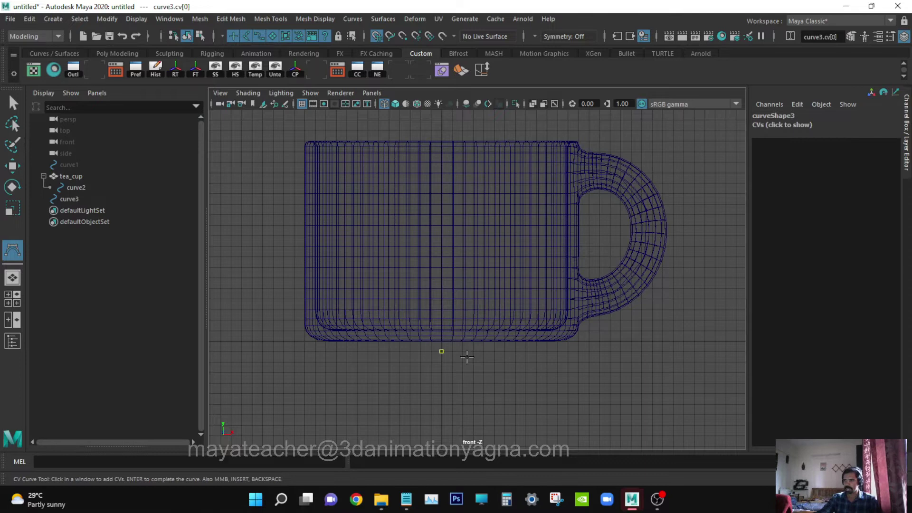
left_click(484, 351)
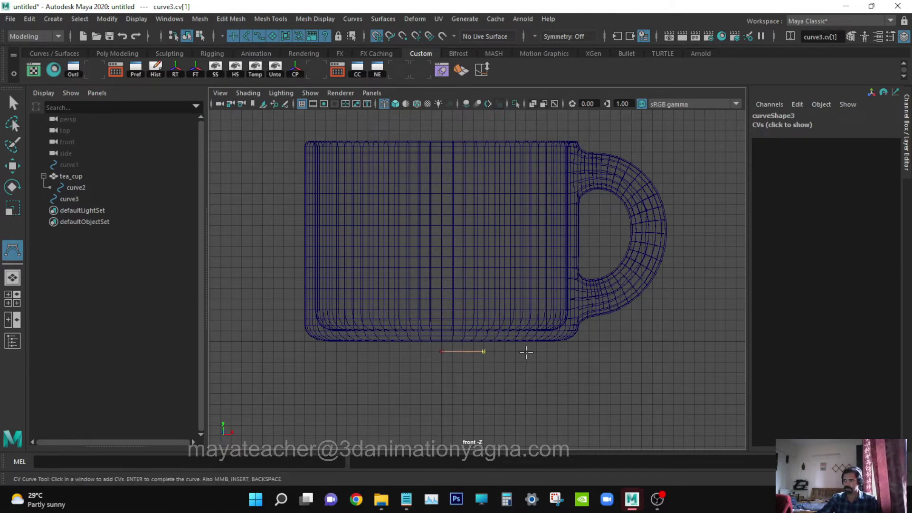
left_click(568, 351)
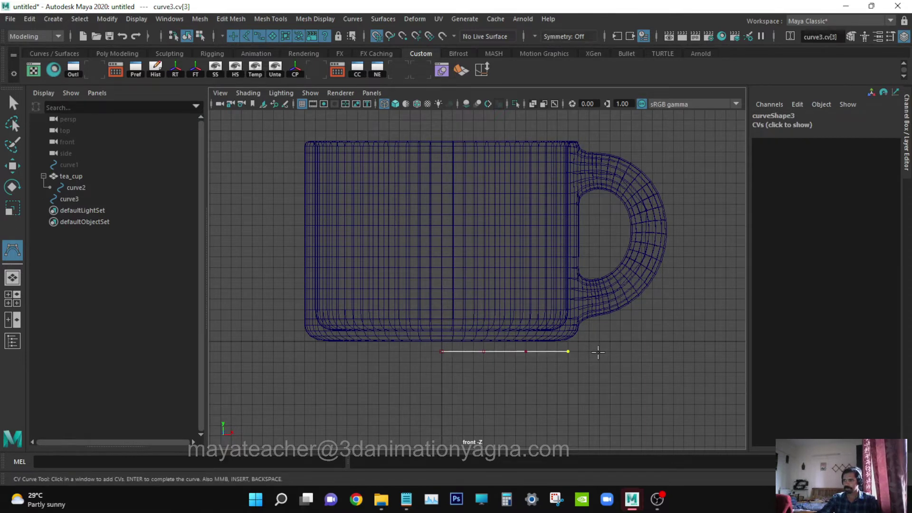
left_click(610, 351)
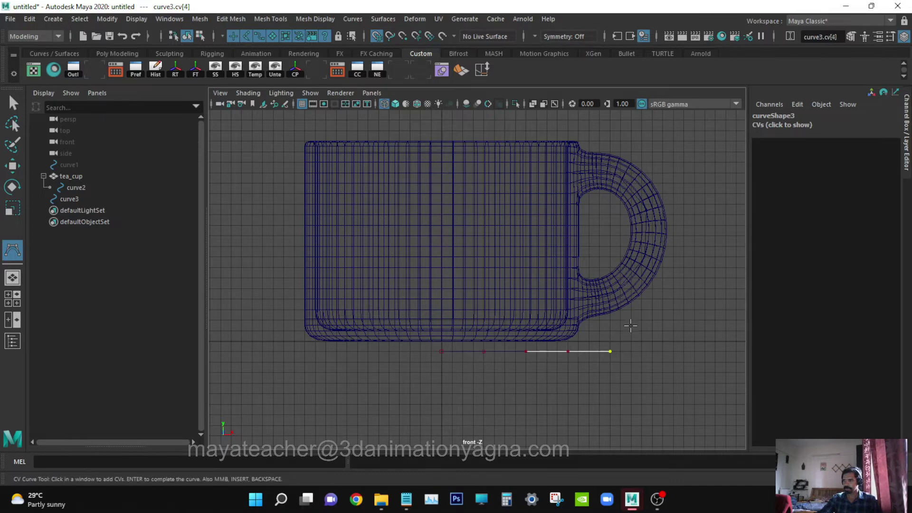
key("ctrl+z")
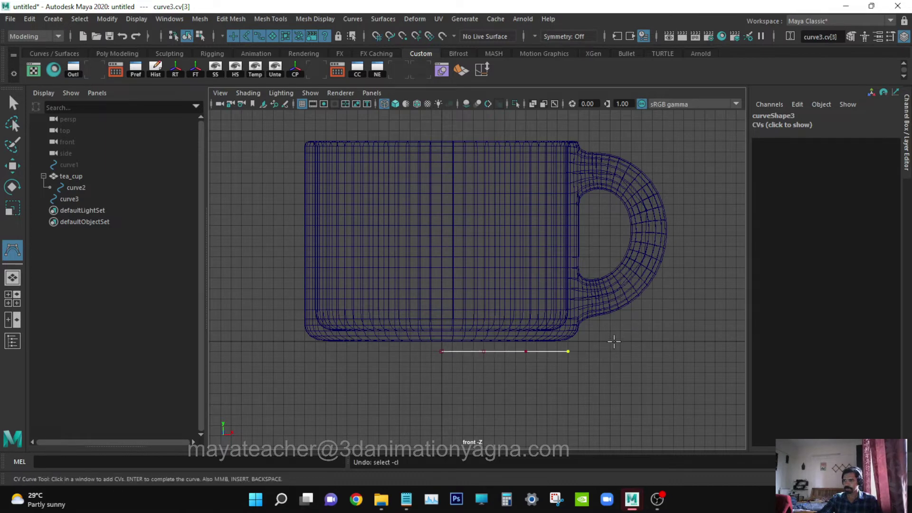
key("x")
left_click(614, 342)
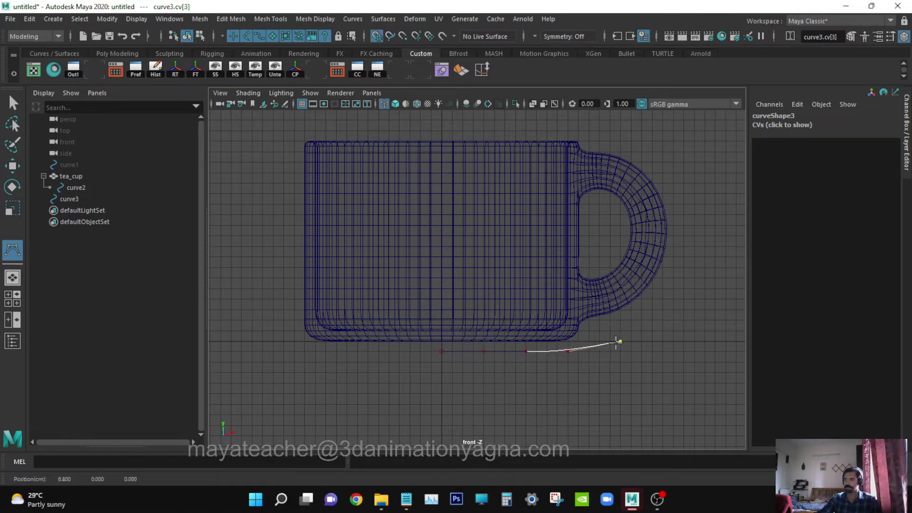
left_click_drag(617, 342, 621, 351)
Extend the curve with four grid-snapped points rising outward beneath and past the handle.
left_click(641, 331)
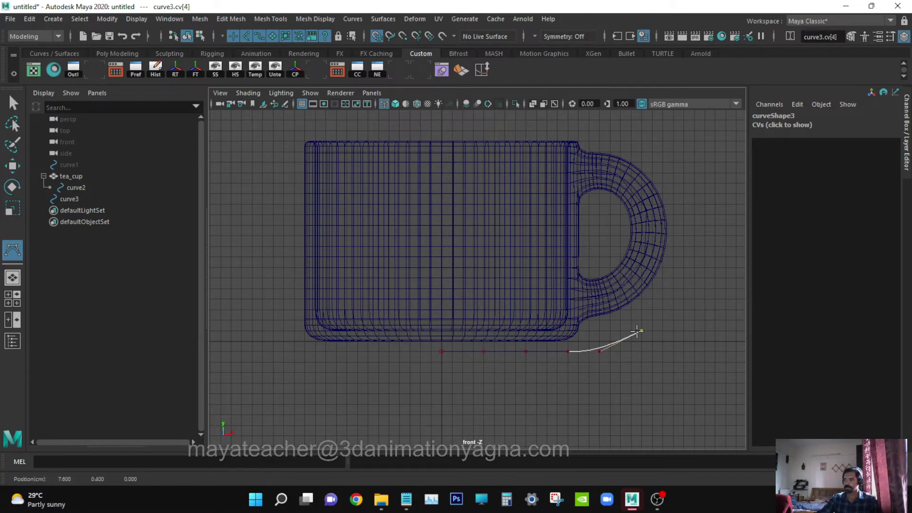
left_click(673, 309)
left_click(692, 288)
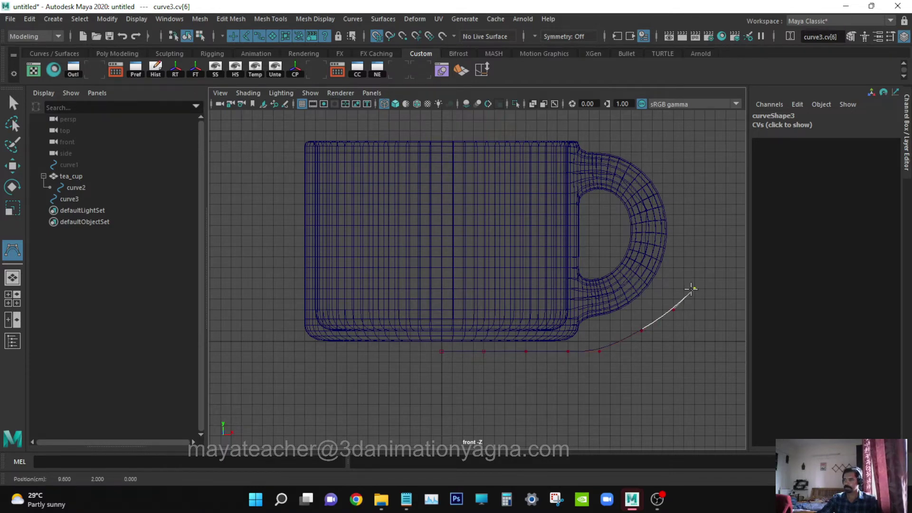
left_click(694, 288)
left_click(716, 268)
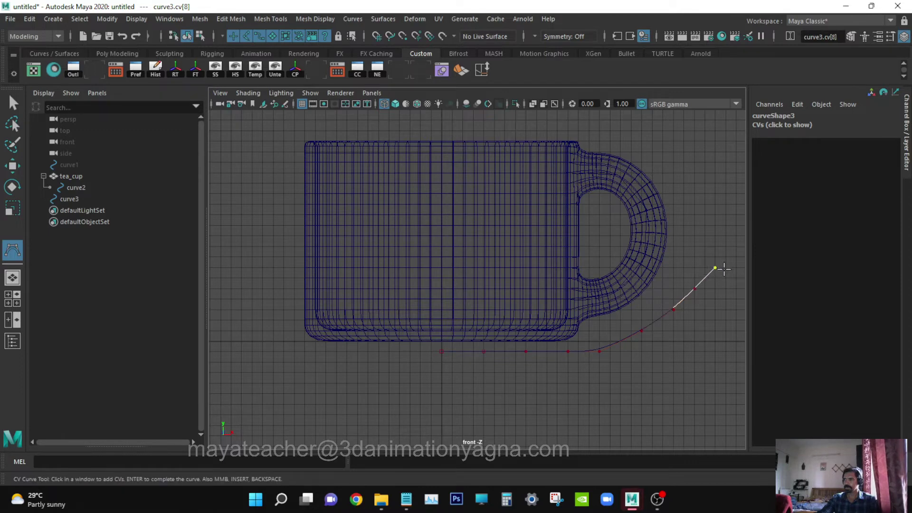
Undo the stray off-grid point and add three grid-snapped points that round the saucer profile's outer rim.
middle_click_drag(722, 267, 673, 263, "alt")
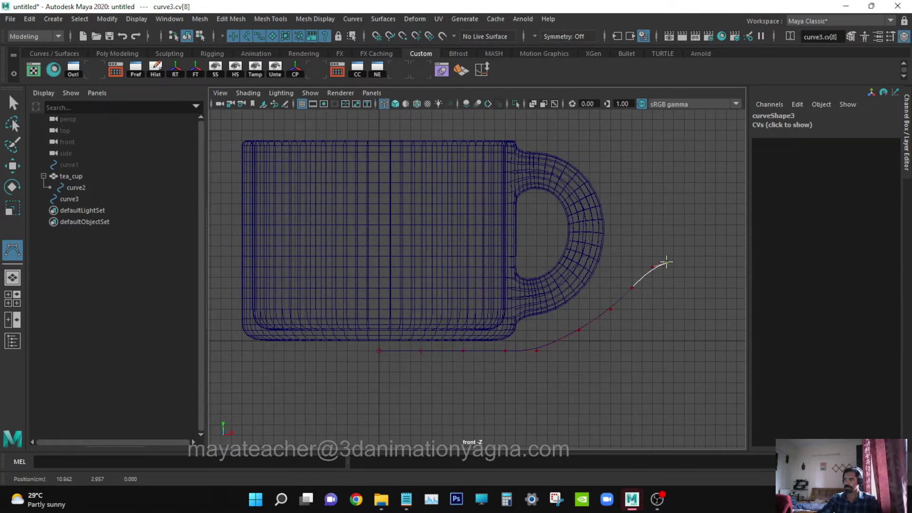
key("ctrl+z")
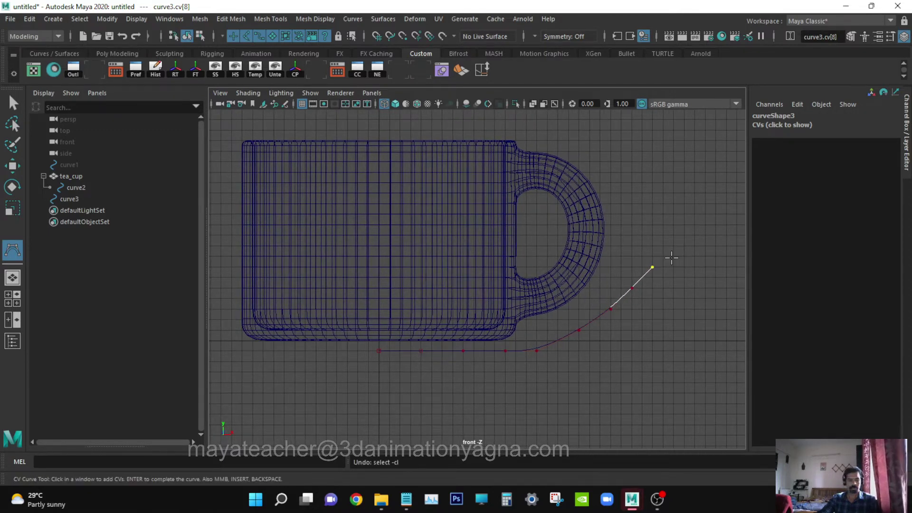
left_click(674, 257)
left_click(684, 267)
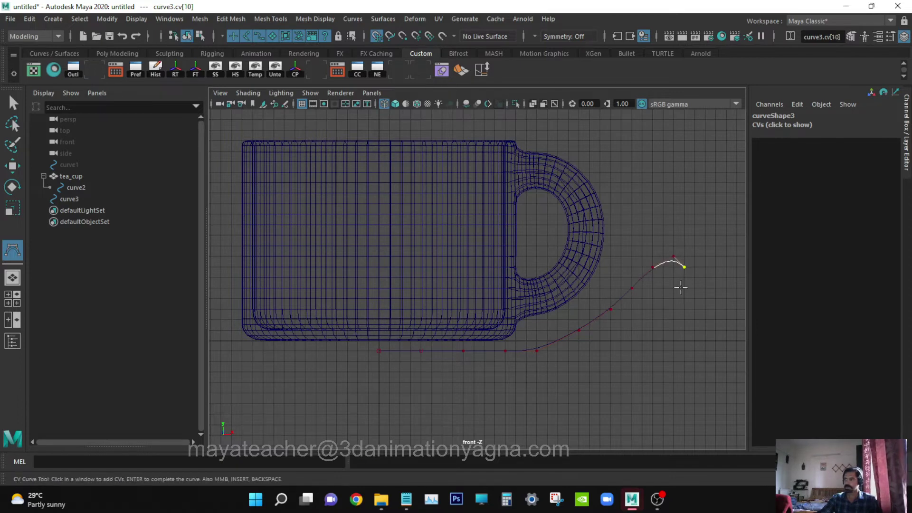
left_click(674, 277)
Continue the curve down the saucer's underside with three grid-snapped points parallel to the upper slope.
left_click(642, 298)
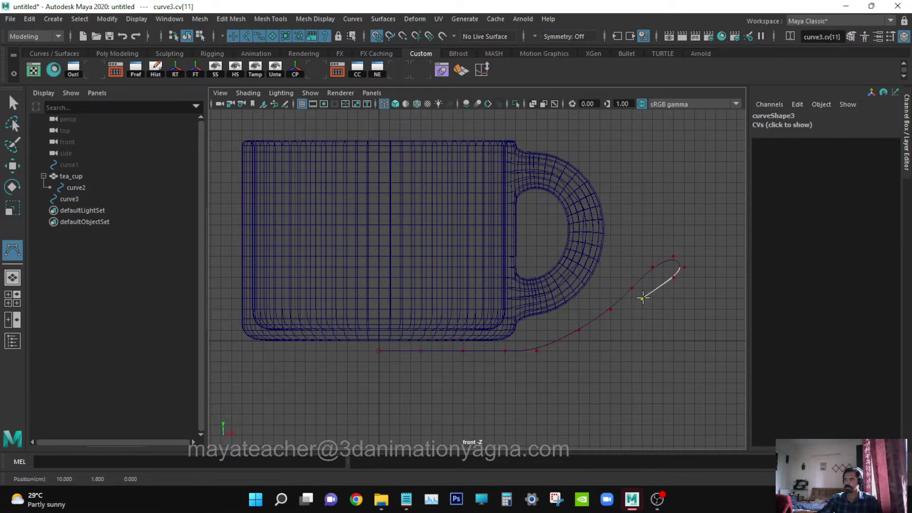
left_click(621, 319)
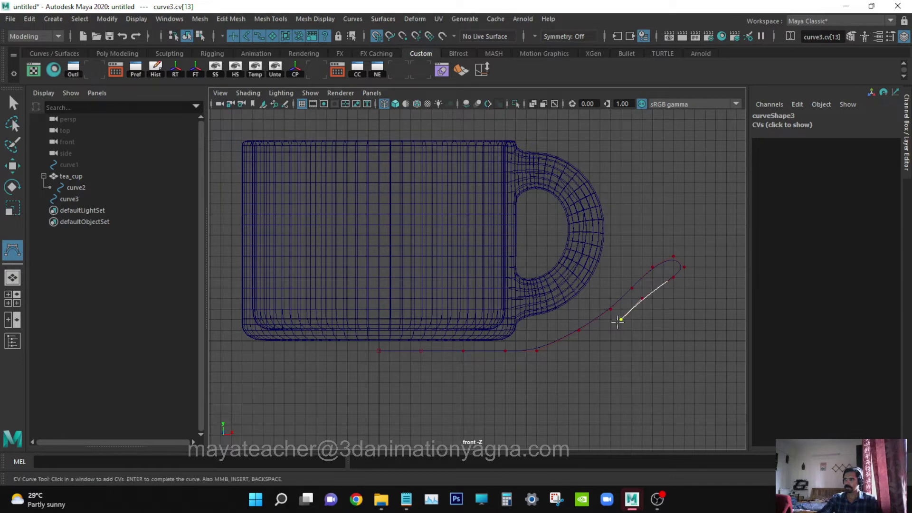
left_click(588, 347)
middle_click_drag(586, 345, 582, 342)
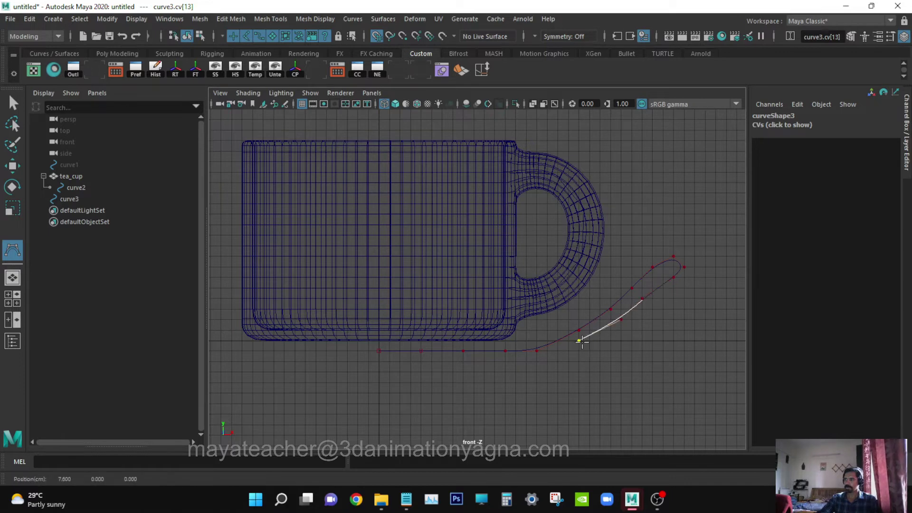
left_click_drag(582, 342, 591, 340)
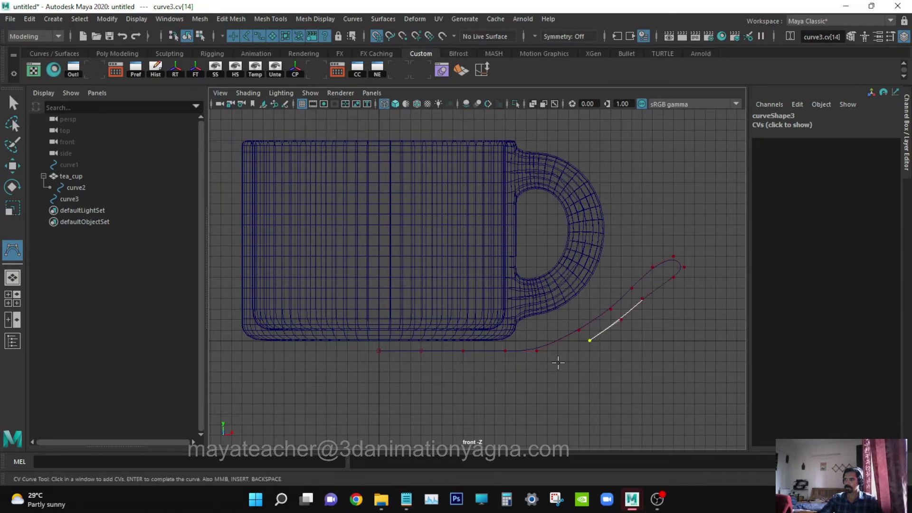
Add five grid-snapped points one grid line below the level base, back to the centre axis, and finish the curve.
left_click(541, 362)
left_click(508, 369)
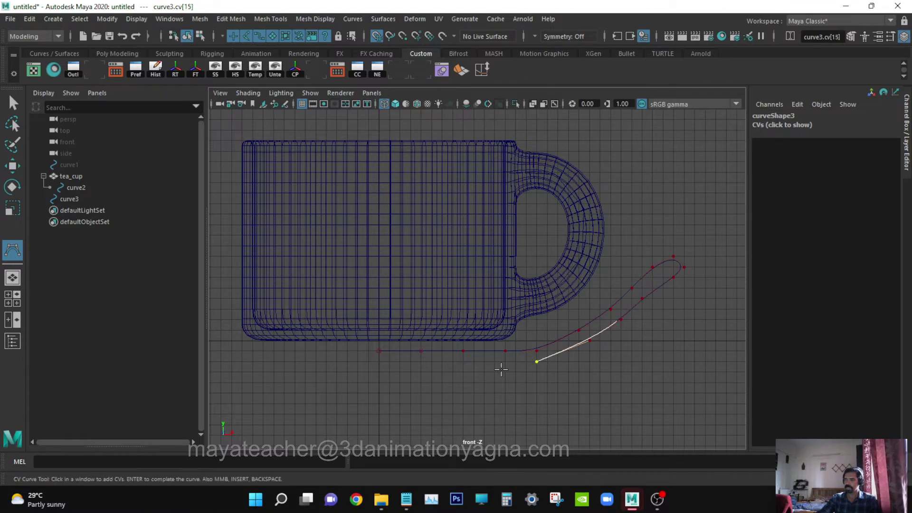
left_click_drag(501, 369, 505, 364)
left_click(464, 363)
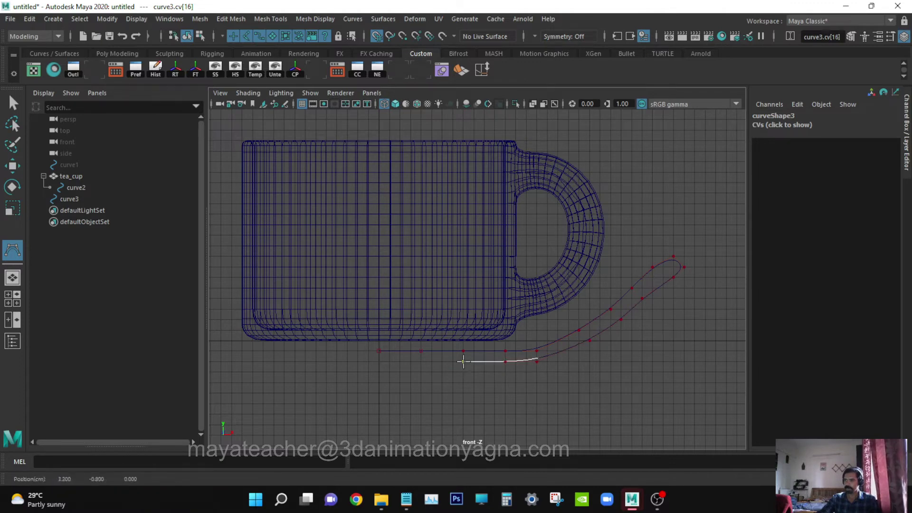
left_click(422, 362)
left_click(402, 363)
left_click(379, 362)
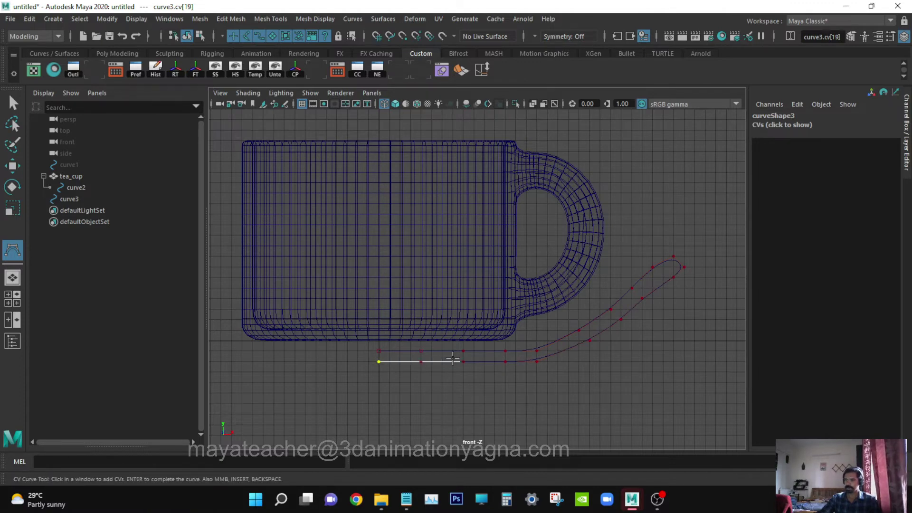
key("Return")
key("q")
In the perspective view, revolve the saucer curve around Y into a full 360-degree polygon surface with 16 segments.
key("space")
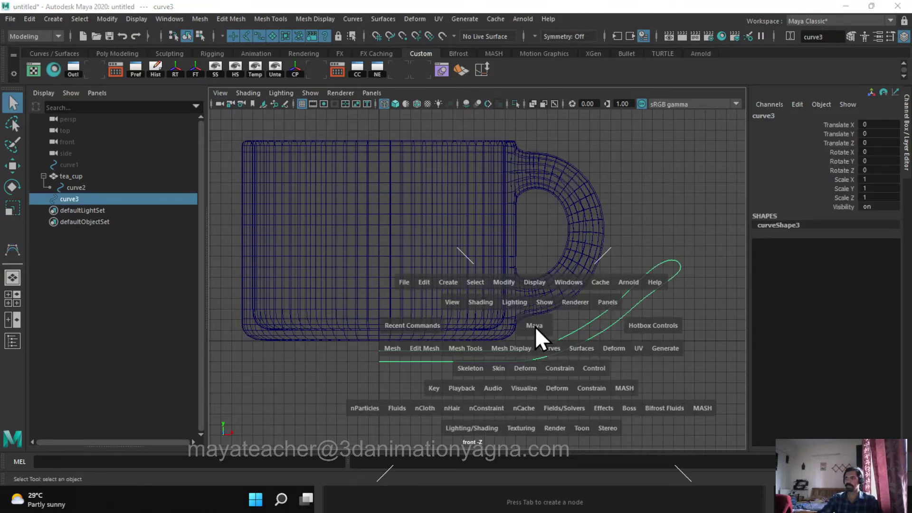
left_click_drag(542, 332, 534, 296)
key("f")
right_click_drag(540, 295, 491, 280, "alt")
middle_click_drag(492, 280, 516, 315, "alt")
left_click_drag(515, 314, 480, 300, "alt")
left_click(381, 19)
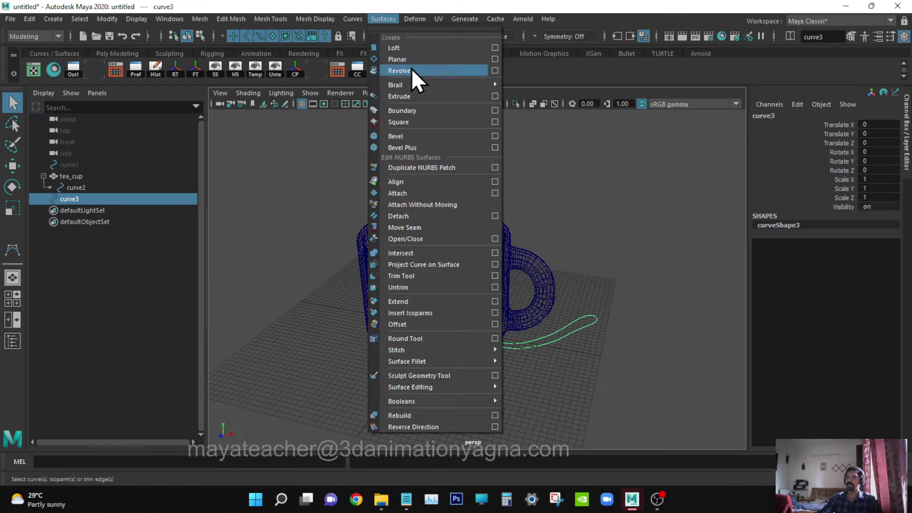
left_click(495, 70)
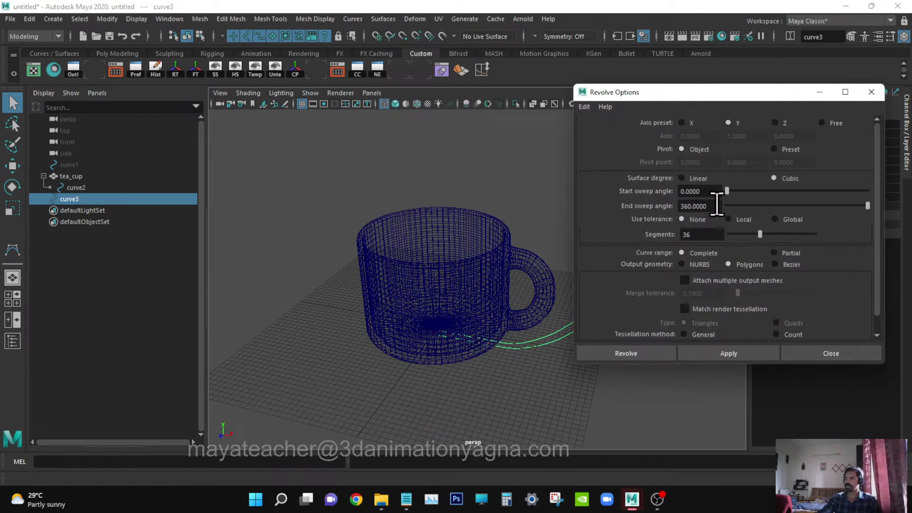
left_click_drag(719, 237, 653, 238)
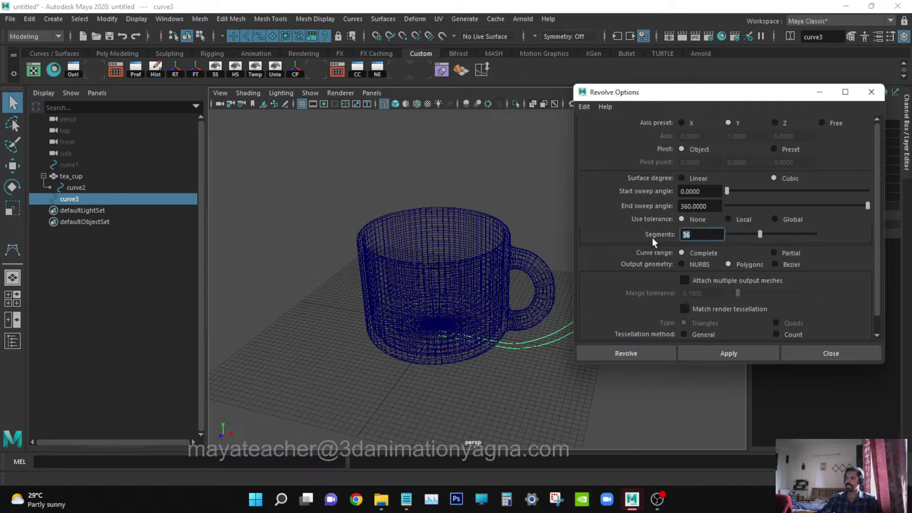
type("16")
key("Return")
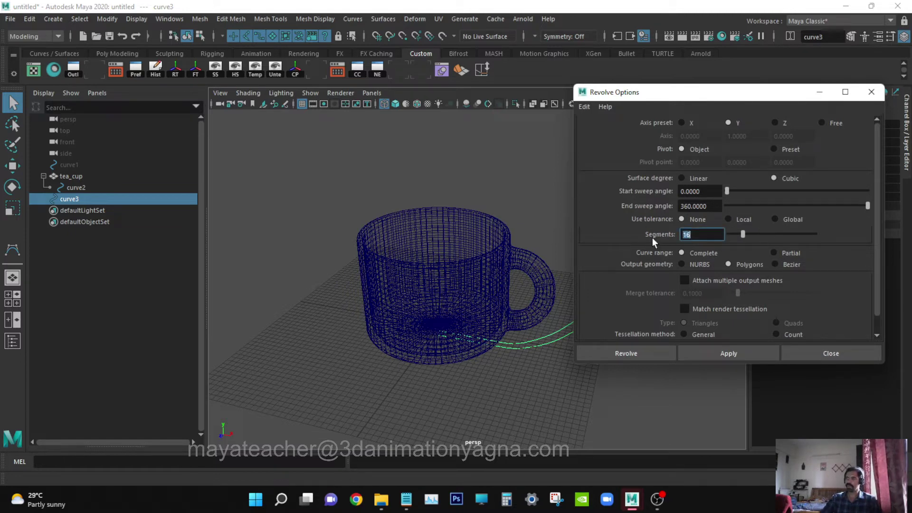
left_click(617, 355)
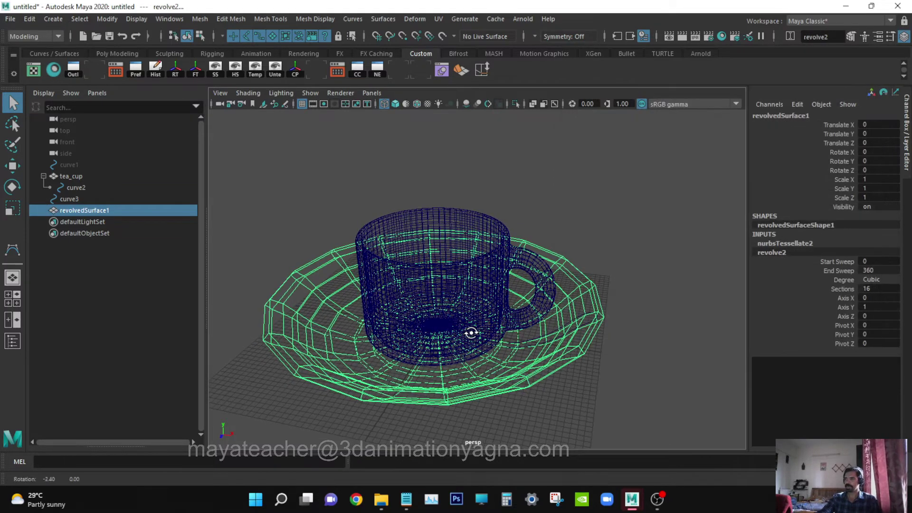
Apply Smooth to the revolved saucer with 2 divisions and display the model shaded.
left_click(201, 19)
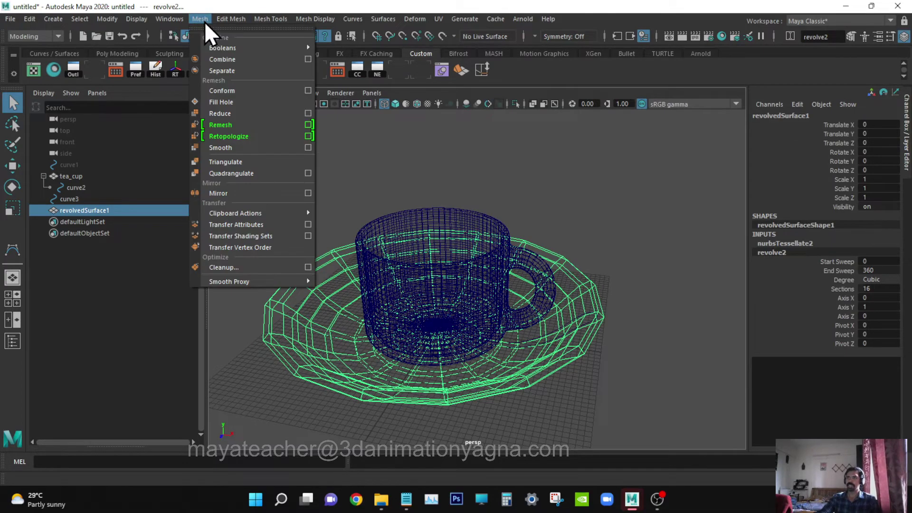
left_click(230, 147)
left_click_drag(524, 274, 524, 278, "alt")
left_click(879, 276)
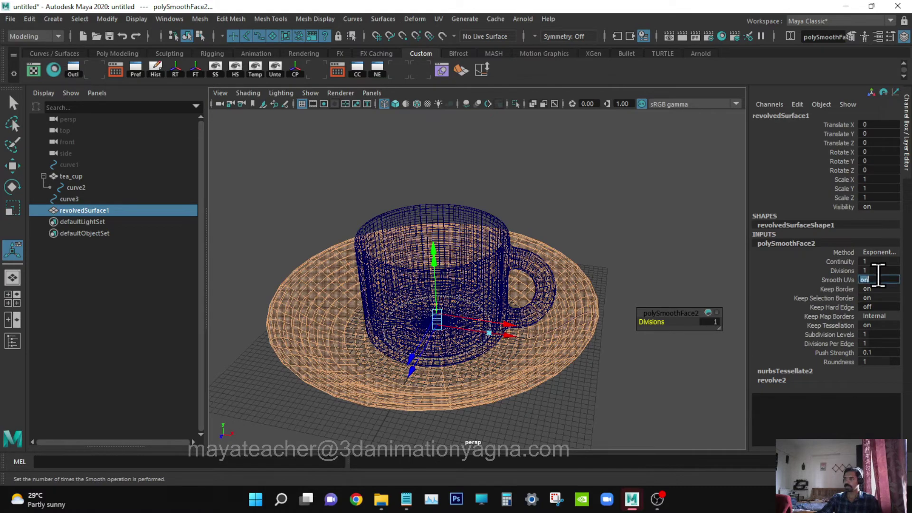
left_click(885, 271)
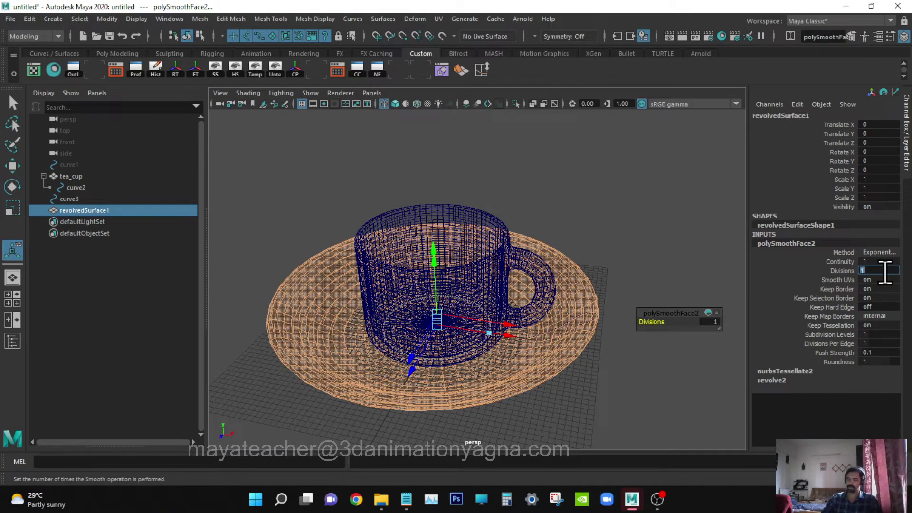
key("Return")
left_click_drag(588, 304, 560, 284, "alt")
key("5")
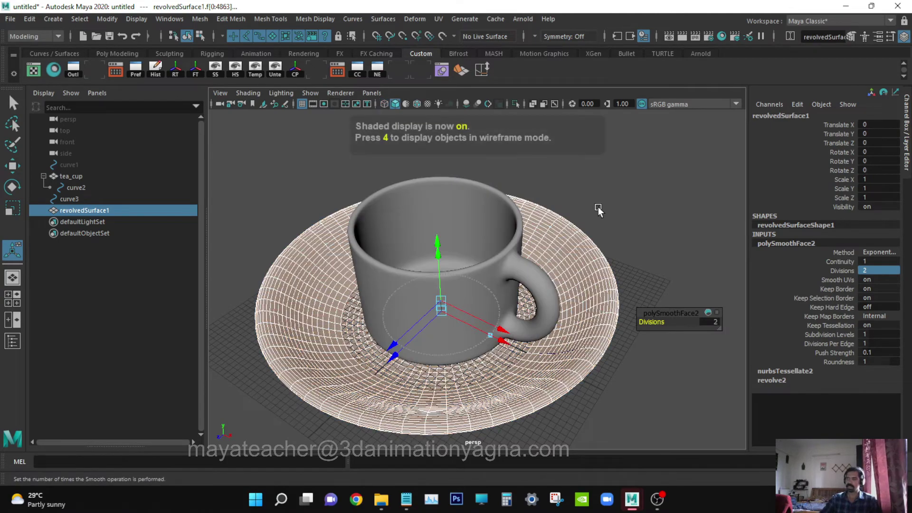
Switch to the front view, select curve3, and display the cup and saucer in wireframe.
left_click_drag(563, 203, 641, 230, "alt")
key("space")
middle_click_drag(567, 250, 674, 251, "alt")
right_click_drag(674, 251, 572, 262, "alt")
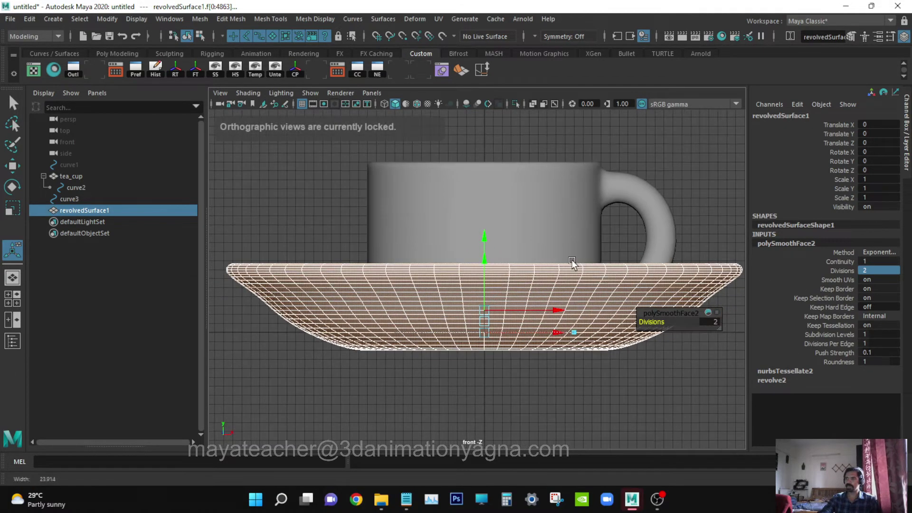
middle_click_drag(611, 278, 571, 284, "alt")
left_click(81, 198)
key("w")
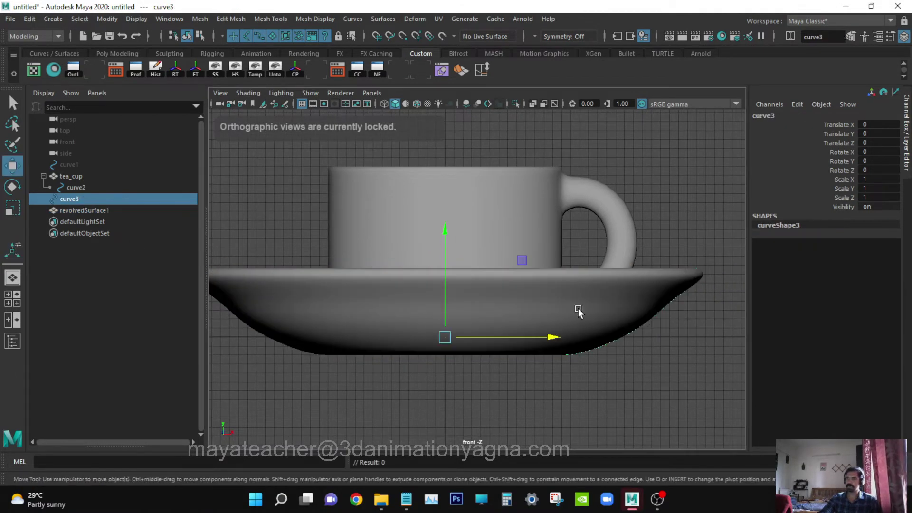
key("4")
scroll(606, 308, "down", 1)
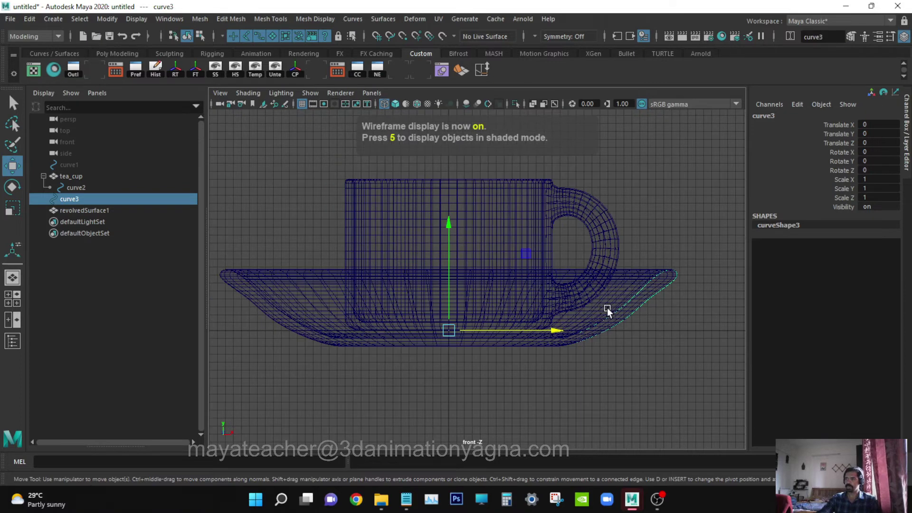
middle_click_drag(607, 308, 611, 314, "alt")
right_click_drag(603, 335, 569, 346, "alt")
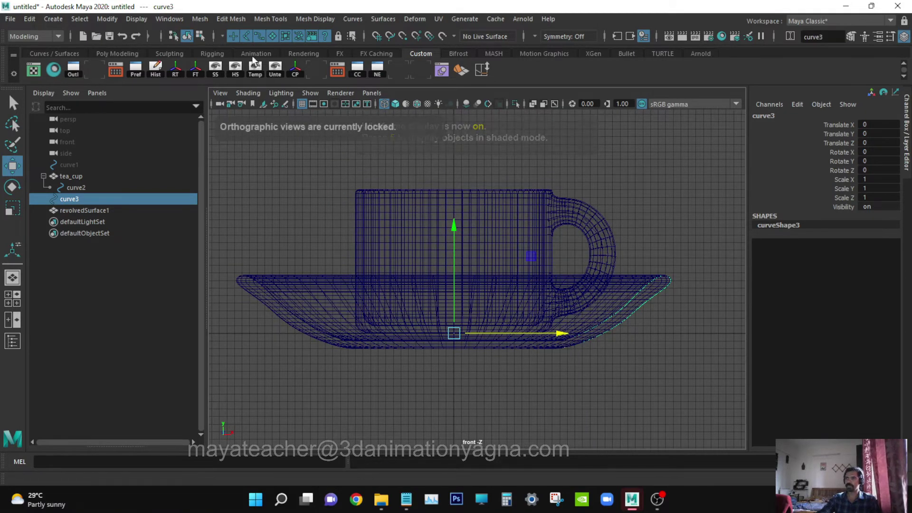
Select all of curve3's control points except those nearest the centre axis and move them inward along X to narrow the saucer.
left_click(200, 36)
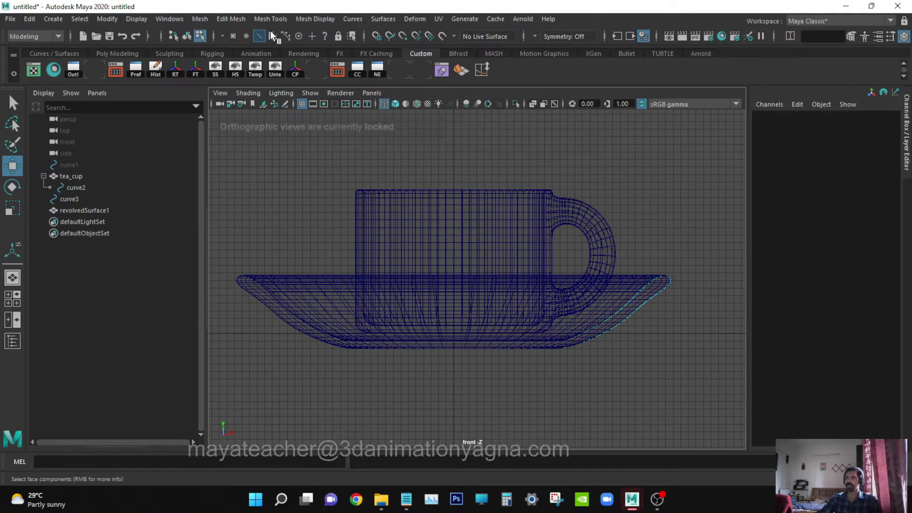
left_click(234, 37)
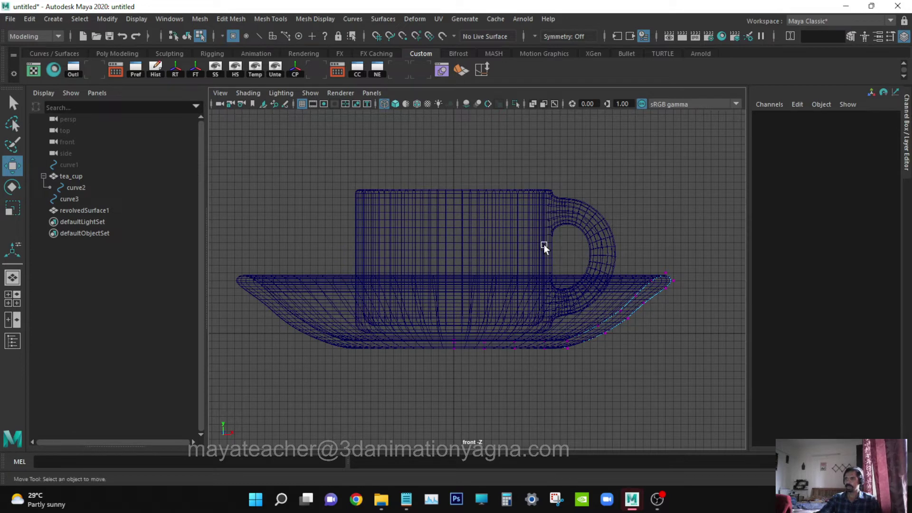
left_click_drag(511, 246, 685, 360)
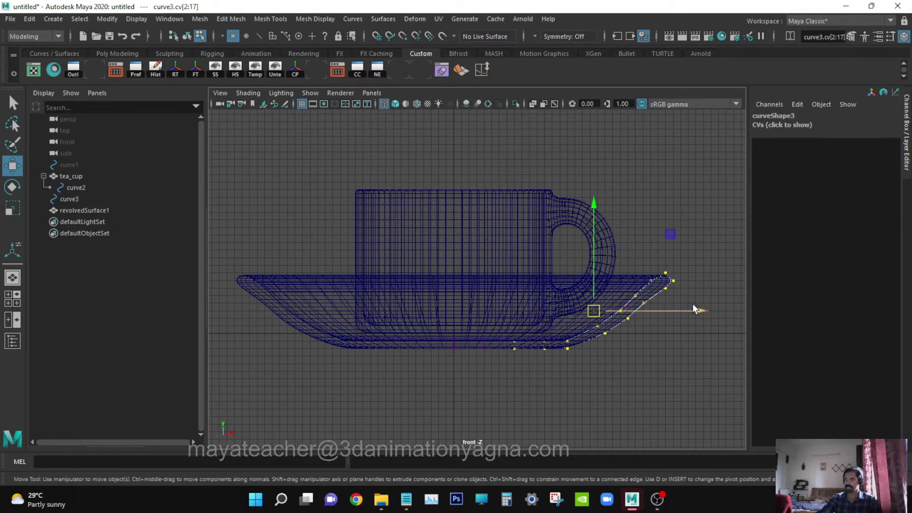
left_click_drag(694, 305, 683, 312)
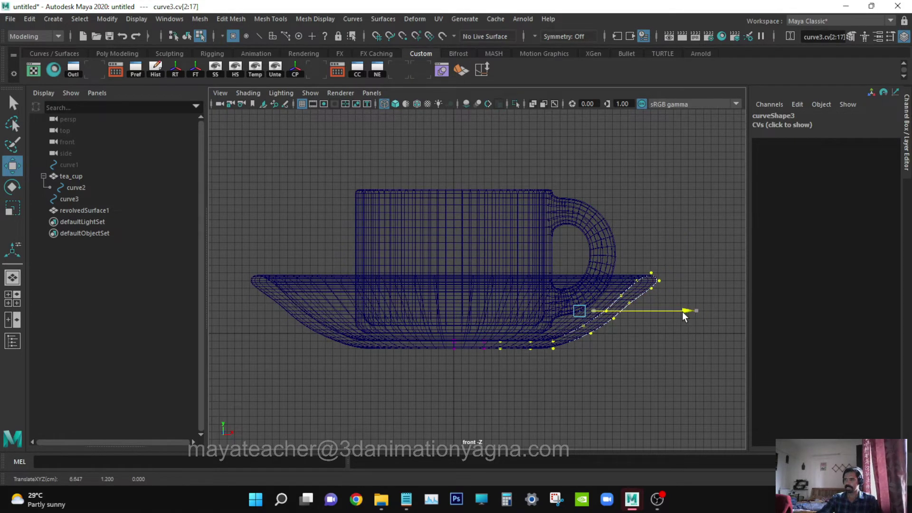
Return to the perspective view with the same curve3 control points selected and ready to move.
key("q")
left_click(639, 366)
key("space")
mouse_move(640, 366)
left_mouse_down()
mouse_move(640, 317)
mouse_move(618, 371)
mouse_move(643, 373)
mouse_move(692, 349)
mouse_move(625, 371)
left_mouse_up()
key("ctrl+z")
key("w")
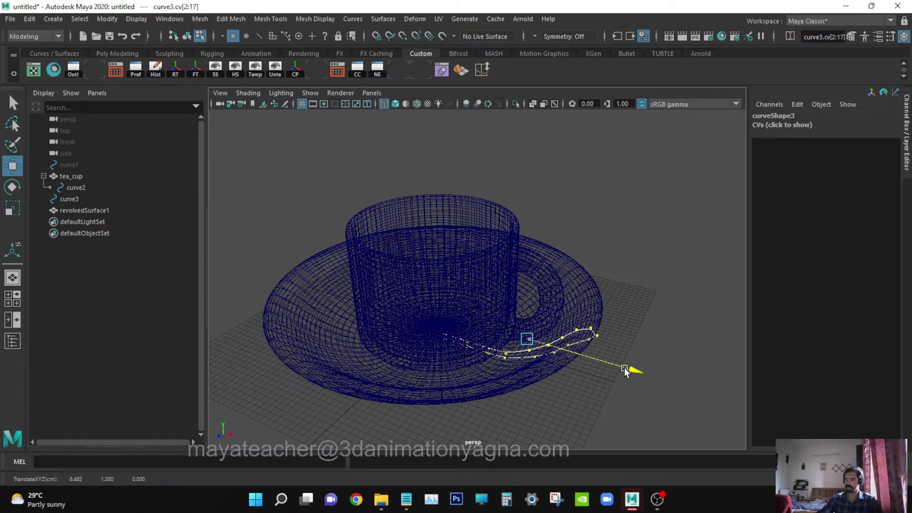
Refine the saucer's slope by selecting progressively fewer outer control points of curve3 and shifting them along X.
left_click_drag(442, 306, 489, 370, "ctrl")
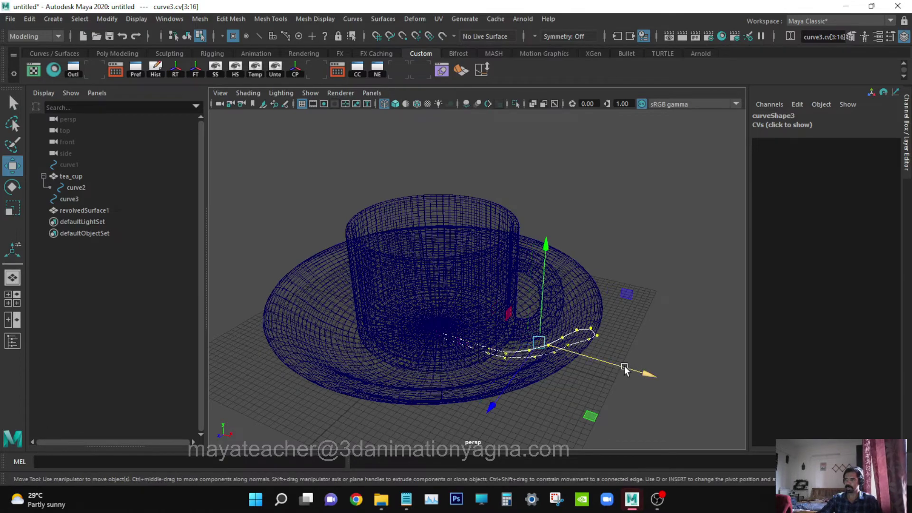
left_click_drag(624, 366, 655, 359)
left_click_drag(484, 328, 518, 375)
left_click_drag(647, 351, 642, 349)
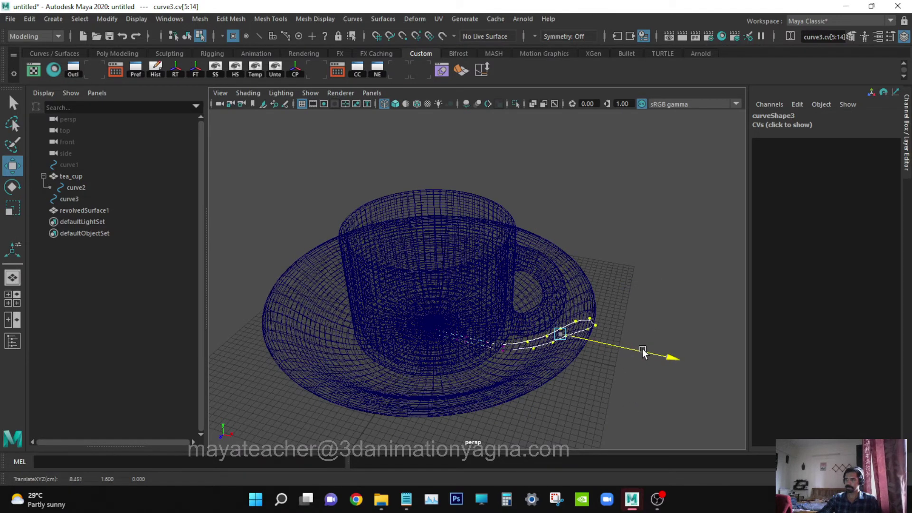
Deselect the control points, return to object selection, and hide curve3.
key("q")
left_click(671, 255)
key("F8")
key("F8")
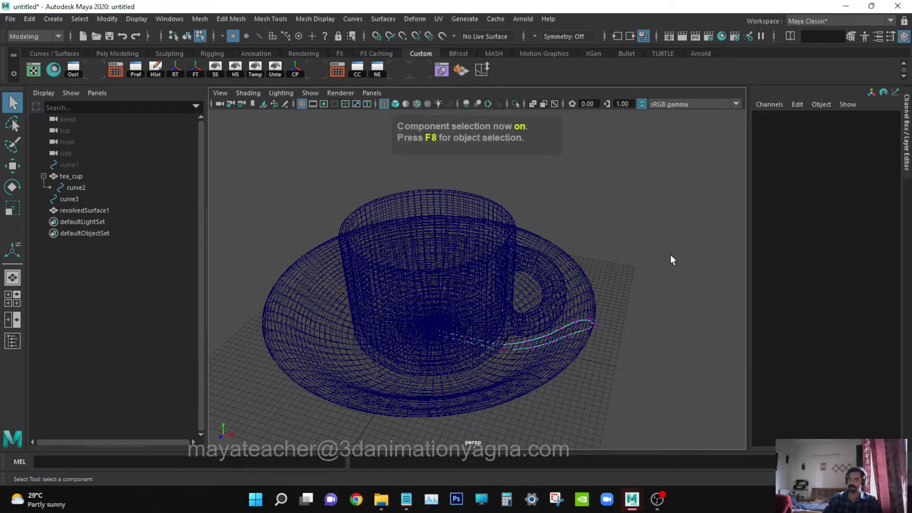
key("F8")
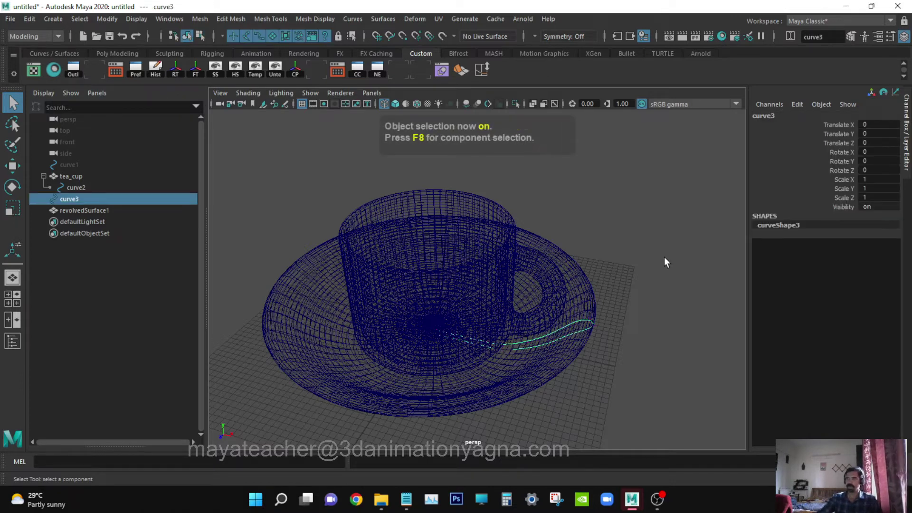
key("ctrl+h")
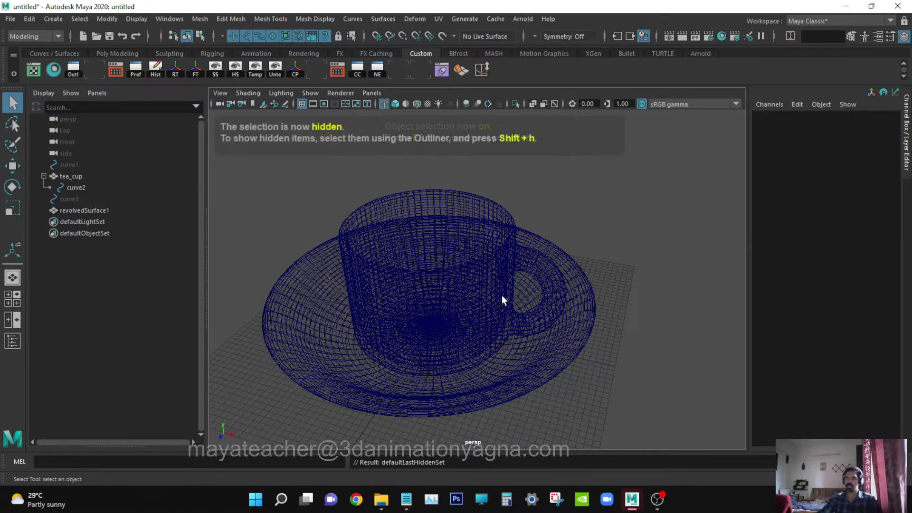
Select the tea cup together with the saucer and delete the construction history of both meshes.
left_click(511, 291)
left_click(535, 353, "shift")
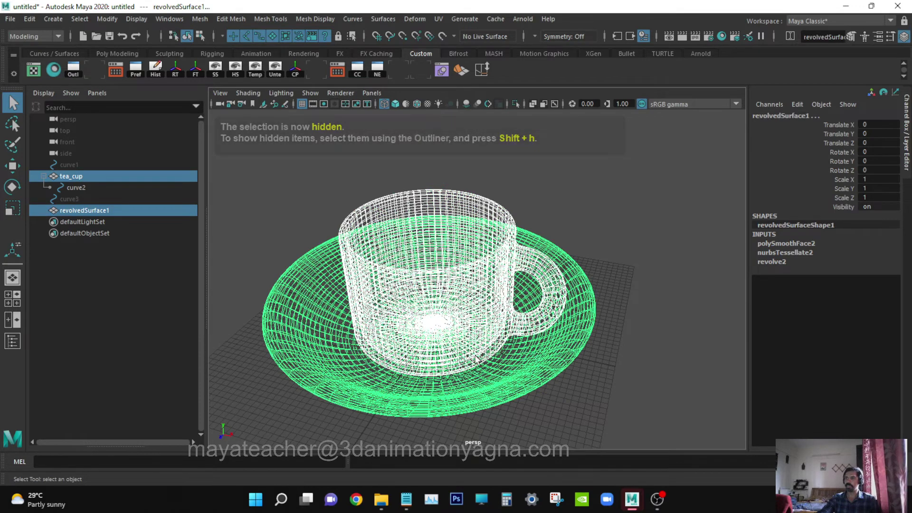
left_click(24, 19)
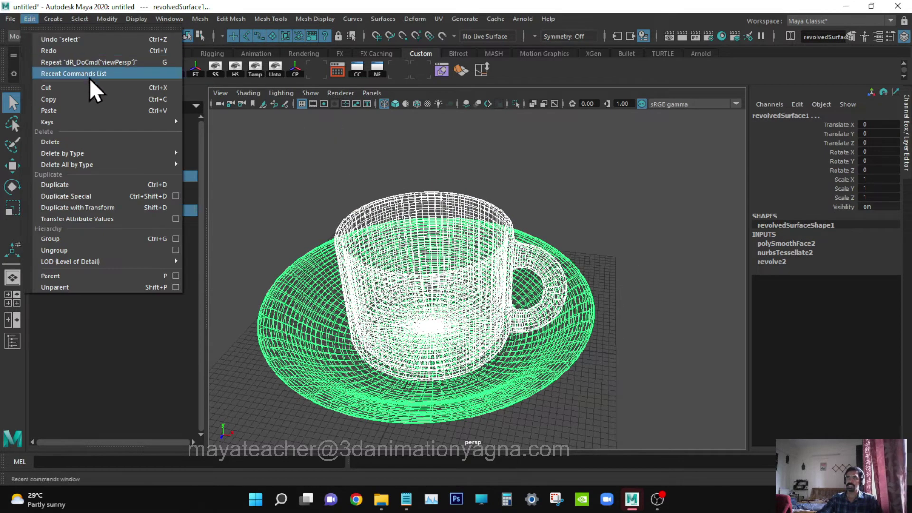
mouse_move(101, 150)
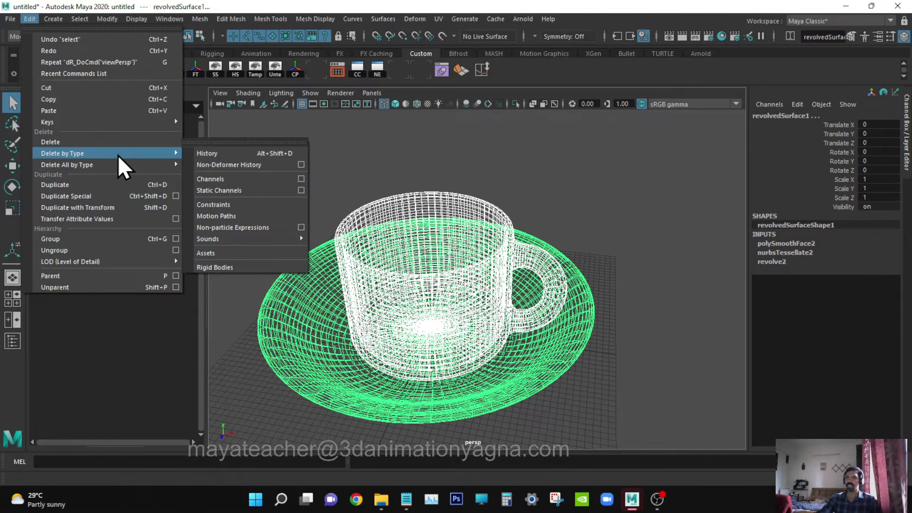
left_click(221, 153)
Switch the perspective view to shaded display, clear the selection, and inspect the cup and saucer from a lower angle.
mouse_move(514, 273)
left_mouse_down("alt")
mouse_move(523, 259)
mouse_move(586, 268)
mouse_move(576, 331)
mouse_move(563, 334)
left_mouse_up("alt")
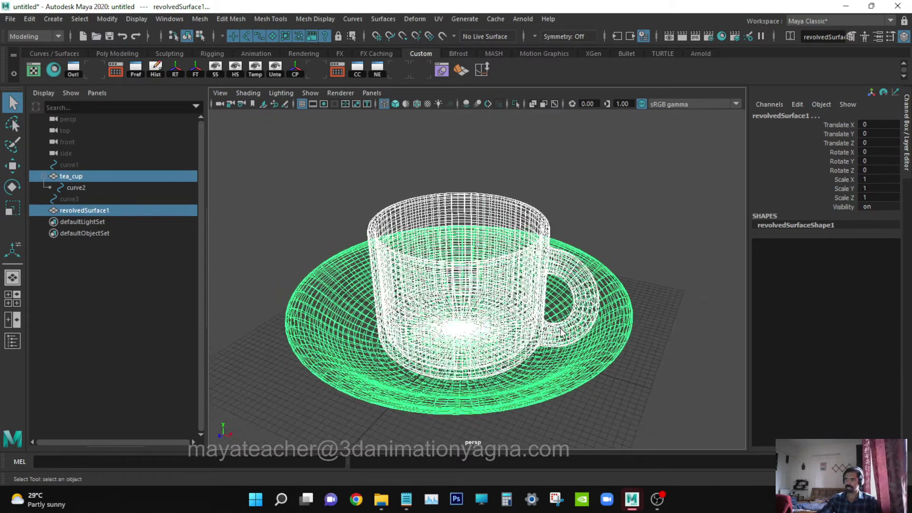
key("5")
left_click(640, 282)
mouse_move(639, 284)
left_mouse_down("alt")
mouse_move(628, 326)
mouse_move(615, 310)
left_mouse_up("alt")
middle_click_drag(615, 310, 627, 309, "alt")
mouse_move(627, 310)
right_mouse_down("alt")
mouse_move(597, 320)
mouse_move(609, 315)
right_mouse_up("alt")
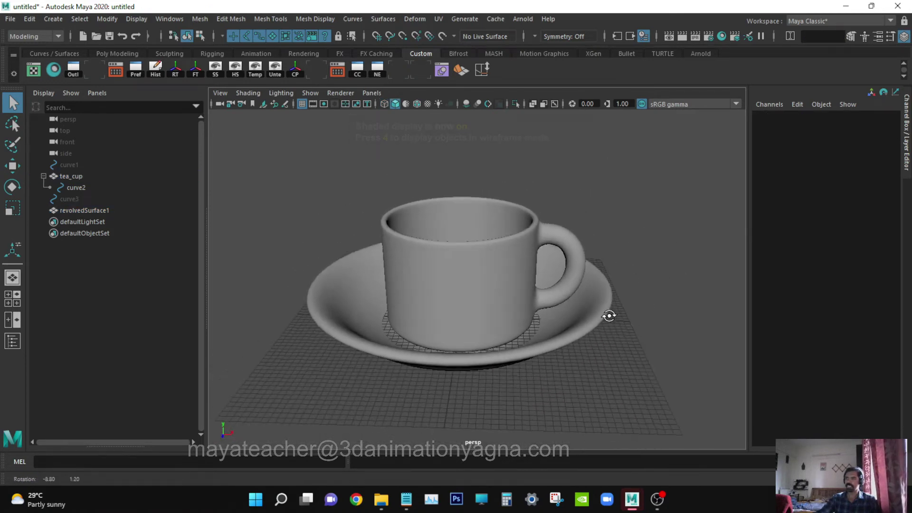
Create an Ai Standard Surface material in Hypershade and open its attributes.
left_click(169, 19)
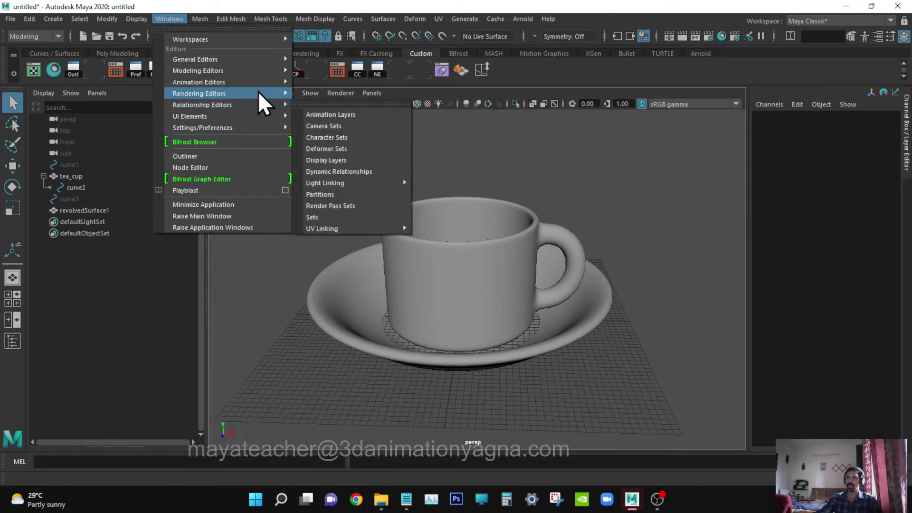
mouse_move(250, 93)
left_click(345, 125)
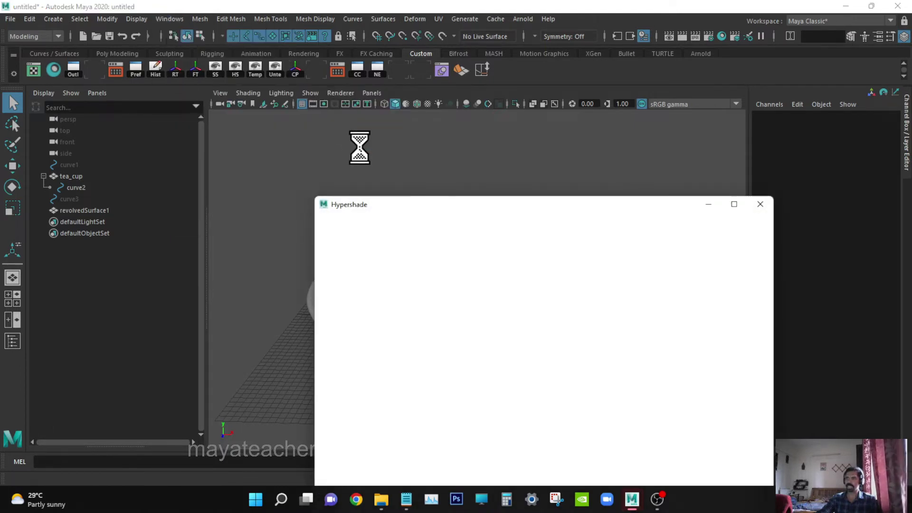
left_click_drag(423, 208, 428, 71)
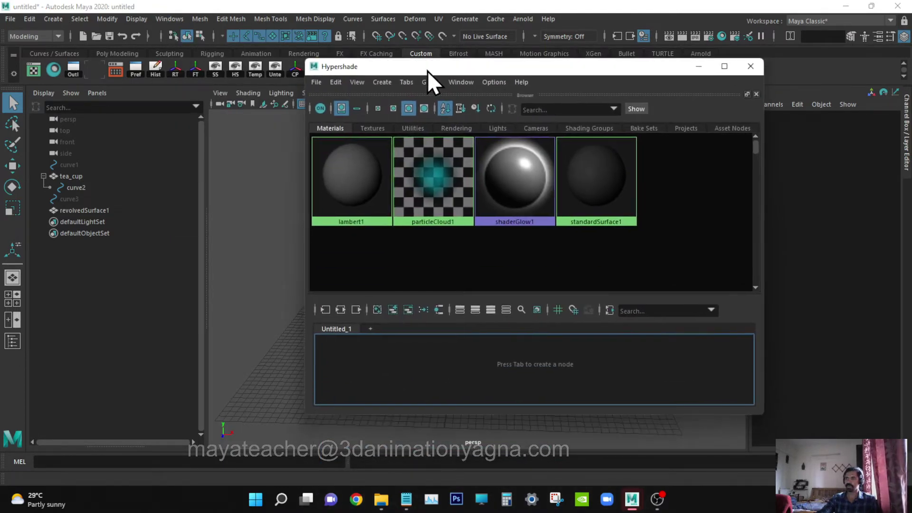
left_click(381, 81)
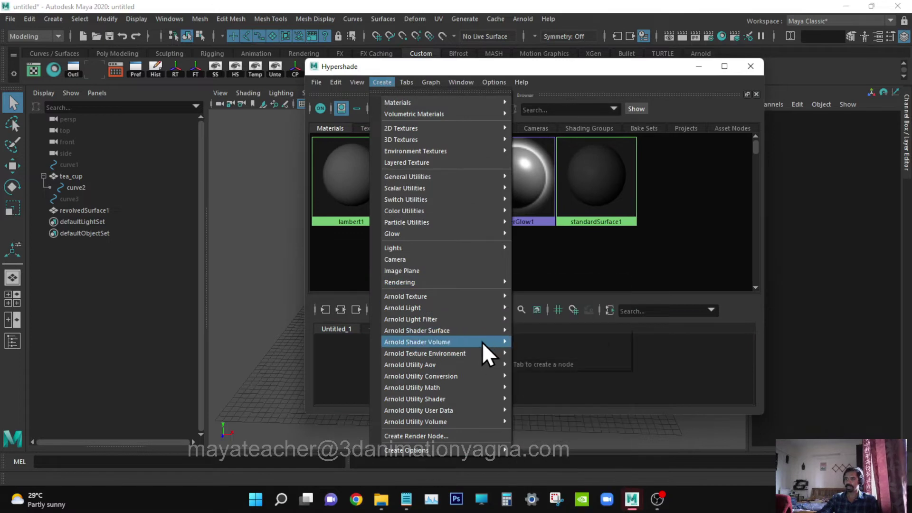
mouse_move(474, 330)
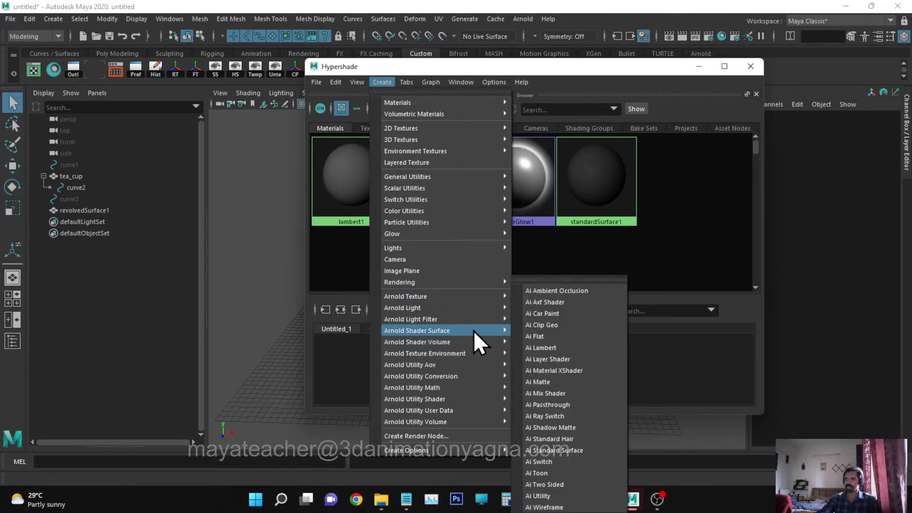
left_click(580, 451)
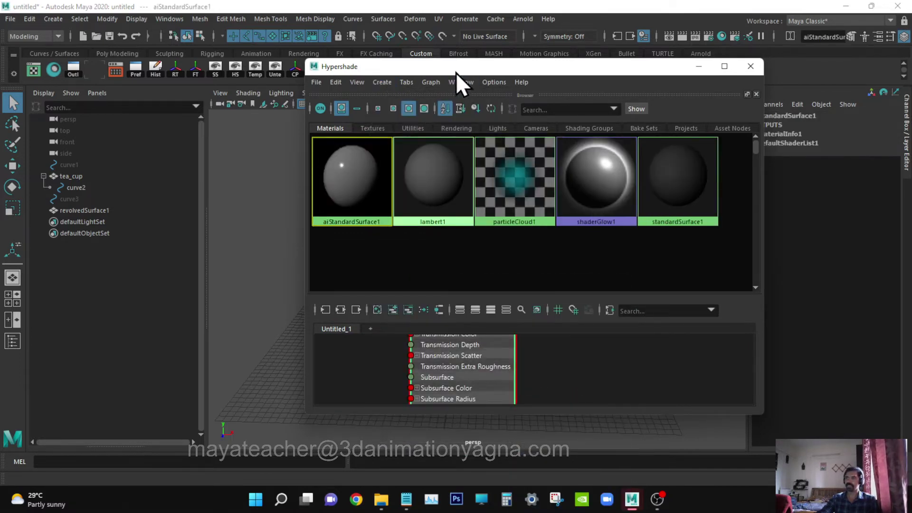
double_click(359, 173)
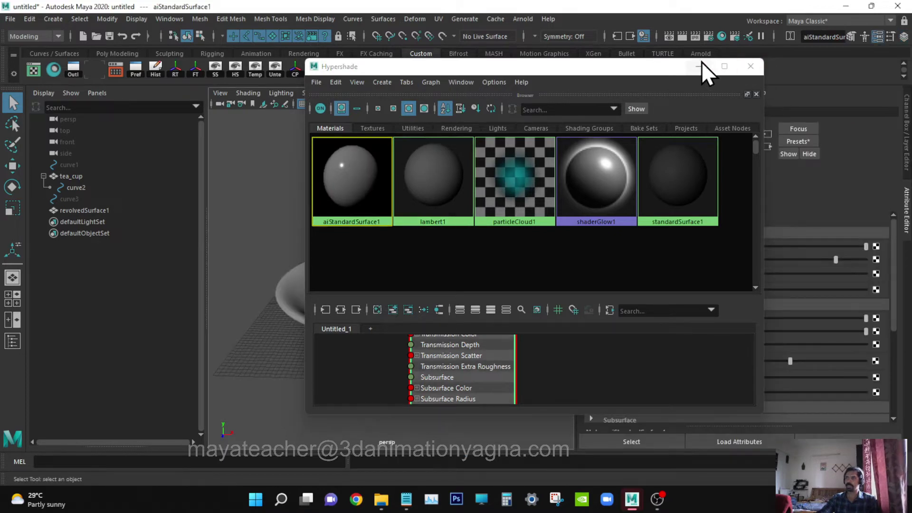
Select both the tea cup and the saucer and assign the aiStandardSurface1 material to them.
left_click_drag(626, 70, 767, 134)
left_click(360, 266)
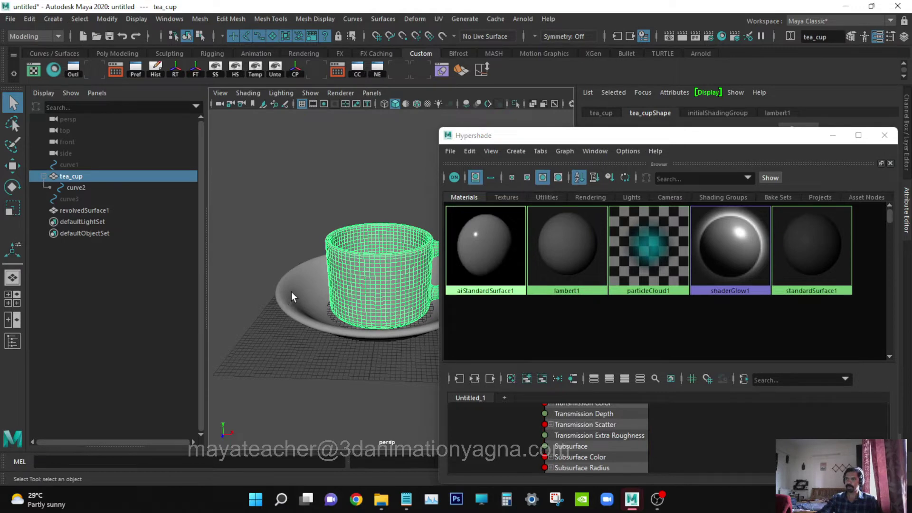
left_click(292, 291, "shift")
middle_click_drag(487, 243, 486, 241)
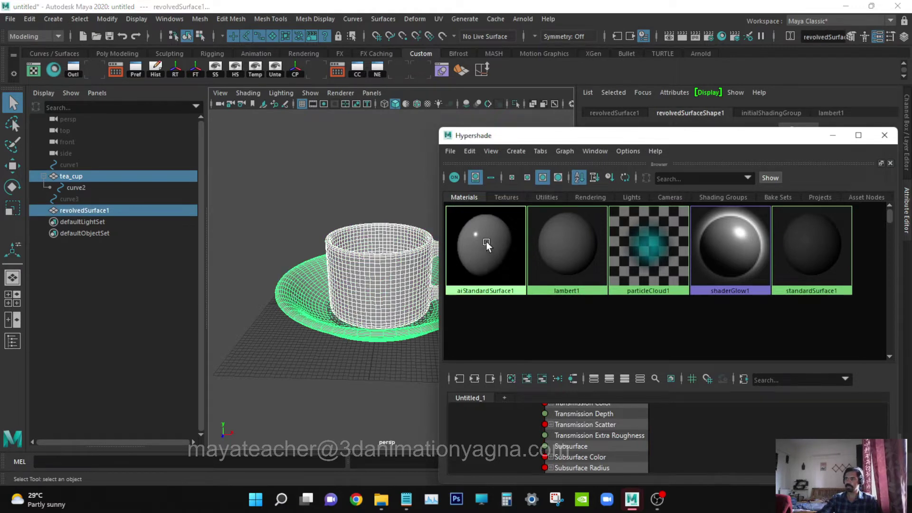
right_click_drag(486, 242, 483, 212)
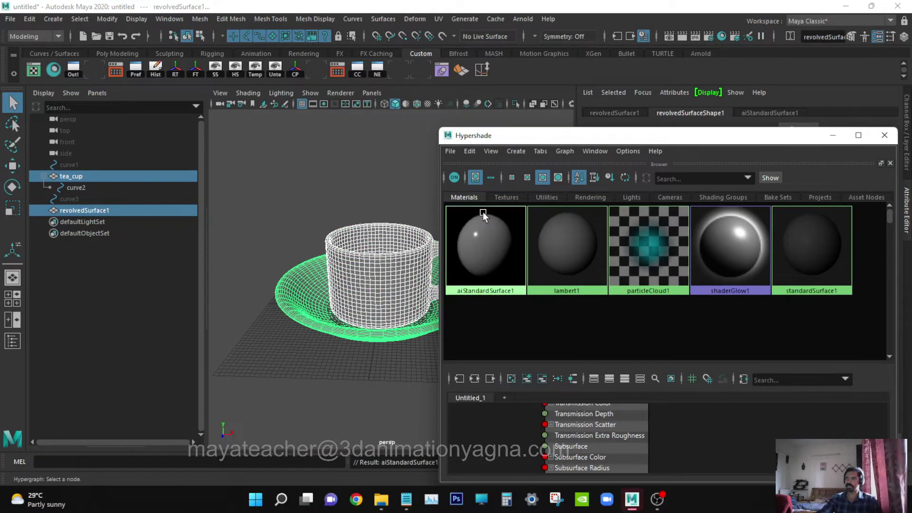
Set aiStandardSurface1's base colour to saturated blue with the hue shifted slightly towards cyan, with Hypershade minimized.
left_click(498, 241)
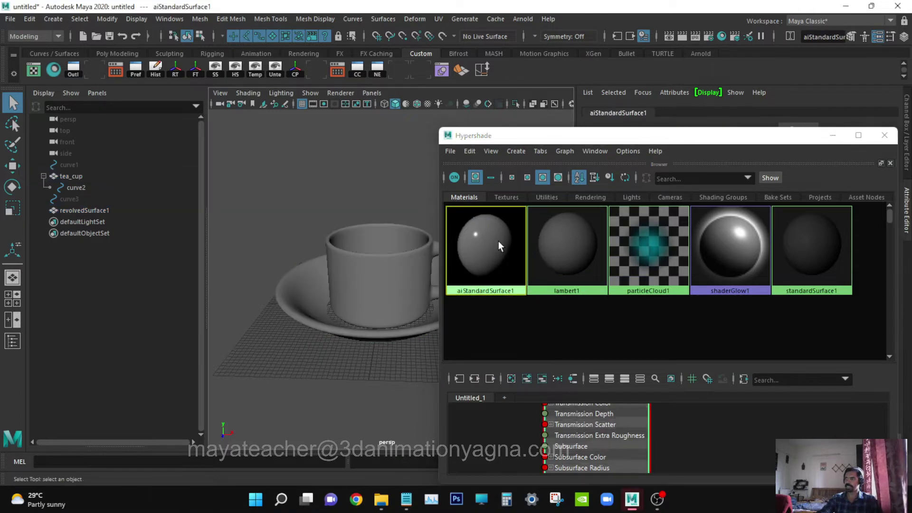
left_click(833, 135)
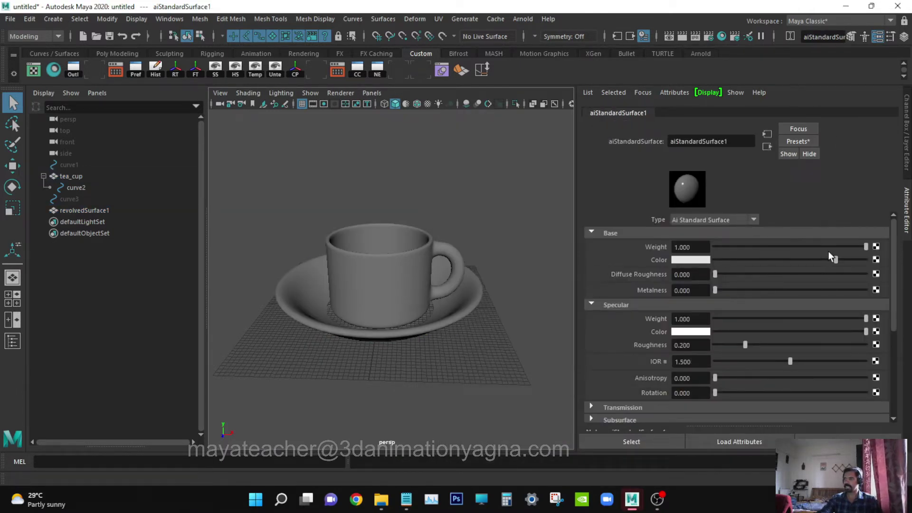
left_click(682, 261)
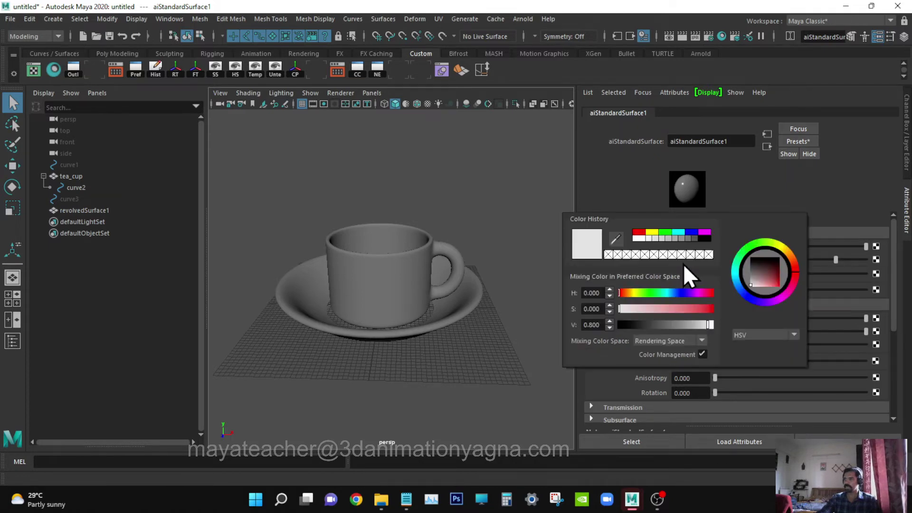
left_click(675, 291)
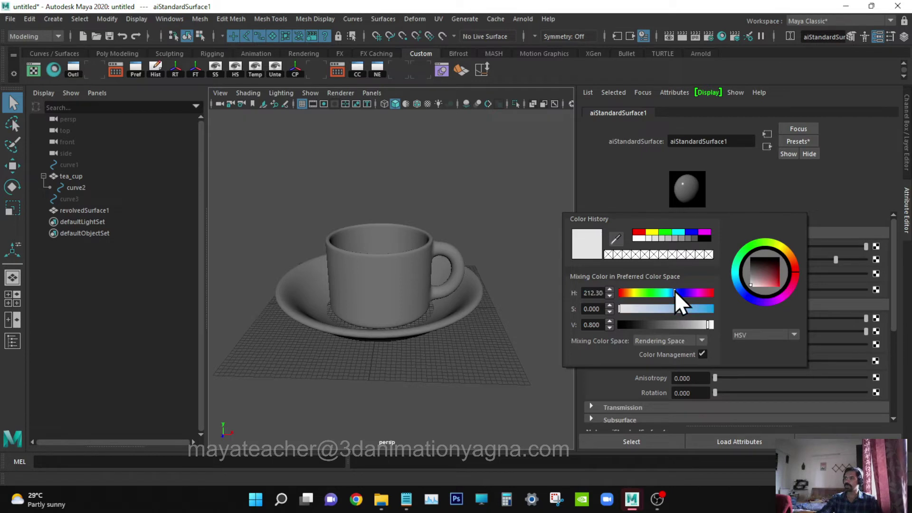
left_click(692, 232)
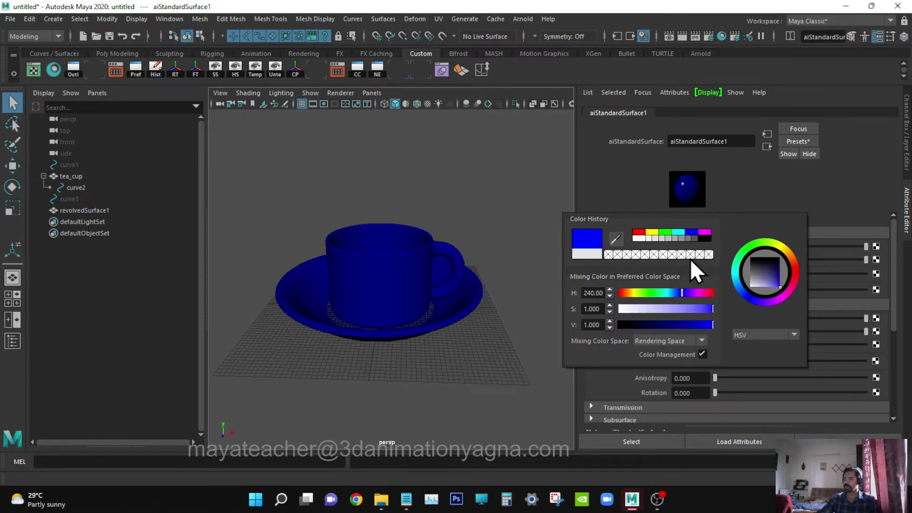
left_click(678, 294)
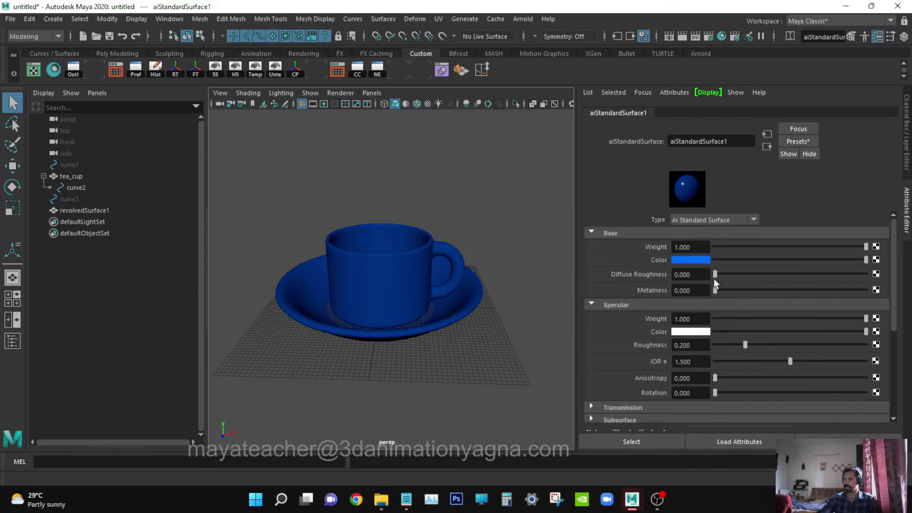
Set the base metalness of aiStandardSurface1 to 0.1.
left_click(701, 290)
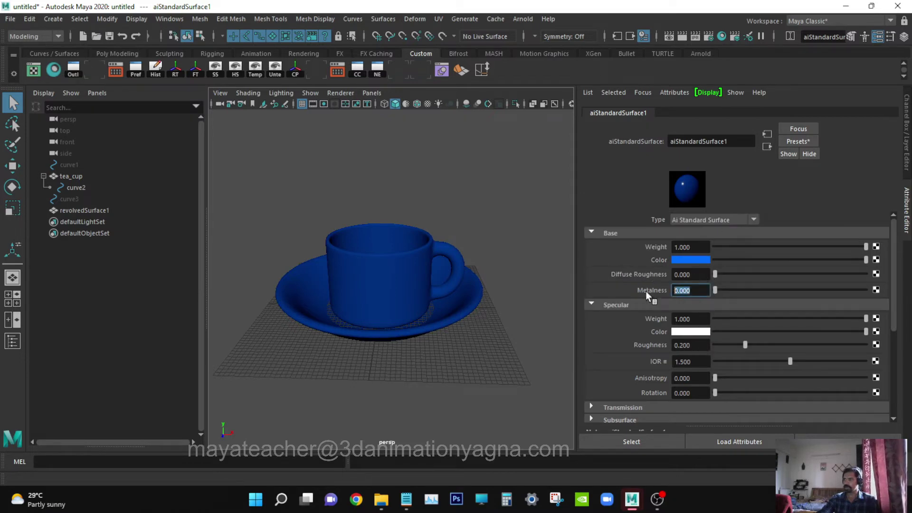
type(".1")
key("Return")
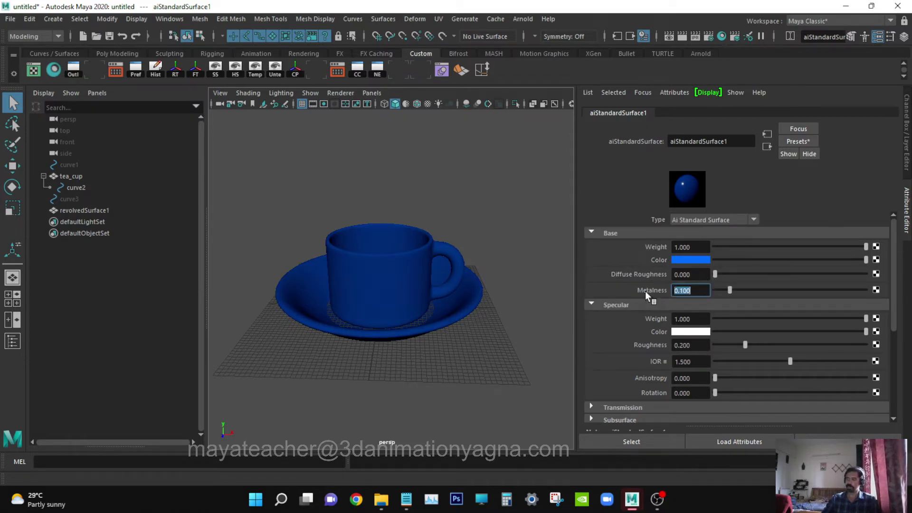
Set the material's specular IOR to 1.6 and its specular roughness to 0.1.
scroll(721, 332, "down", 3)
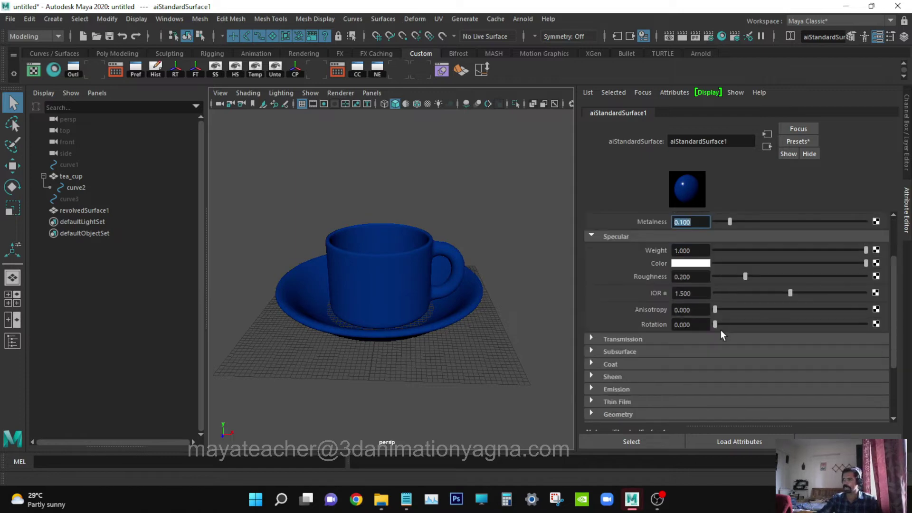
left_click(704, 293)
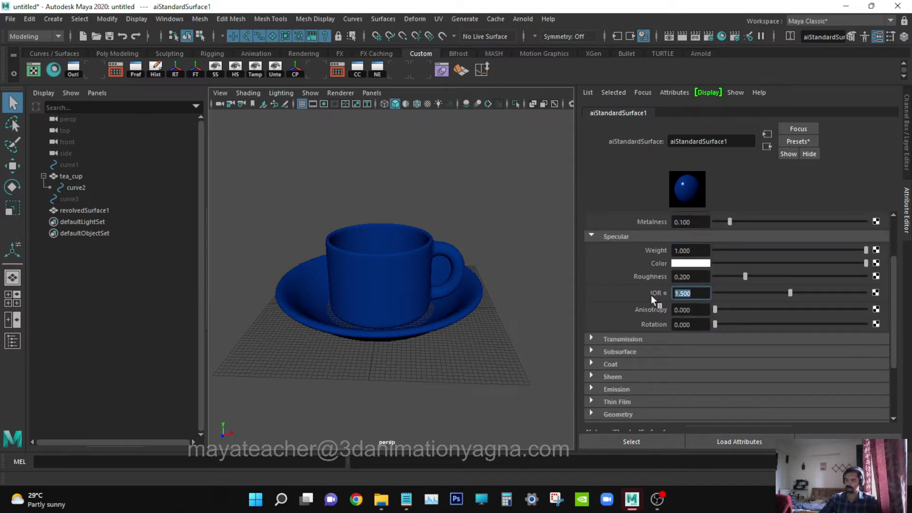
type("1.6")
key("Return")
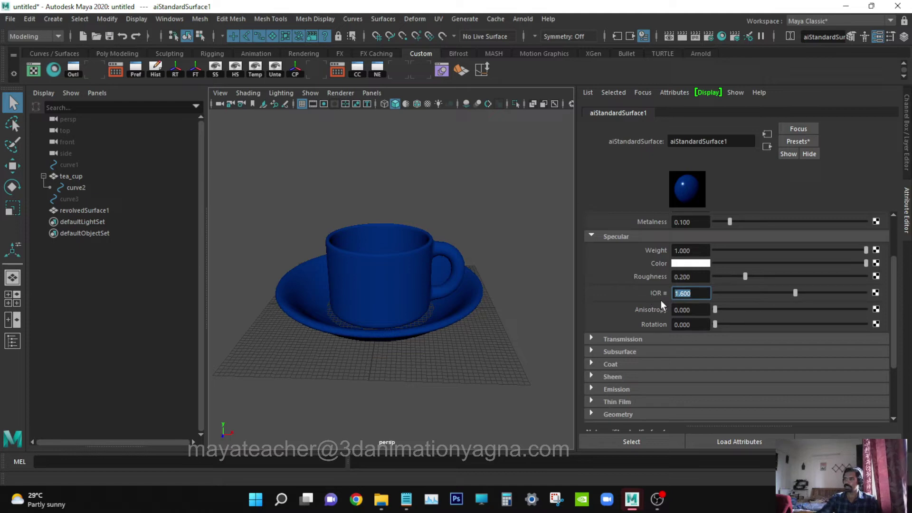
left_click(672, 277)
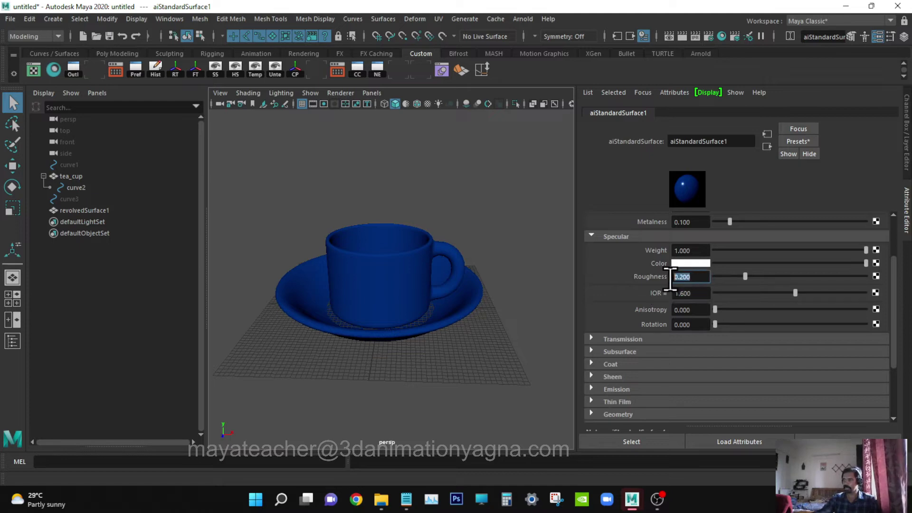
key("Return")
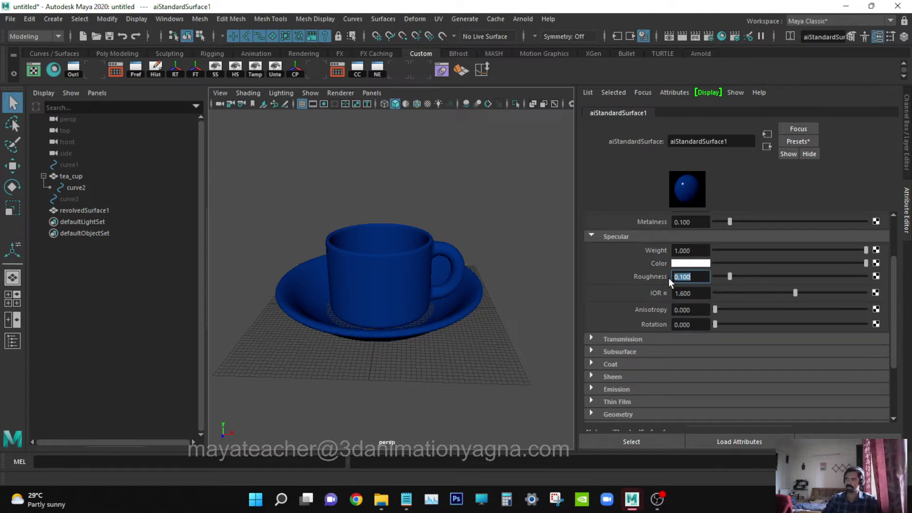
Expand the material's coat settings and set the coat weight to 0.6.
scroll(666, 277, "down", 3)
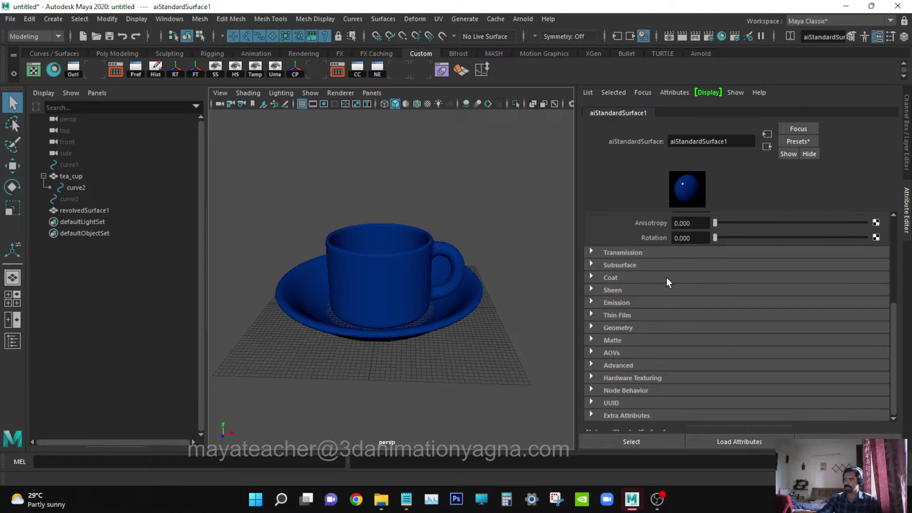
left_click(641, 278)
left_click(694, 292)
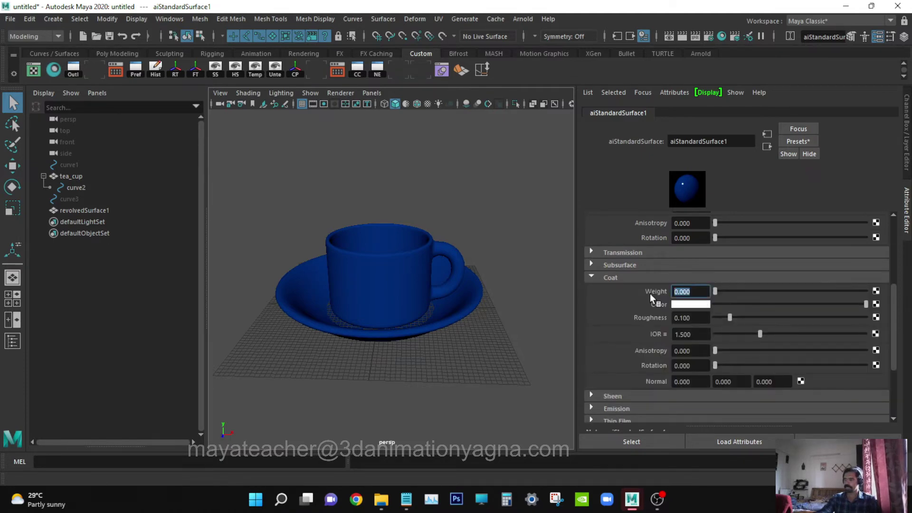
type(".6")
key("Return")
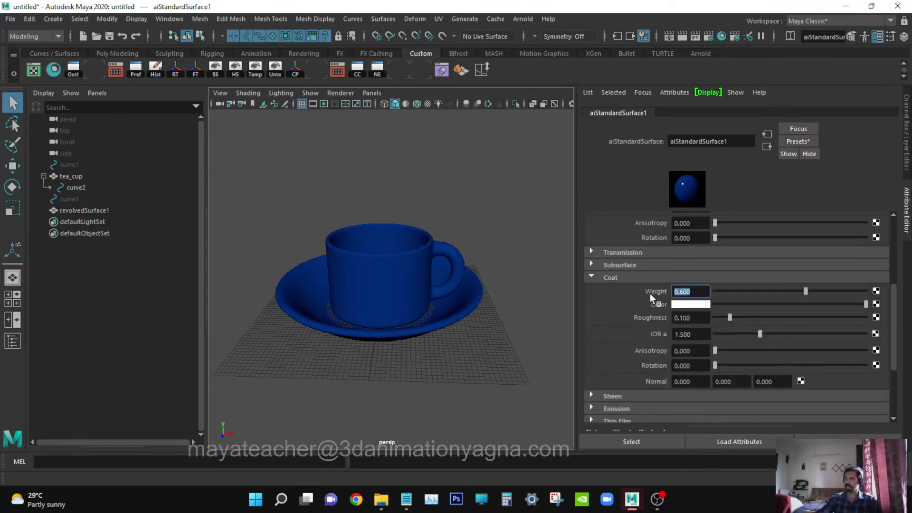
Finish checking the coat settings, bring the cup and saucer closer in view, and replace the Attribute Editor with the Channel Box.
left_click(680, 334)
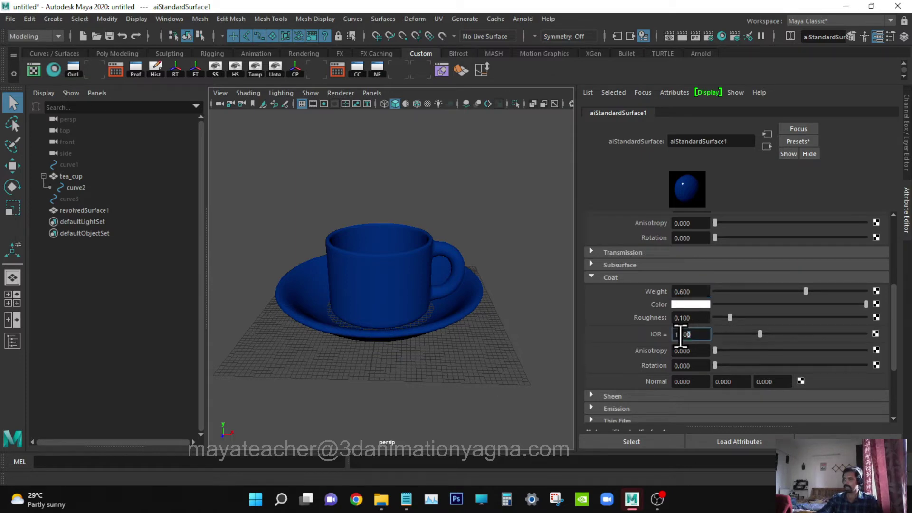
scroll(688, 318, "down", 3)
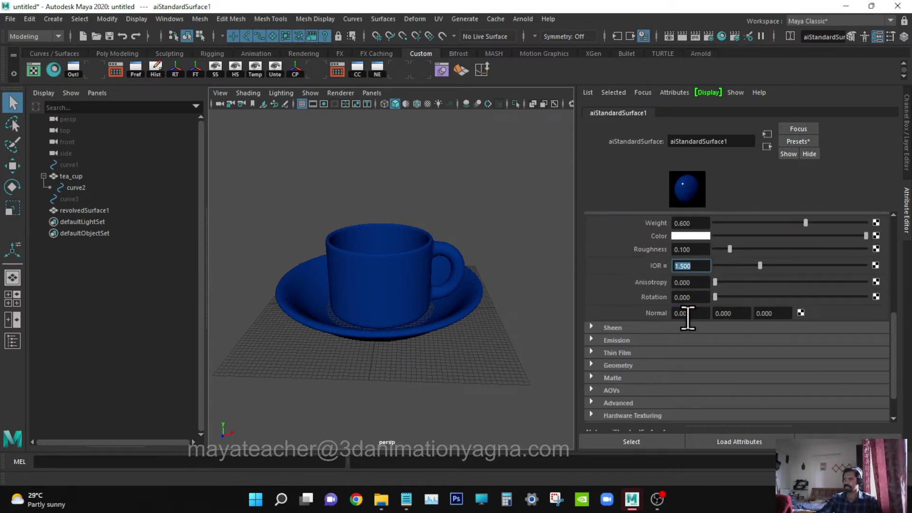
scroll(464, 298, "up", 2)
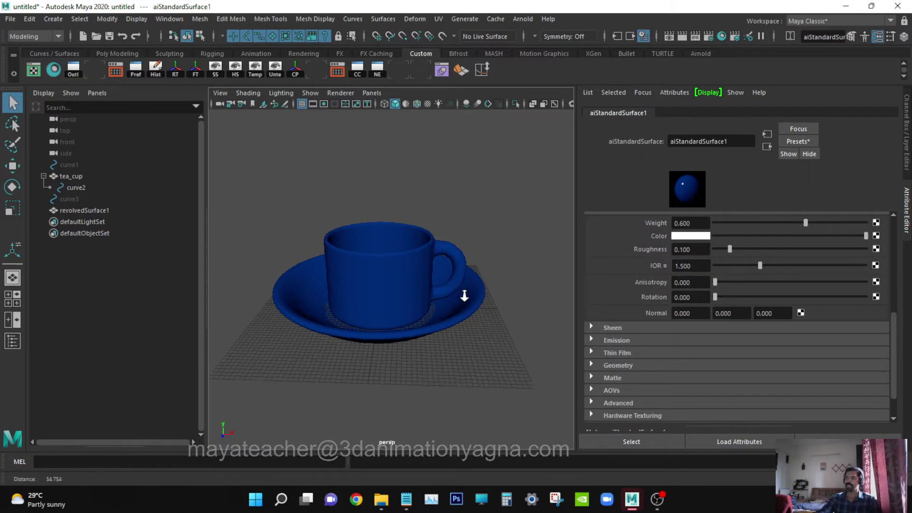
left_click(878, 38)
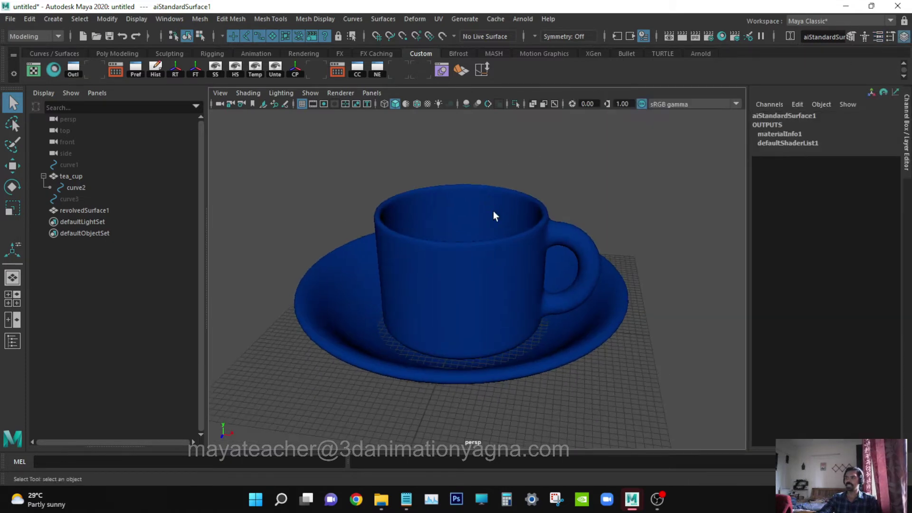
Create an Arnold area light and scale it up uniformly to about 28.1.
left_click(521, 19)
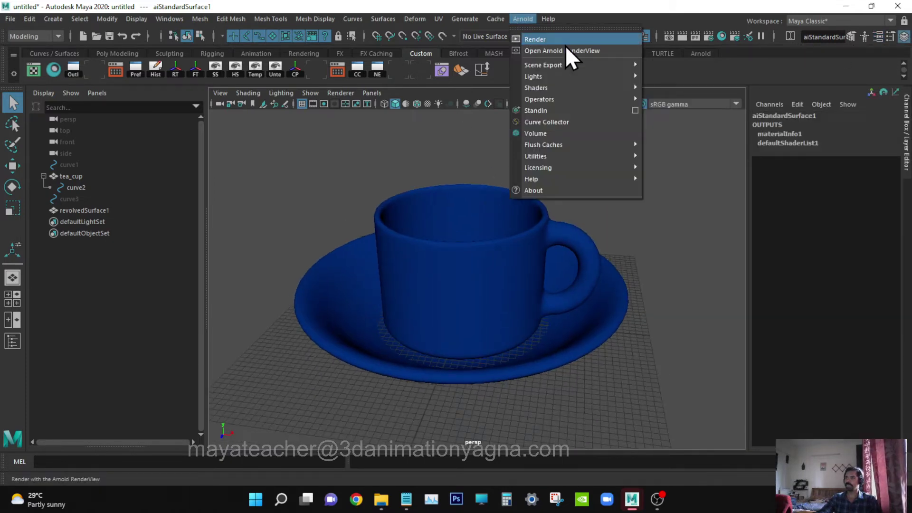
mouse_move(562, 77)
left_click(718, 77)
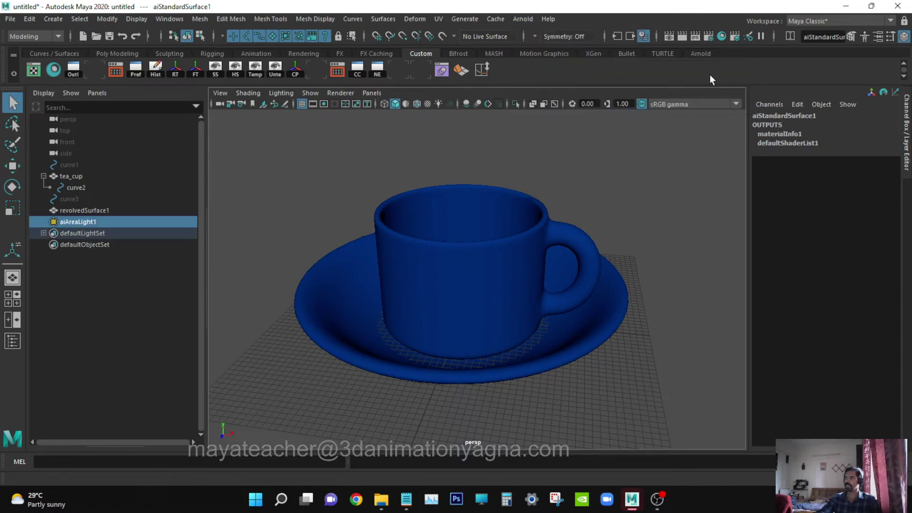
key("r")
left_click_drag(460, 317, 652, 285)
scroll(653, 284, "down", 2)
left_click_drag(470, 299, 655, 263)
Move the area light in front of the cup to about 22.4 in Z and raise it to about 15.1 in Y.
key("w")
left_click_drag(452, 339, 343, 463)
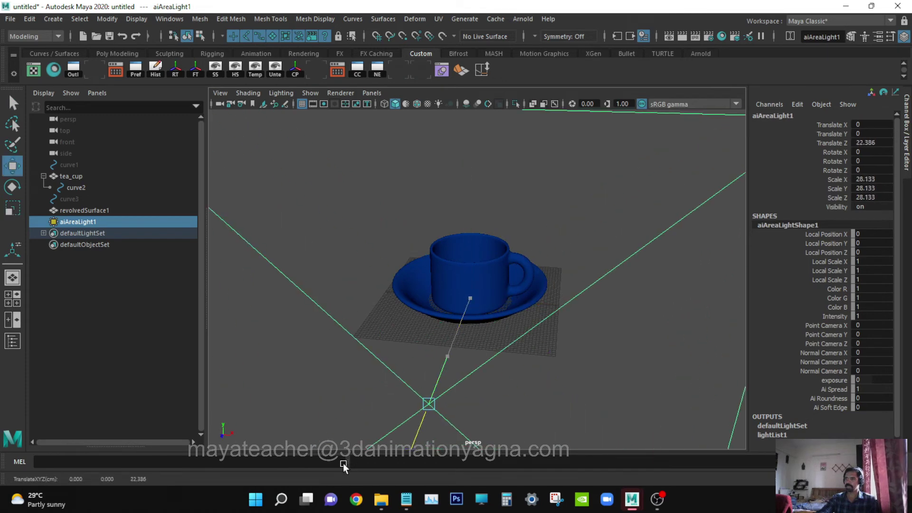
left_click_drag(495, 373, 413, 321, "alt")
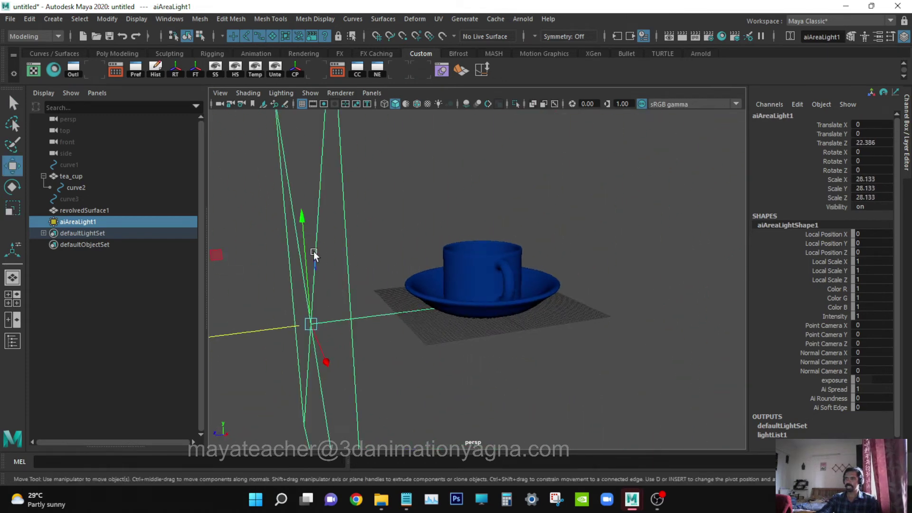
left_click_drag(312, 255, 339, 142)
Tilt the area light down toward the cup to about -28.4° in X and enlarge it uniformly to about 36.6.
key("e")
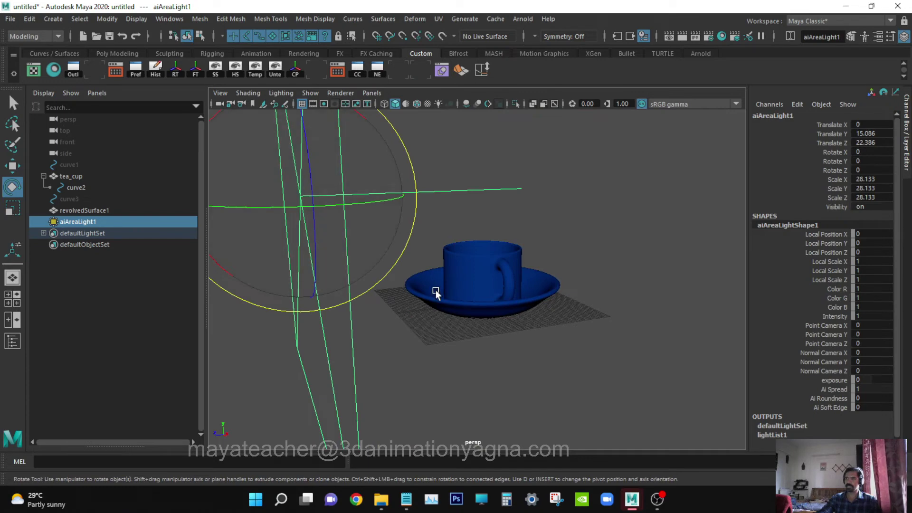
right_click_drag(436, 290, 313, 168, "alt")
left_click_drag(295, 161, 358, 150)
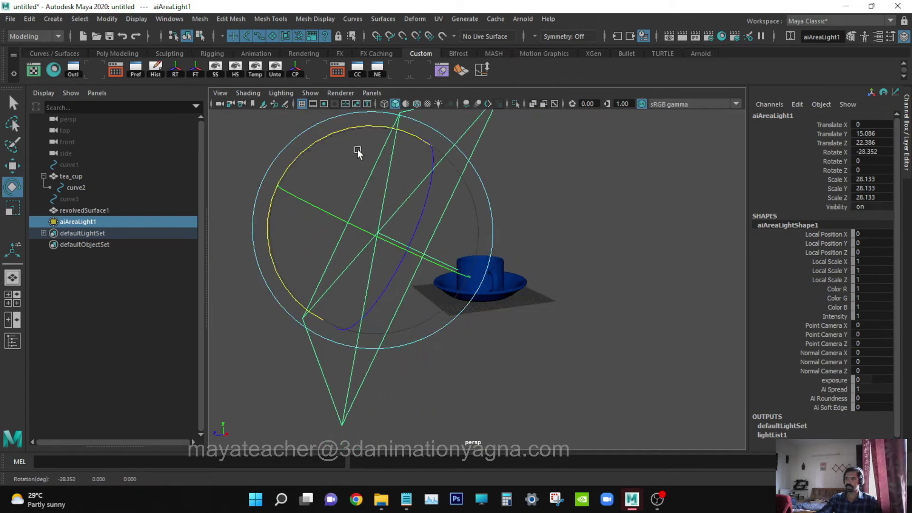
key("r")
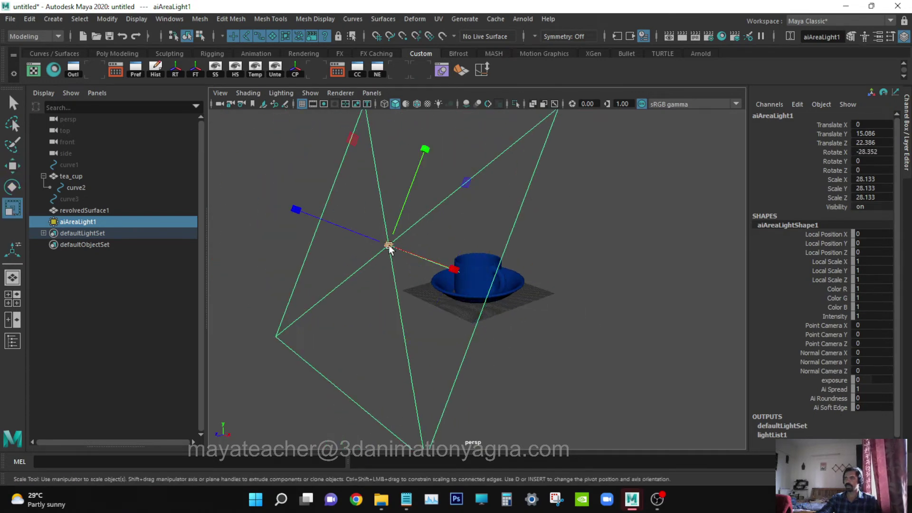
left_click_drag(388, 245, 488, 238)
key("w")
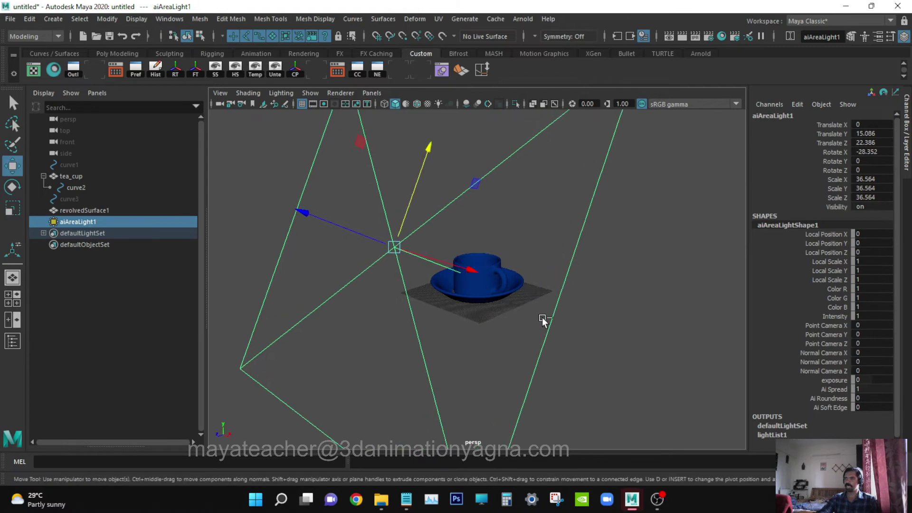
Set the area light's specular visibility contribution to 2 in its shape attributes and return to the Channel Box.
key("ctrl+a")
scroll(732, 343, "down", 5)
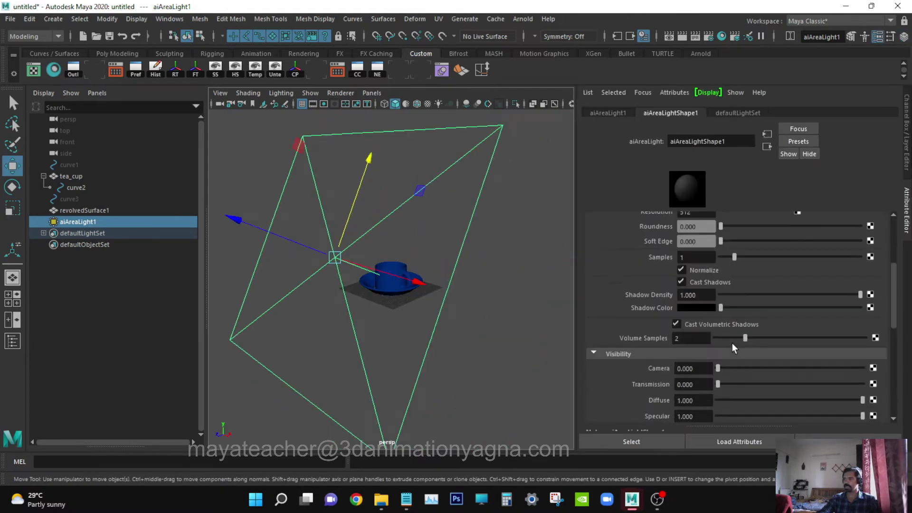
scroll(719, 311, "down", 5)
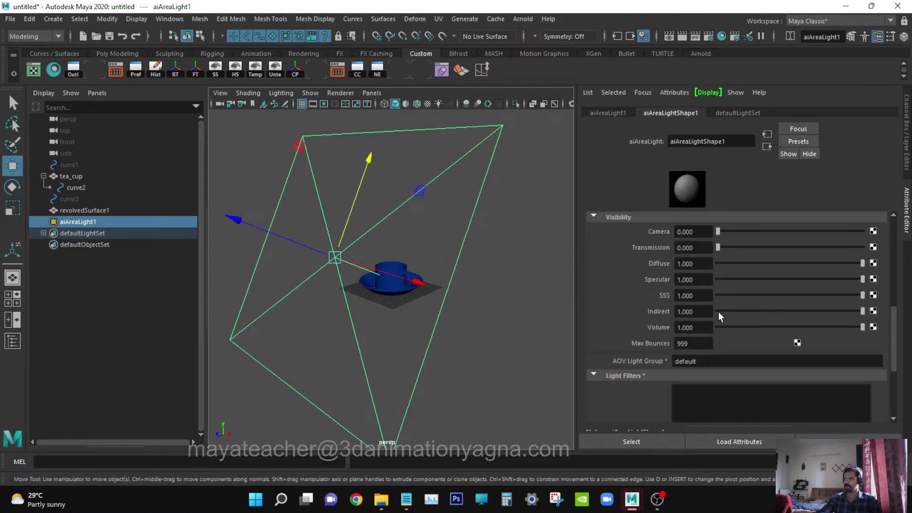
left_click(701, 279)
type("2")
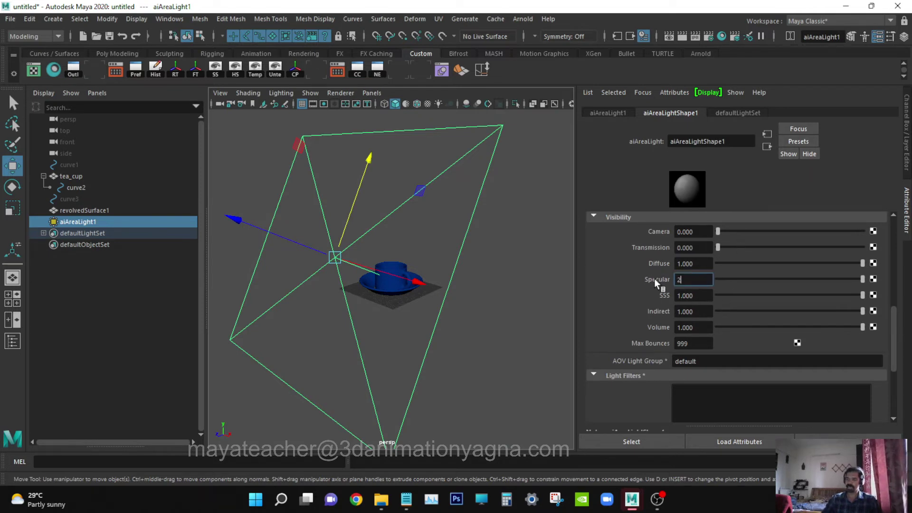
key("Return")
left_click(904, 37)
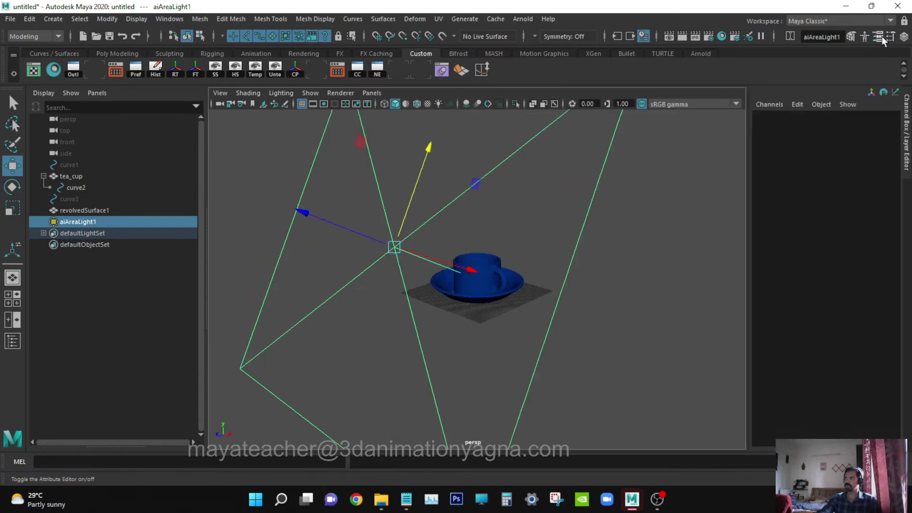
Create a polygon plane under the cup and saucer and scale it uniformly to about 36.7.
scroll(527, 258, "up", 5)
scroll(532, 257, "up", 1)
key("q")
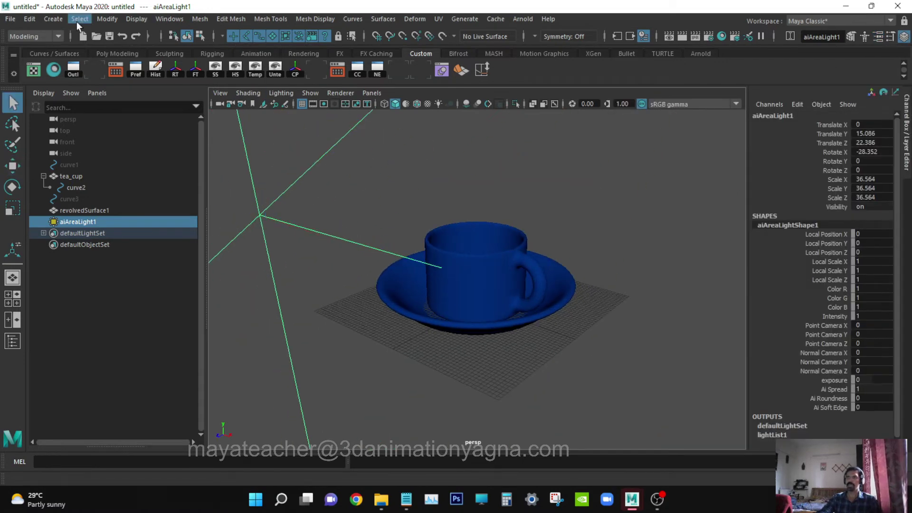
left_click(53, 19)
mouse_move(94, 59)
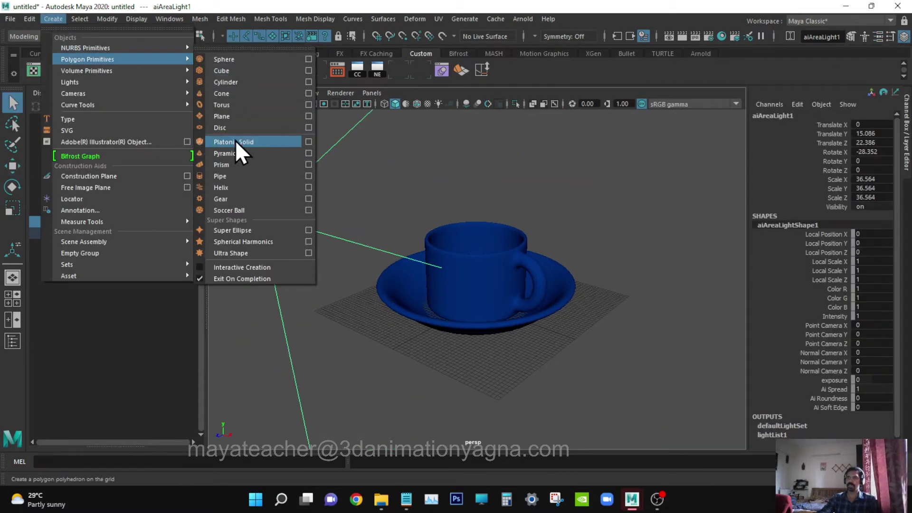
left_click(242, 117)
key("r")
left_click_drag(476, 302, 713, 281)
In the front wireframe view, lower the plane to the saucer's underside, at about -0.84 in Y.
key("space")
left_click_drag(560, 311, 557, 326)
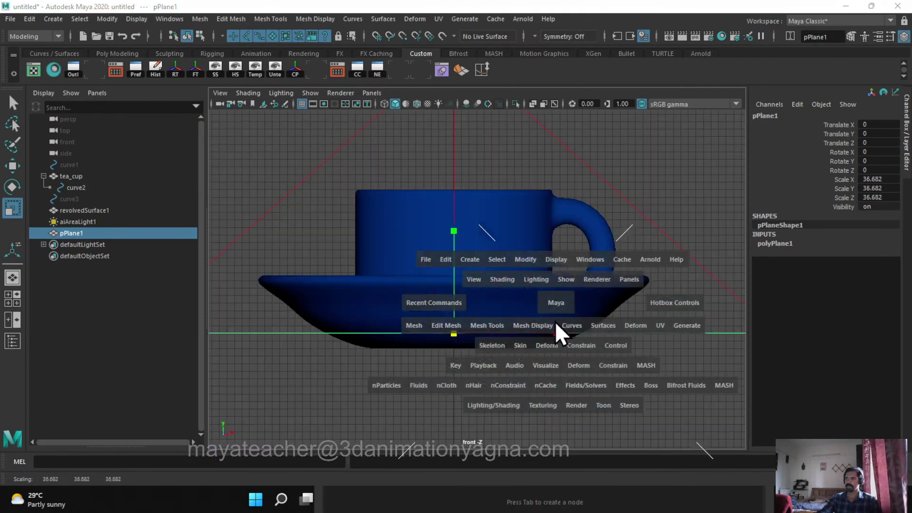
key("4")
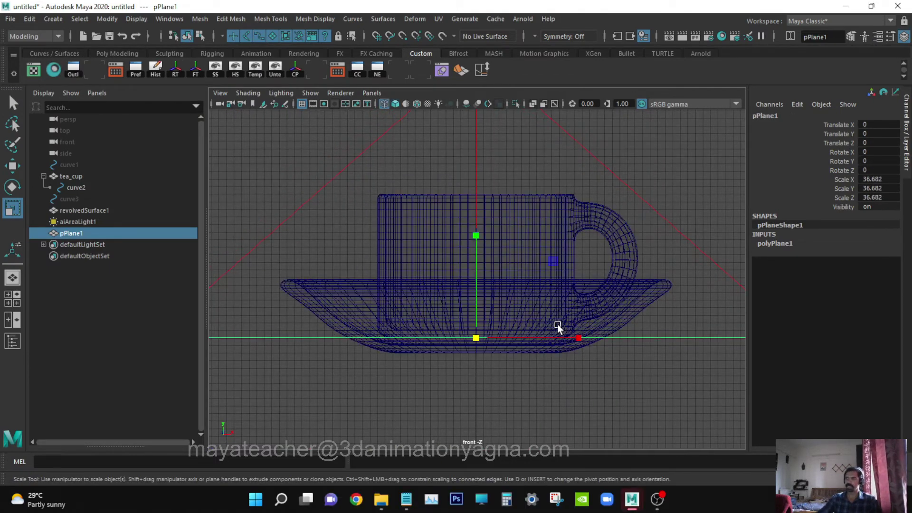
key("w")
left_click_drag(474, 234, 476, 248)
right_click_drag(458, 289, 456, 341, "alt")
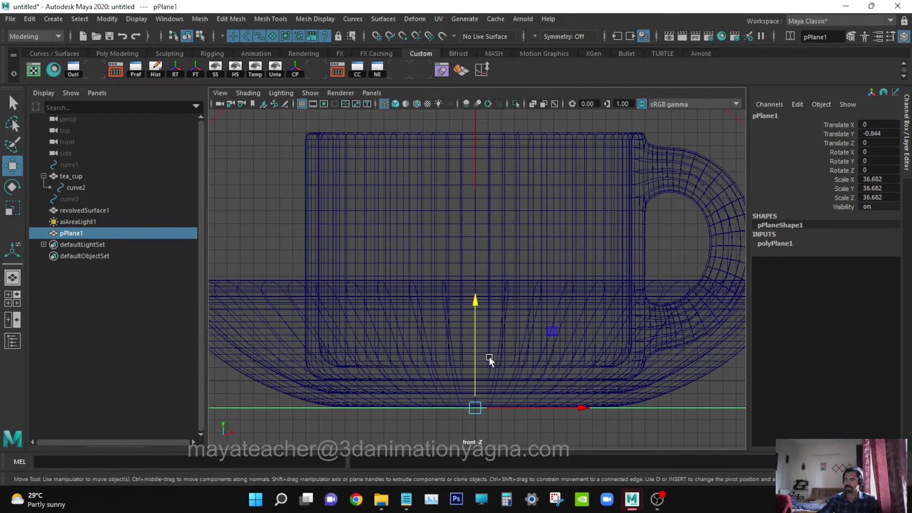
middle_click_drag(493, 360, 509, 341, "alt")
Raise the saucer slightly toward the base of the cup, to about 0.245 in Y.
left_click(546, 219)
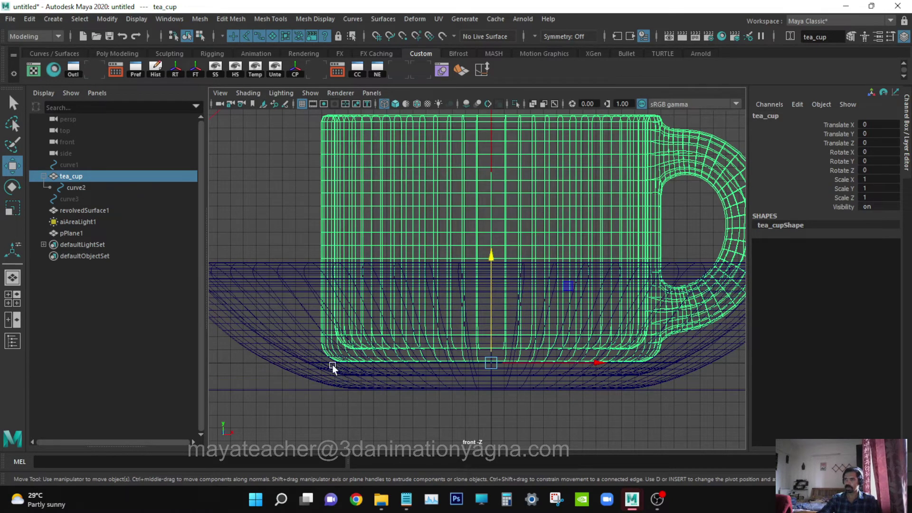
left_click(296, 367)
left_click(492, 255)
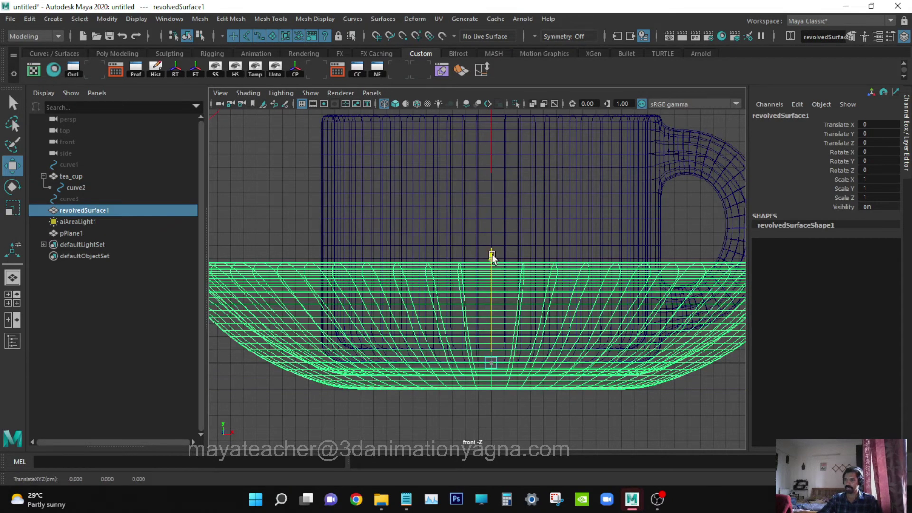
left_click_drag(492, 256, 490, 247)
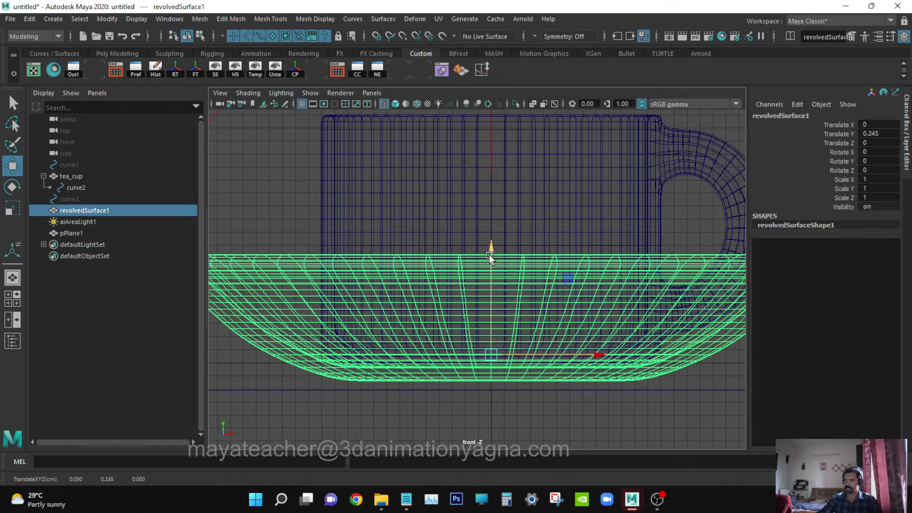
Raise the plane to meet the saucer's underside, at about -0.58 in Y, and return to the perspective view.
left_click(479, 395)
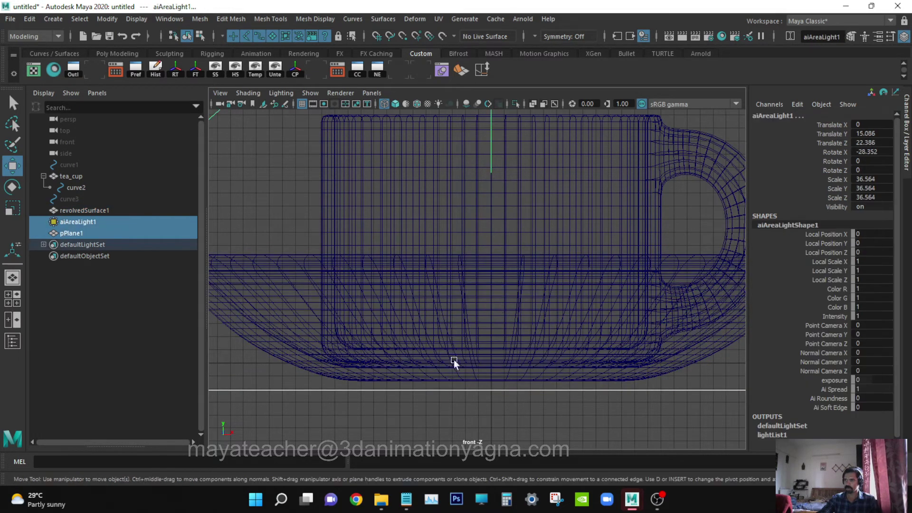
left_click(366, 390)
left_click_drag(494, 285, 497, 252)
key("space")
left_click_drag(487, 311, 481, 319, "alt")
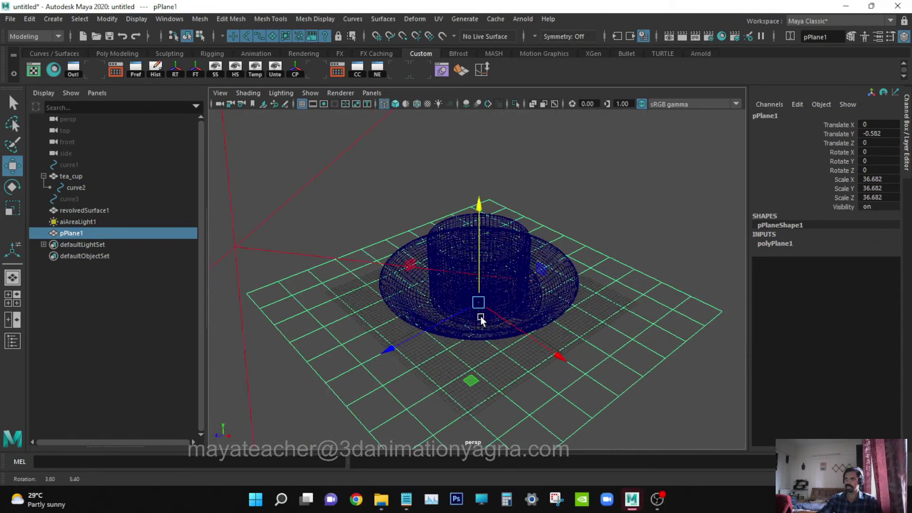
Rename the polygon plane to floor and the revolved surface to saucer.
double_click(104, 233)
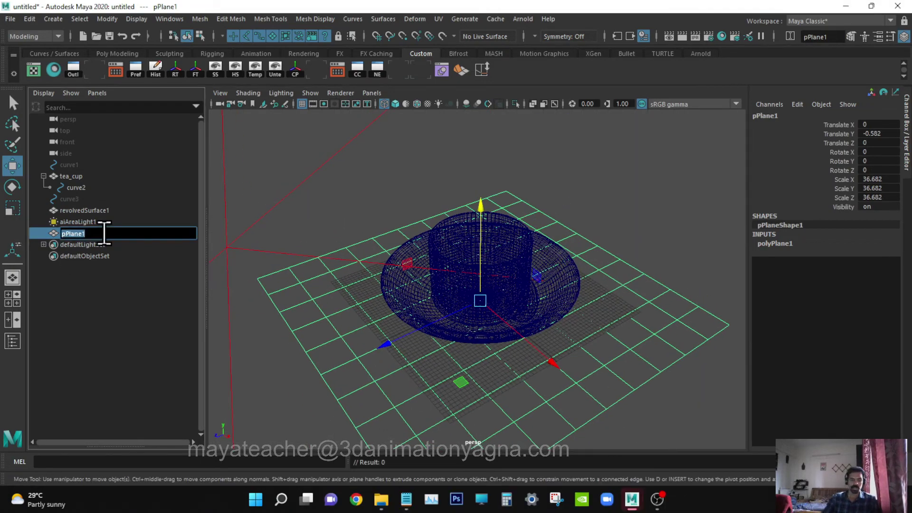
type("floor")
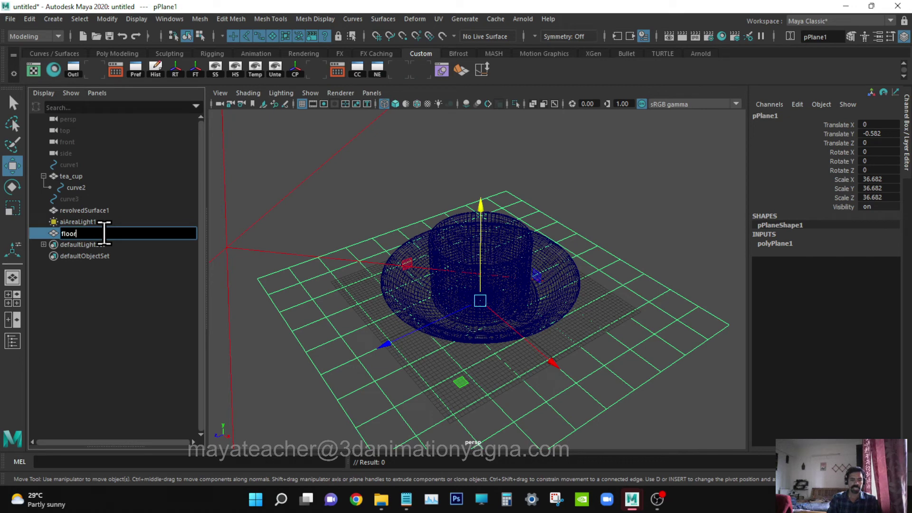
key("Return")
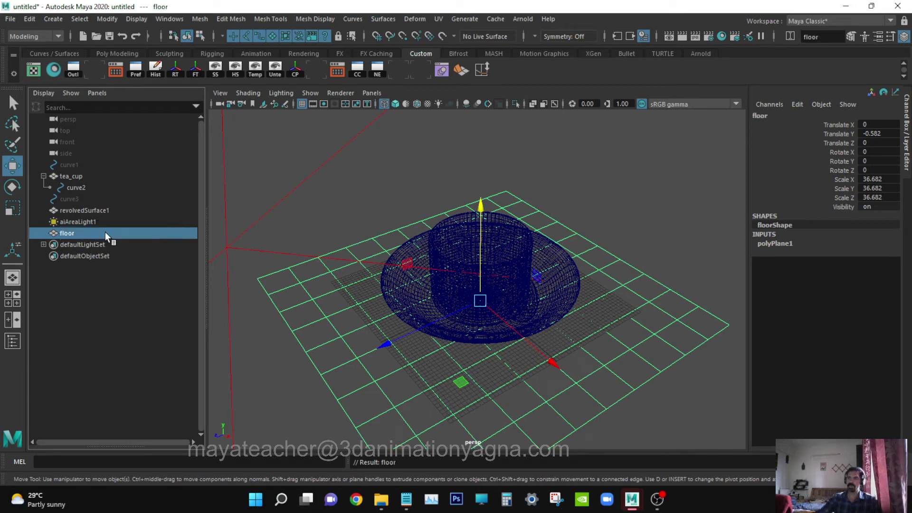
double_click(137, 210)
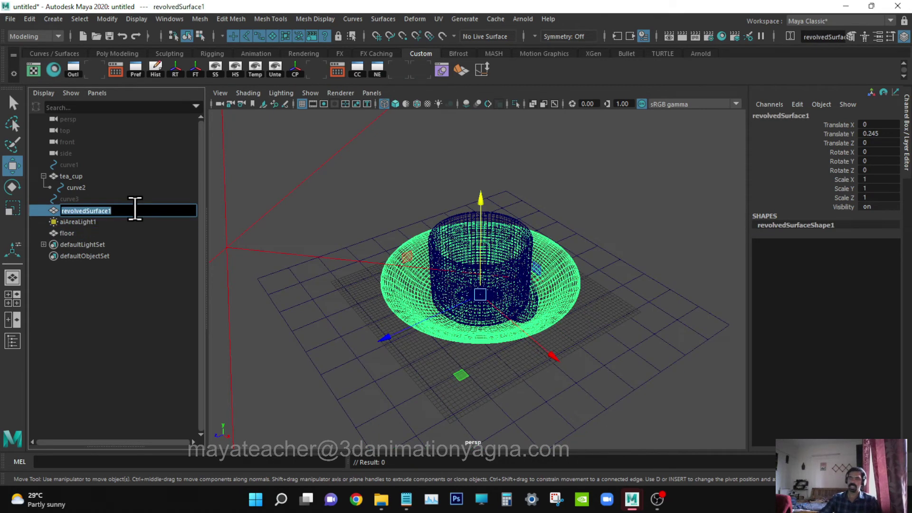
type("saucer")
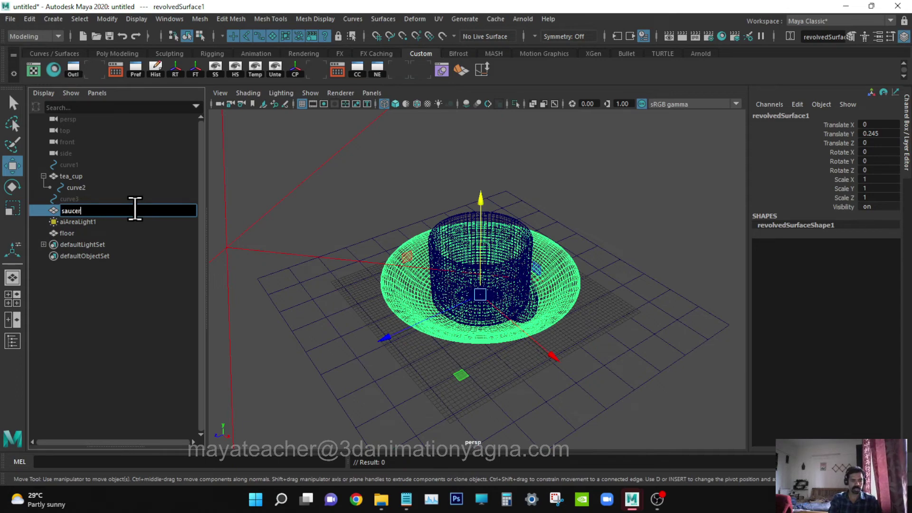
key("Return")
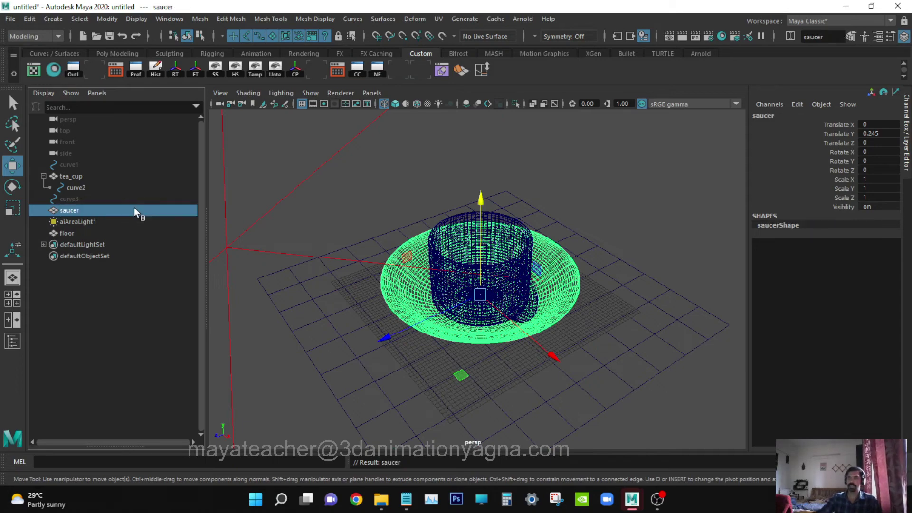
Clear the selection and create a new perspective camera for the viewport to look through.
left_click(101, 178)
left_click_drag(473, 300, 570, 352, "alt")
key("q")
left_click(653, 234)
scroll(628, 259, "up", 5)
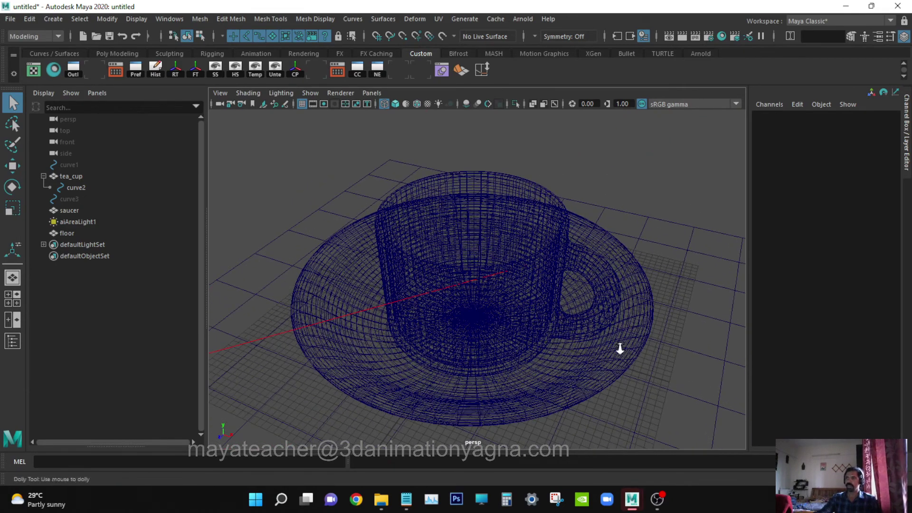
left_click_drag(621, 349, 572, 349, "alt")
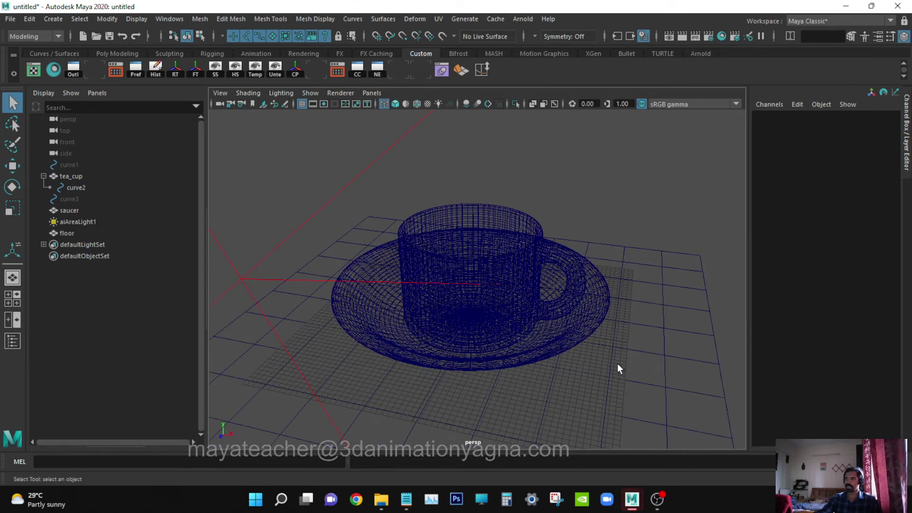
left_click_drag(617, 369, 596, 354, "alt")
scroll(574, 356, "up", 2)
left_click(379, 93)
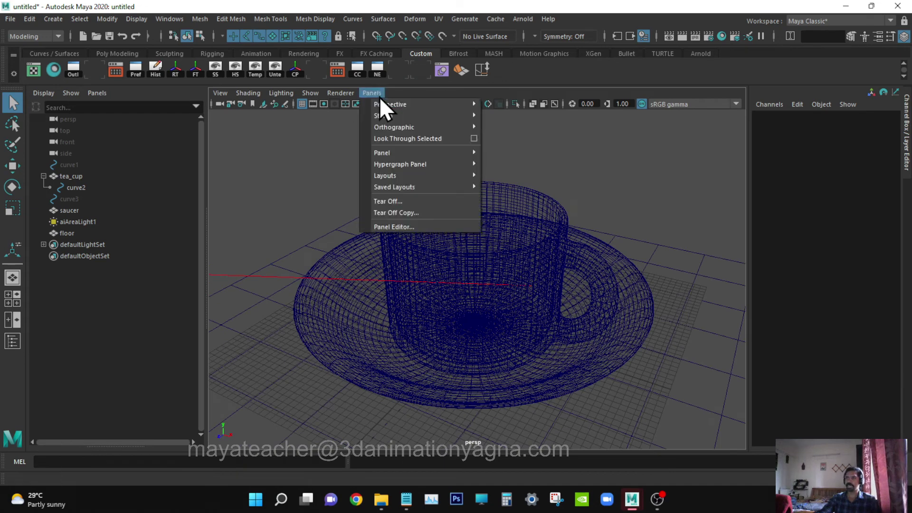
mouse_move(386, 104)
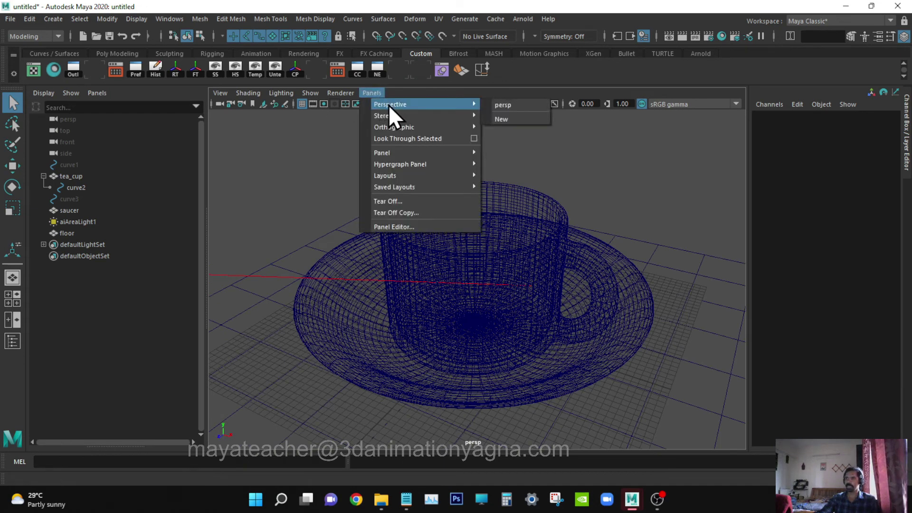
left_click(504, 119)
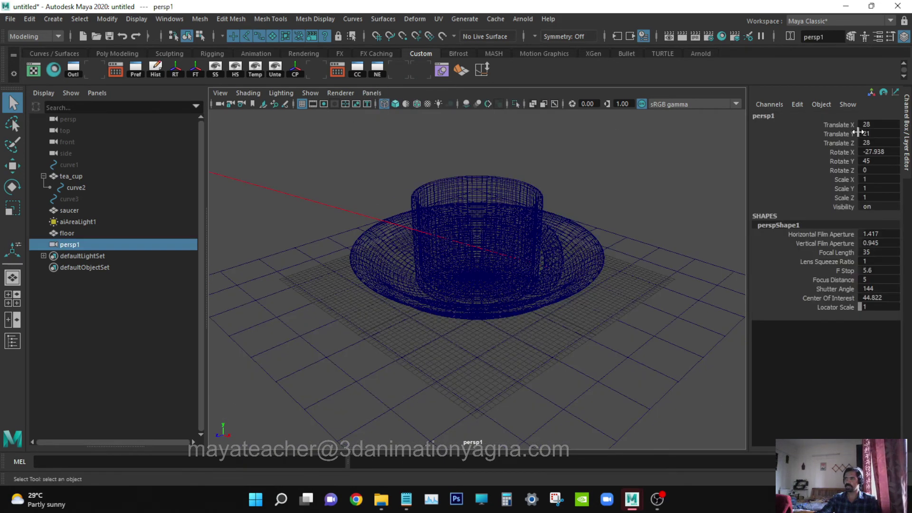
Rename the new camera to cam and open its shape attributes.
left_click(802, 115)
type("cal")
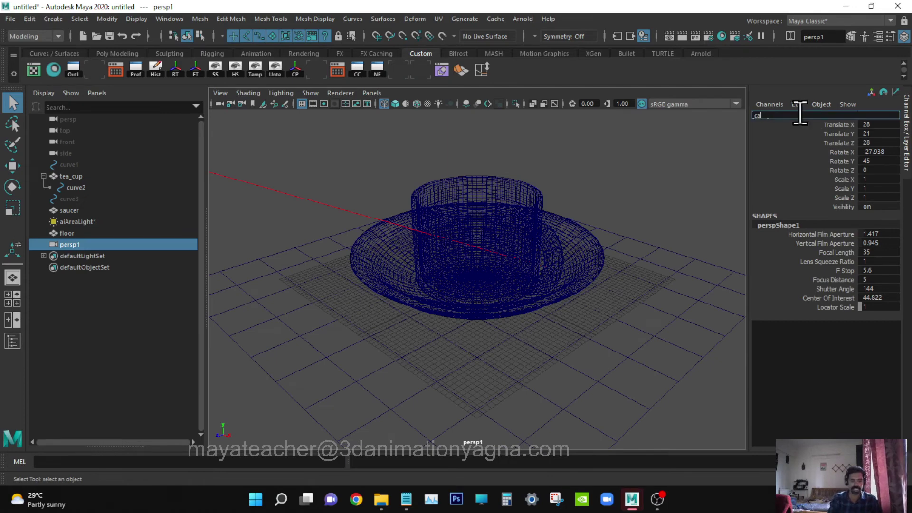
type("m")
key("Return")
key("ctrl+a")
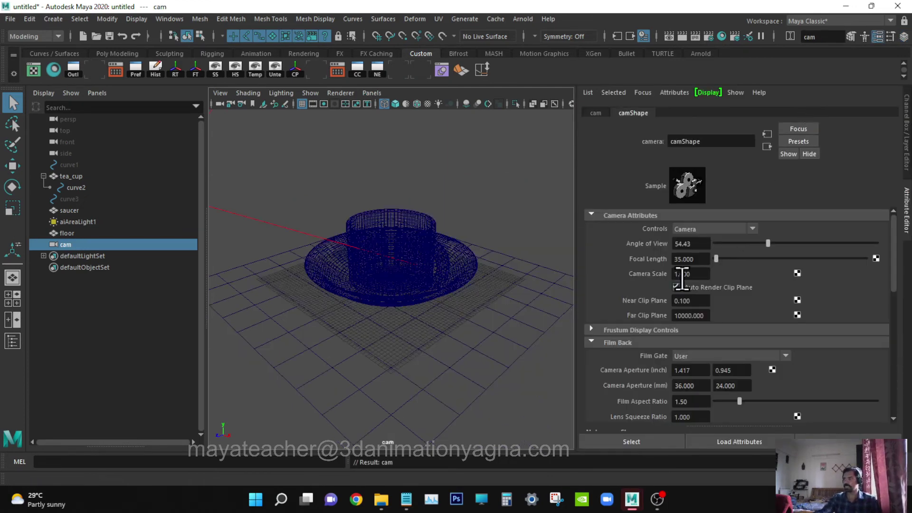
Expand the new camera's display options and turn on its resolution gate.
left_click(633, 217)
left_click(668, 242)
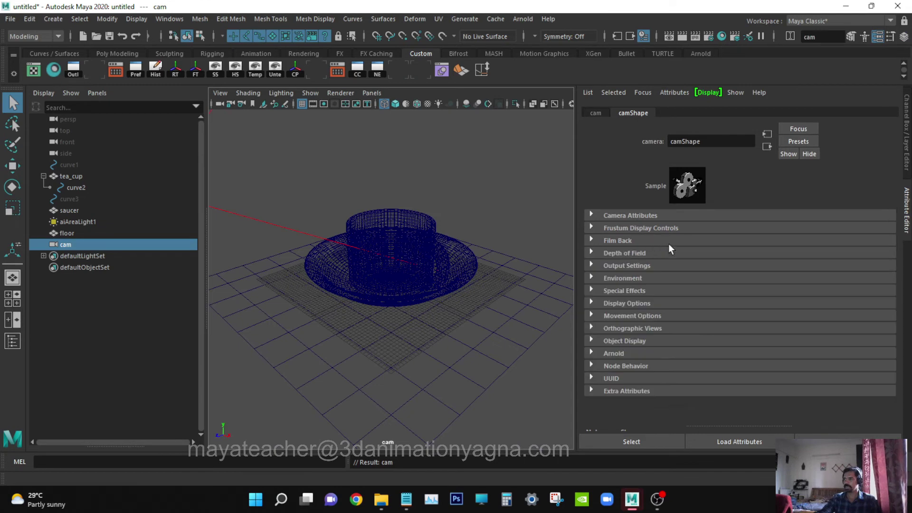
left_click(653, 268)
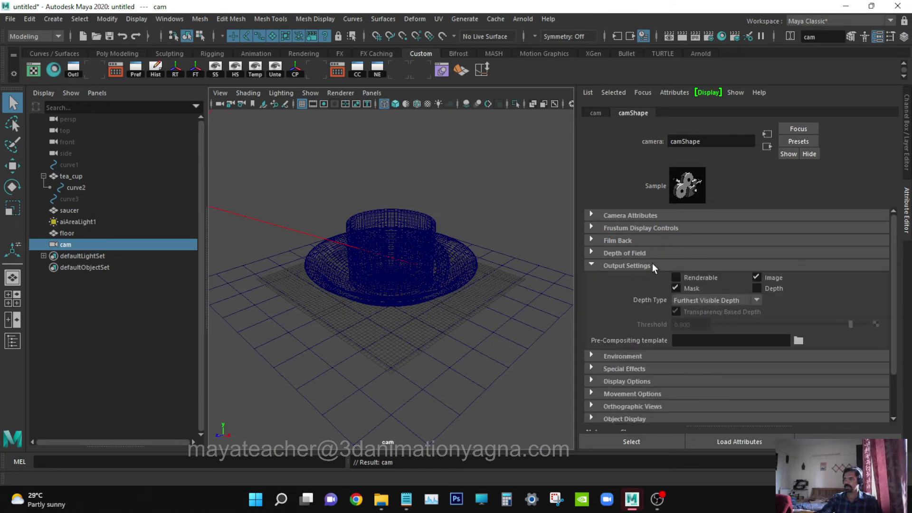
left_click(687, 267)
left_click(652, 306)
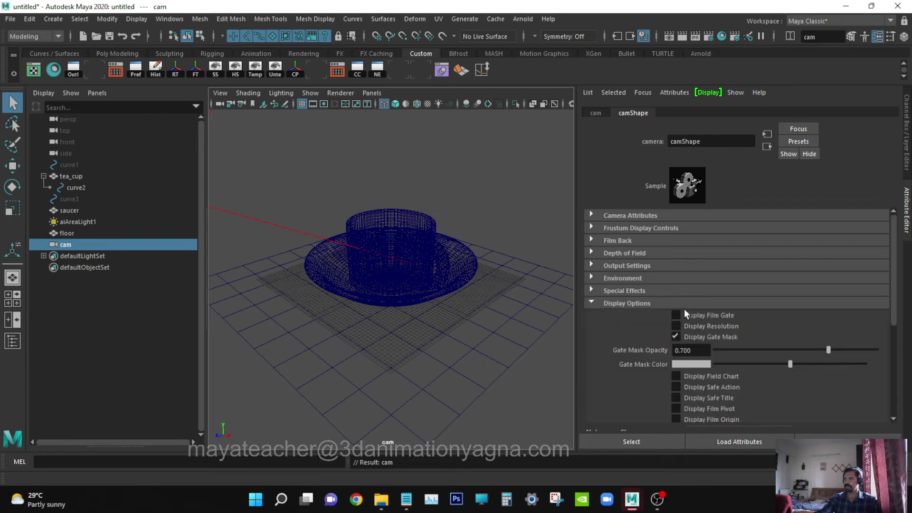
left_click(712, 326)
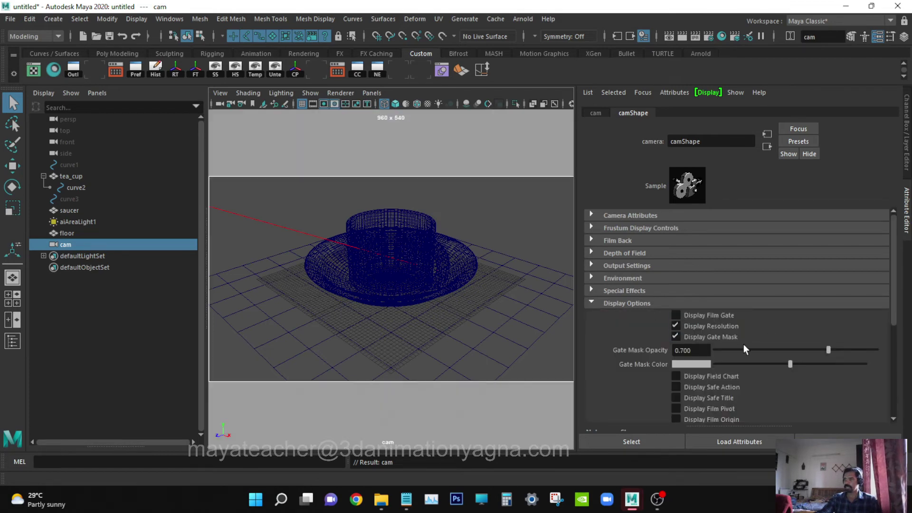
Set the camera's gate mask opacity to 1 and its gate mask color to black.
scroll(760, 333, "down", 3)
left_click_drag(835, 281, 907, 281)
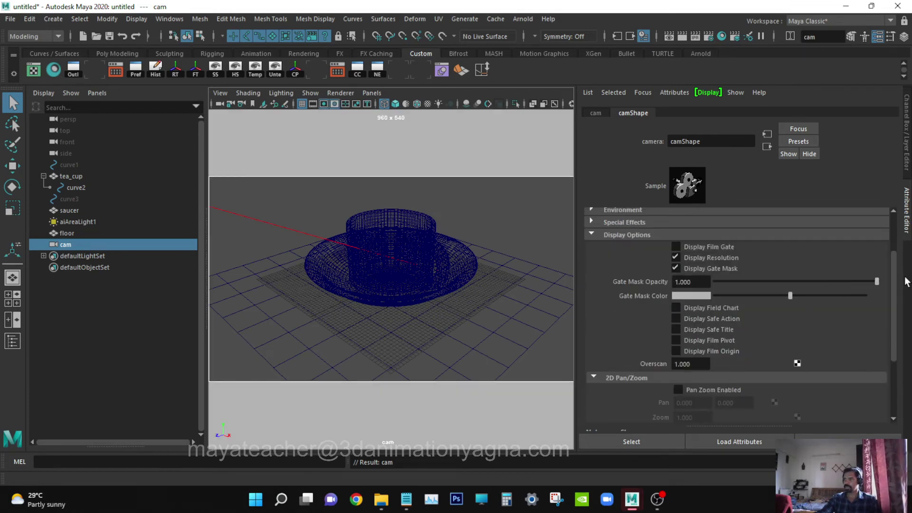
left_click_drag(751, 295, 679, 297)
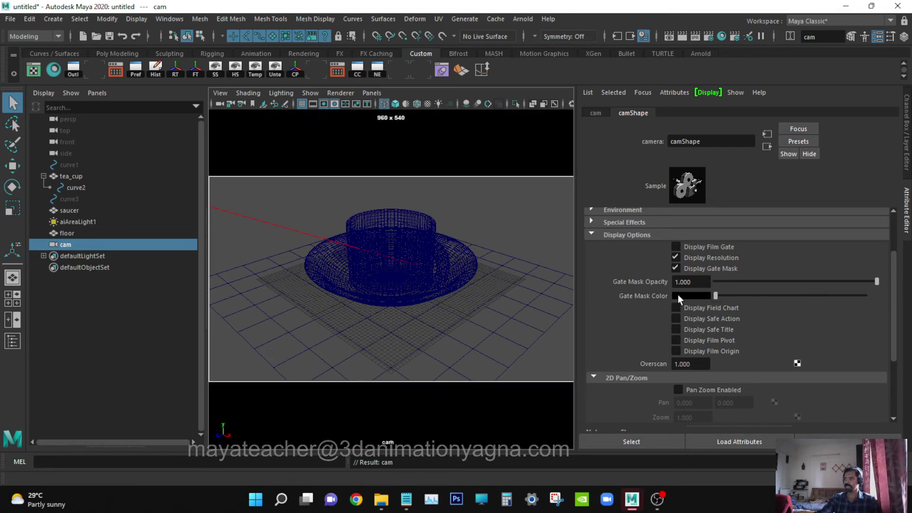
Show the camera's safe action and safe title guides and set its overscan to 1.5.
left_click(728, 317)
left_click(720, 330)
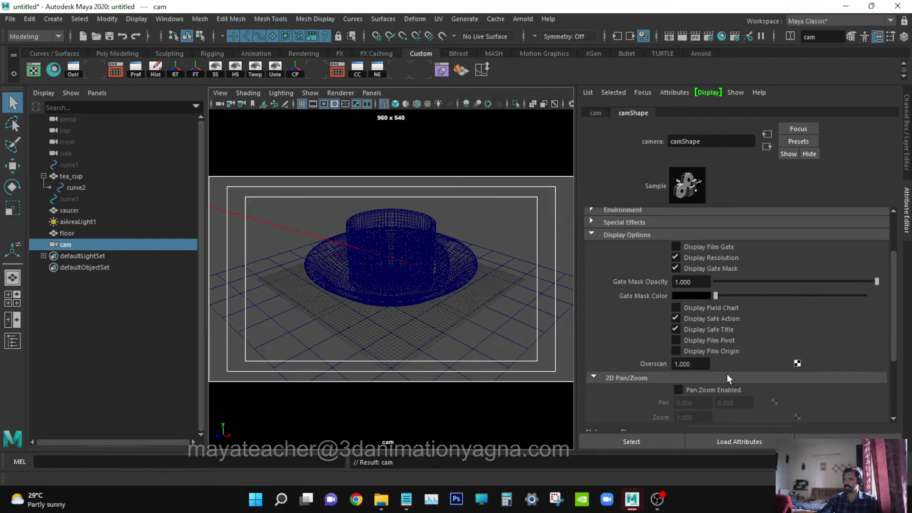
double_click(703, 364)
type("1.5")
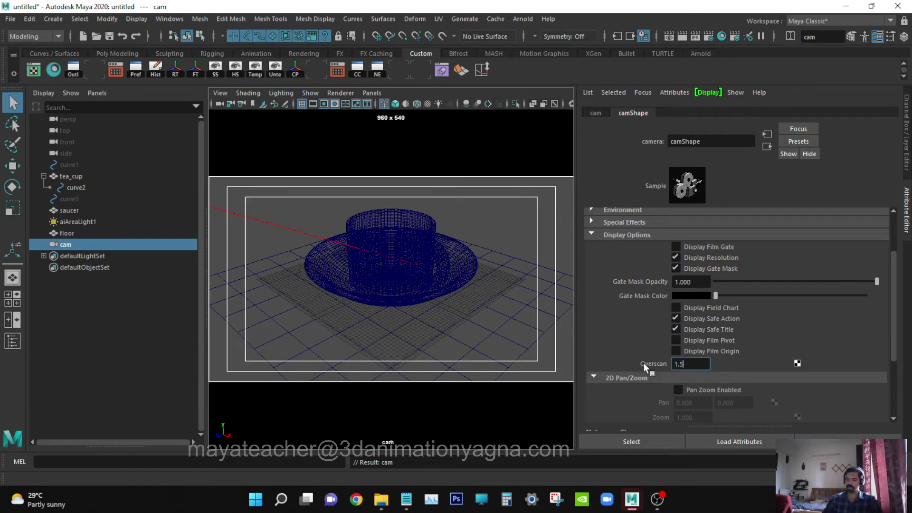
key("Return")
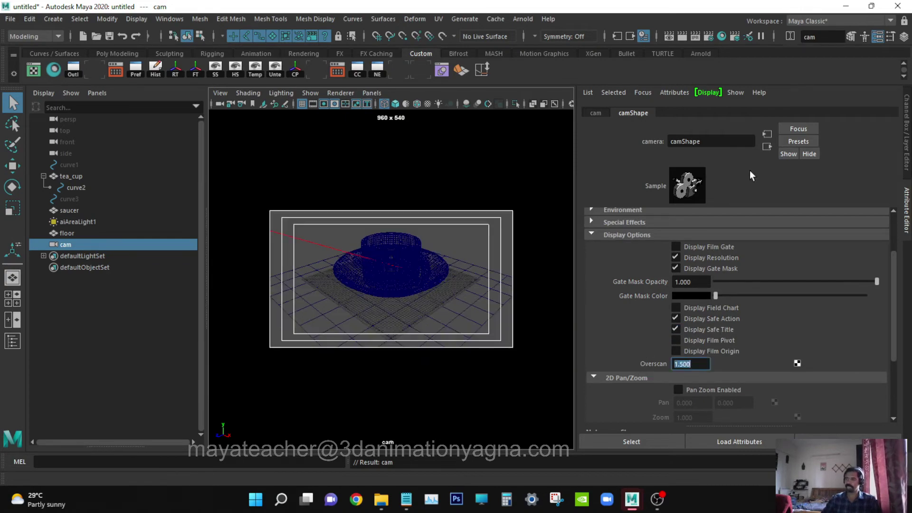
Close the attribute settings and frame the cup and saucer closely through cam, inside the safe title guide, with the cup handle in view.
left_click(879, 37)
middle_click_drag(494, 244, 505, 284, "alt")
right_click_drag(506, 284, 464, 308, "alt")
left_click_drag(464, 308, 541, 312, "alt")
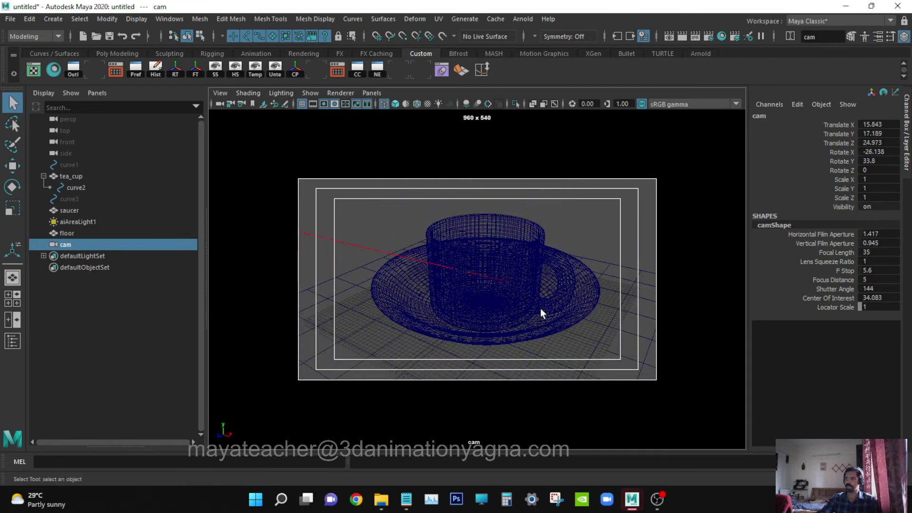
mouse_move(541, 312)
right_mouse_down("alt")
mouse_move(510, 308)
mouse_move(549, 308)
right_mouse_up("alt")
left_click_drag(548, 309, 572, 311, "alt")
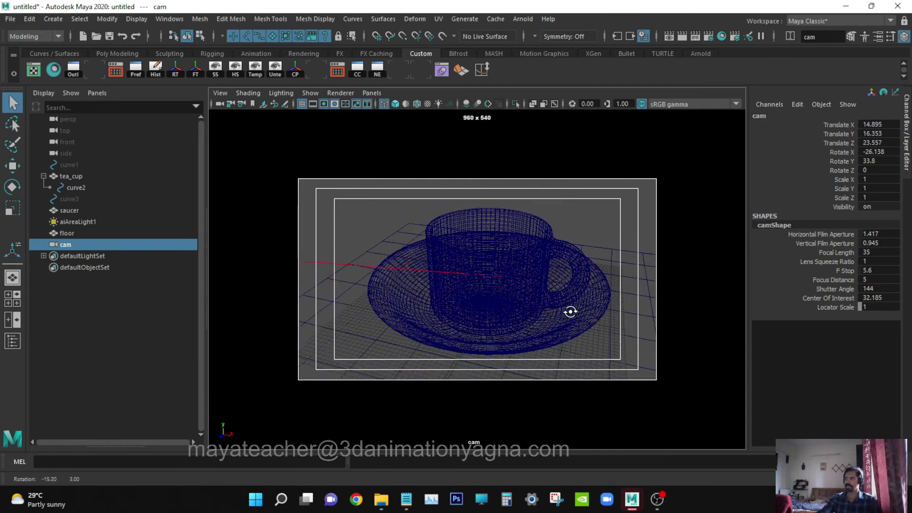
right_click_drag(572, 316, 563, 320, "alt")
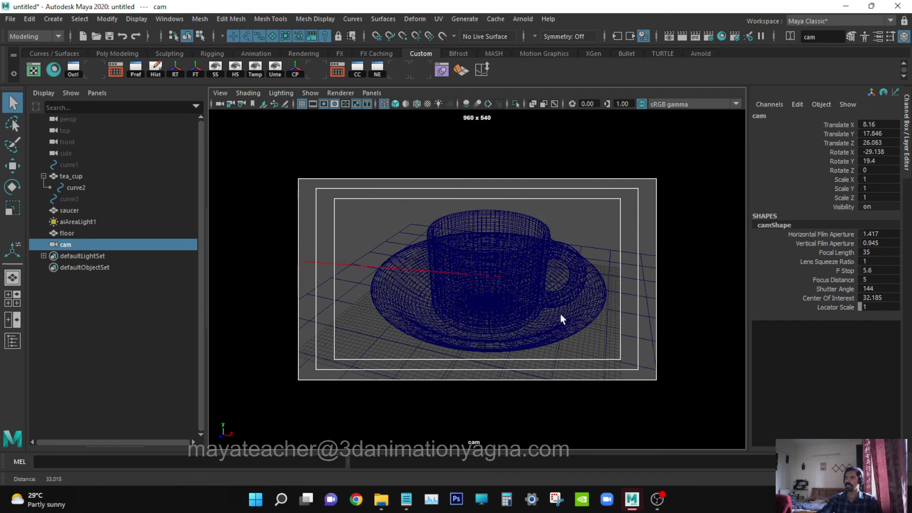
Open the Arnold RenderView and start rendering the scene through camShape.
left_click(530, 19)
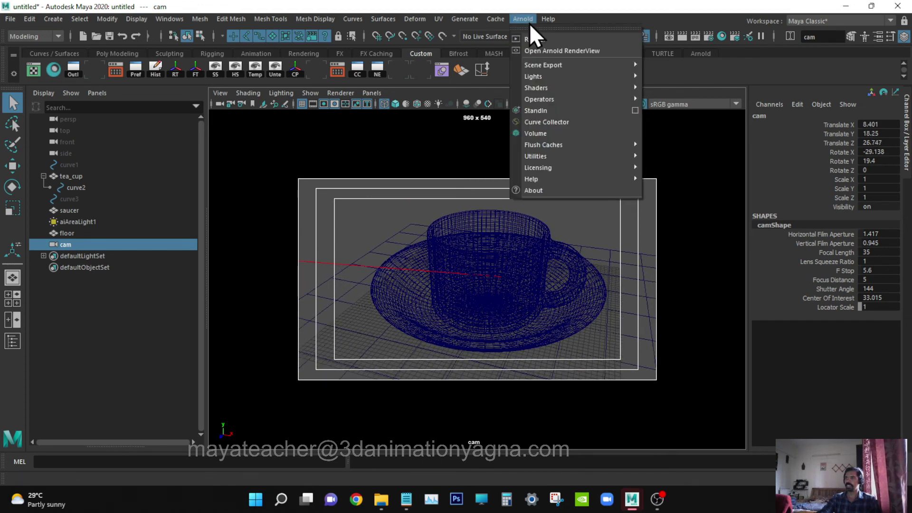
left_click(559, 50)
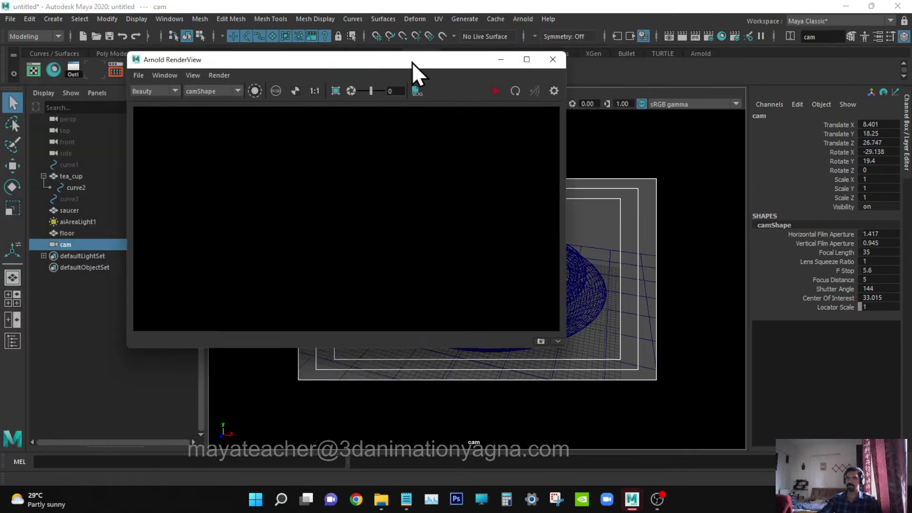
left_click_drag(412, 61, 400, 65)
left_click(479, 90)
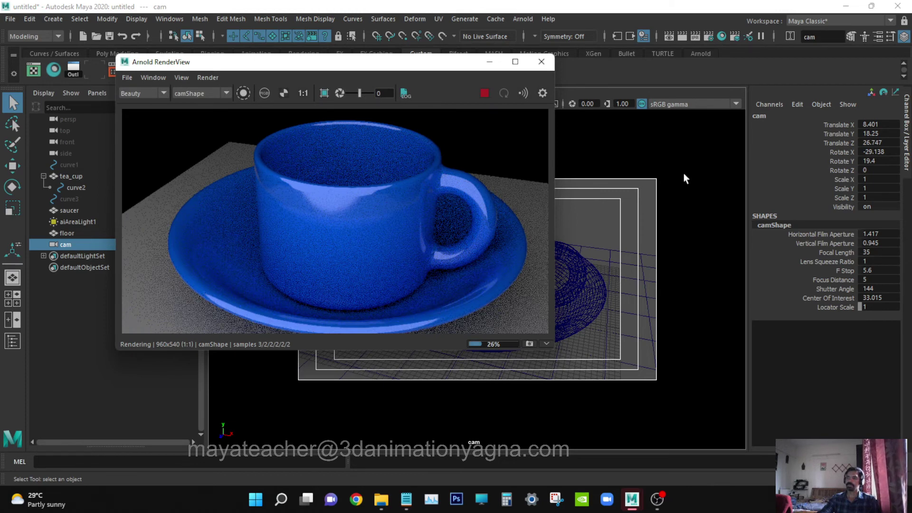
Enlarge the render window to show the whole image, stop the render session and move the window aside.
left_click_drag(550, 354, 691, 458)
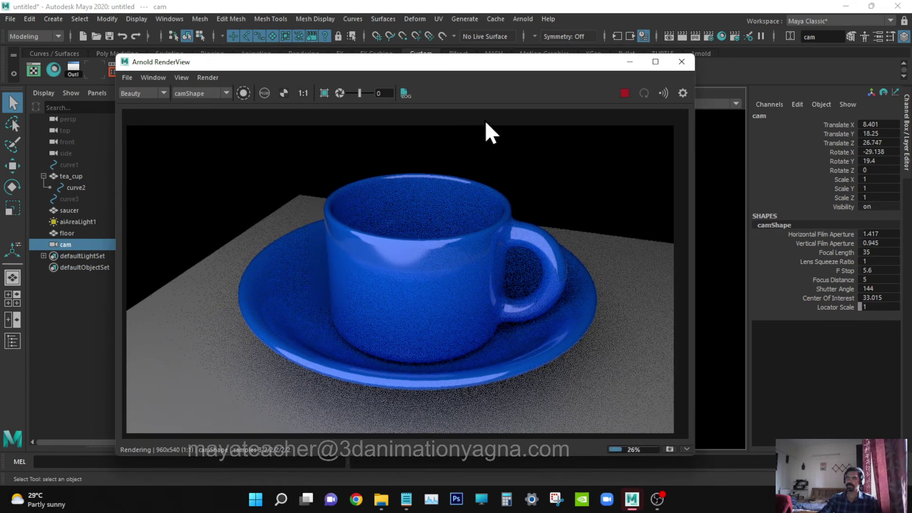
left_click_drag(455, 62, 404, 47)
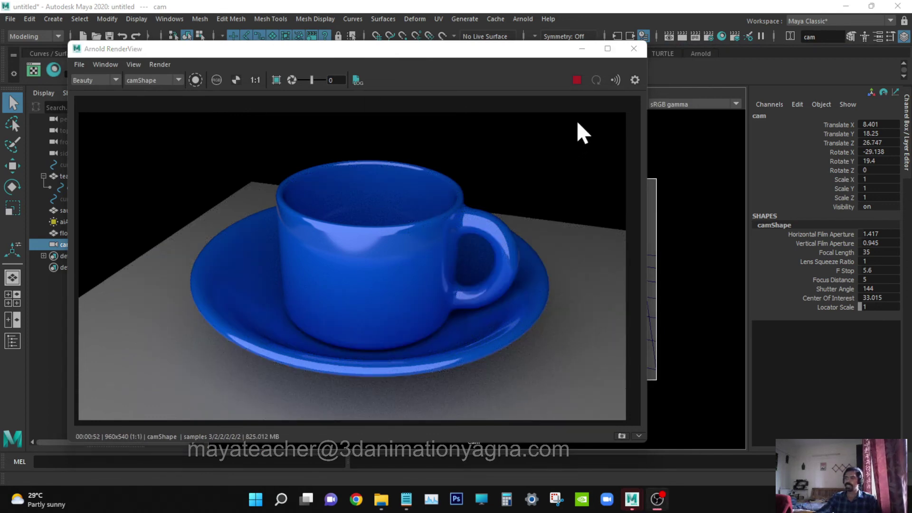
left_click(578, 80)
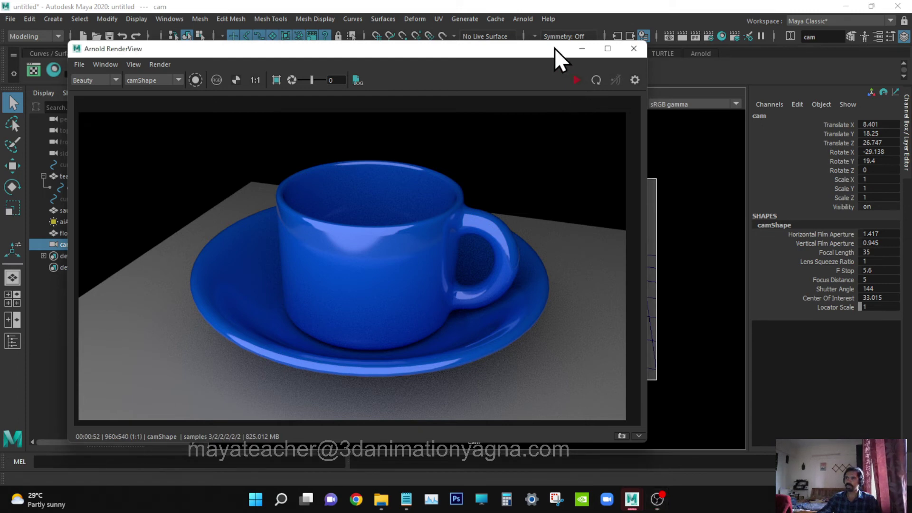
left_click_drag(554, 48, 505, 51)
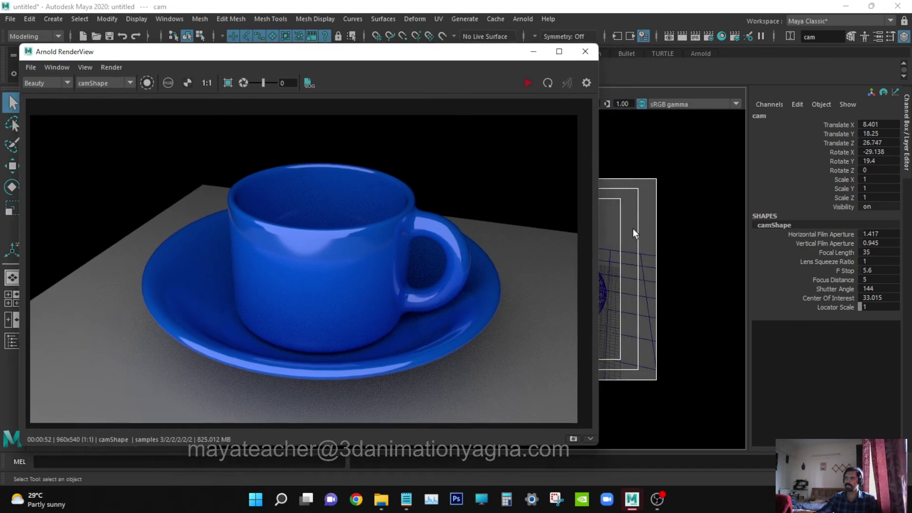
Switch the viewport from cam to the perspective view and examine the cup and saucer in smooth shading beside the render.
key("space")
left_click_drag(660, 207, 658, 171)
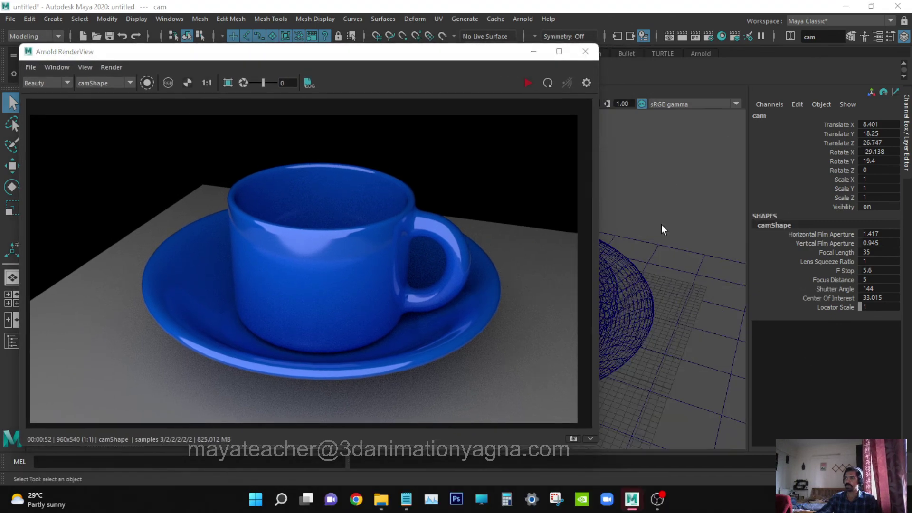
right_click_drag(680, 257, 652, 273, "alt")
left_click_drag(652, 273, 656, 293, "alt")
middle_click_drag(656, 293, 684, 277, "alt")
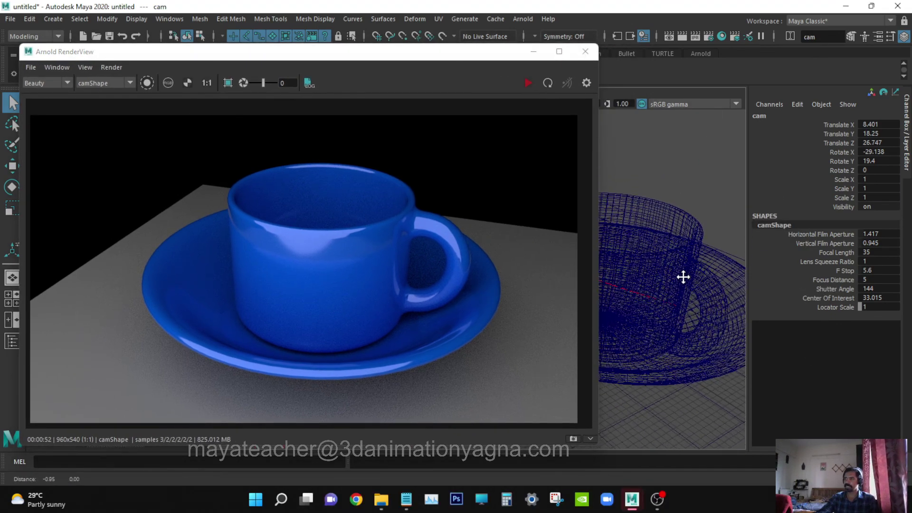
mouse_move(677, 280)
right_mouse_down("alt")
mouse_move(686, 285)
mouse_move(674, 293)
right_mouse_up("alt")
key("5")
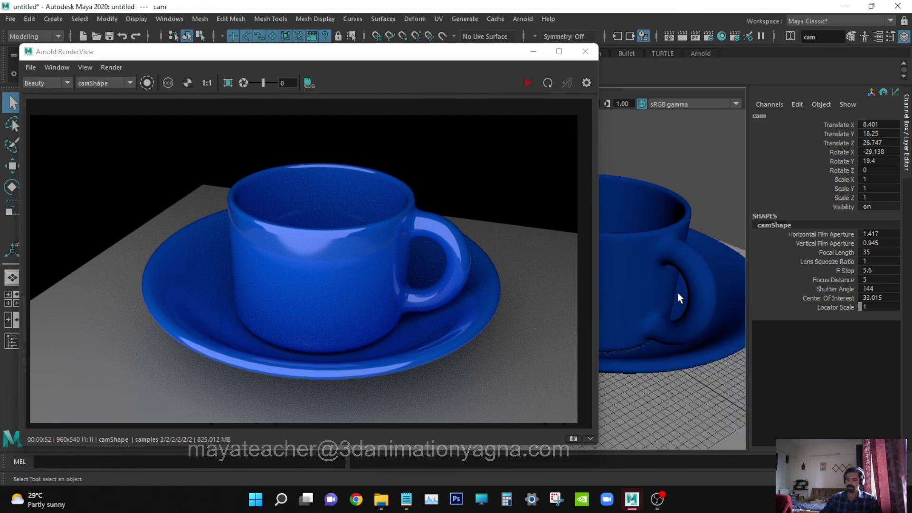
mouse_move(678, 293)
left_mouse_down("alt")
mouse_move(684, 309)
mouse_move(698, 306)
mouse_move(672, 304)
left_mouse_up("alt")
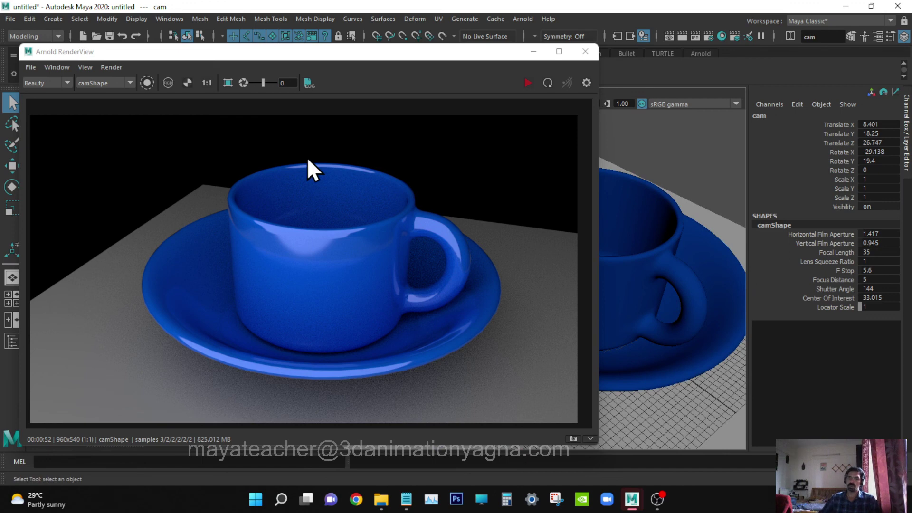